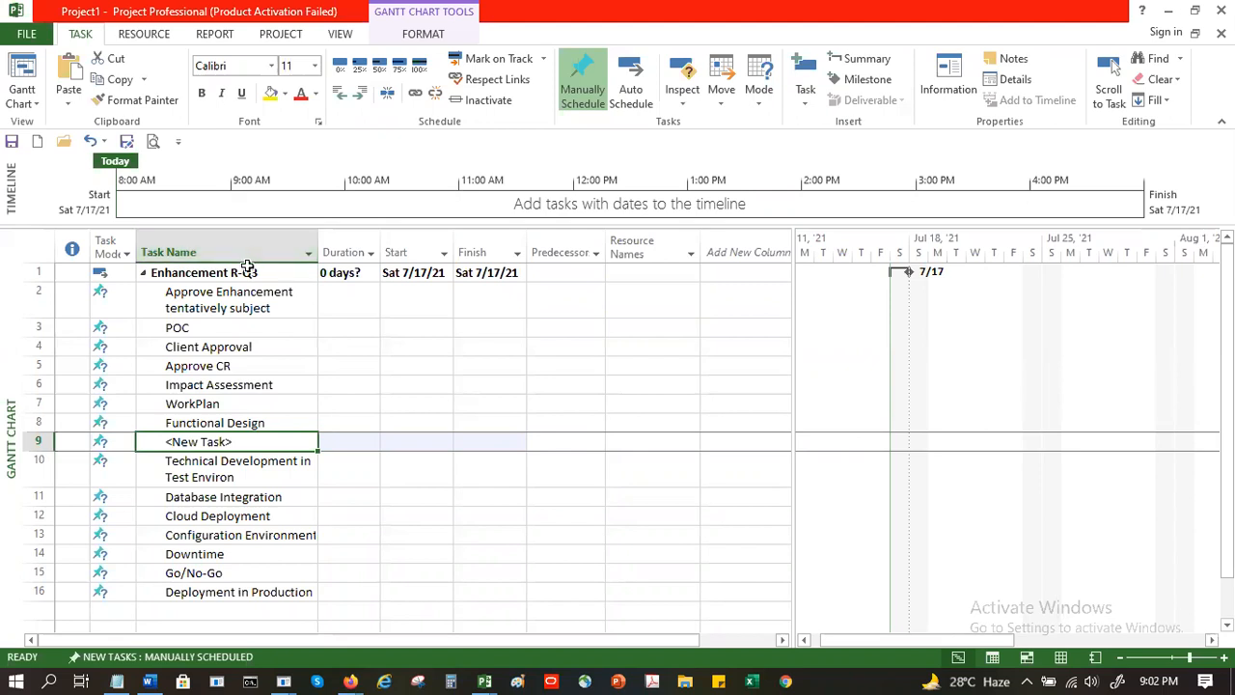
- Name the new task in row 9 "Functional Design Creation"
type("Func")
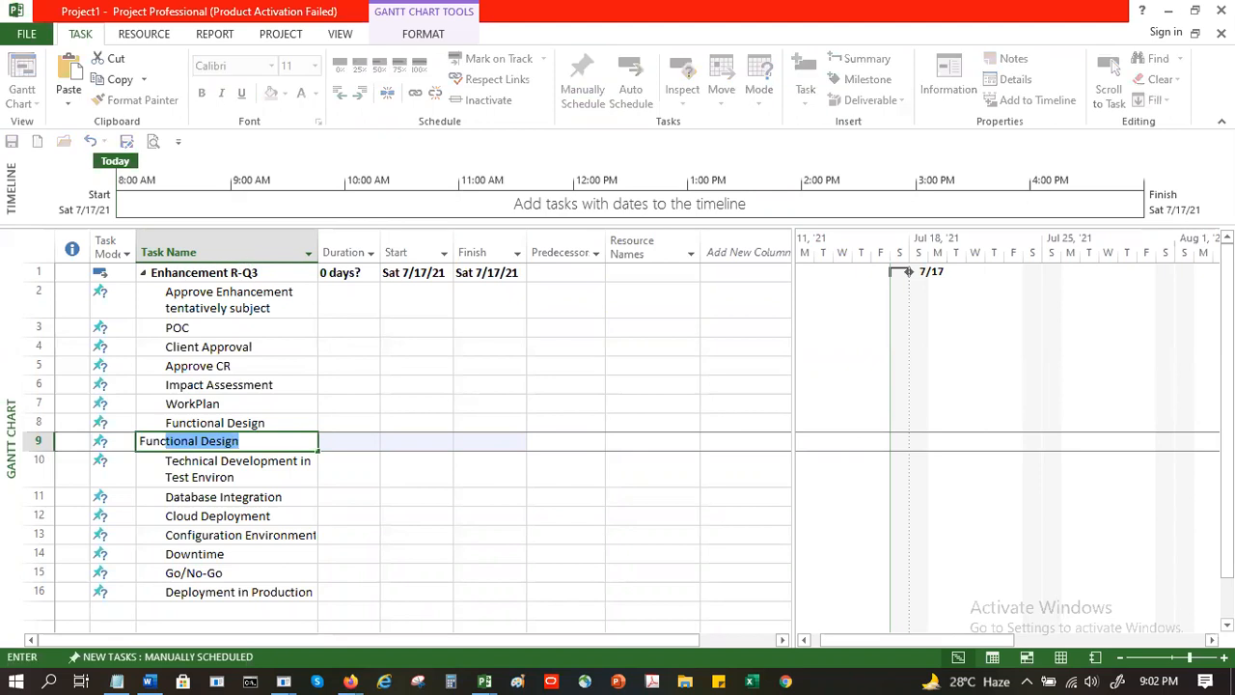
type("tional Dessi")
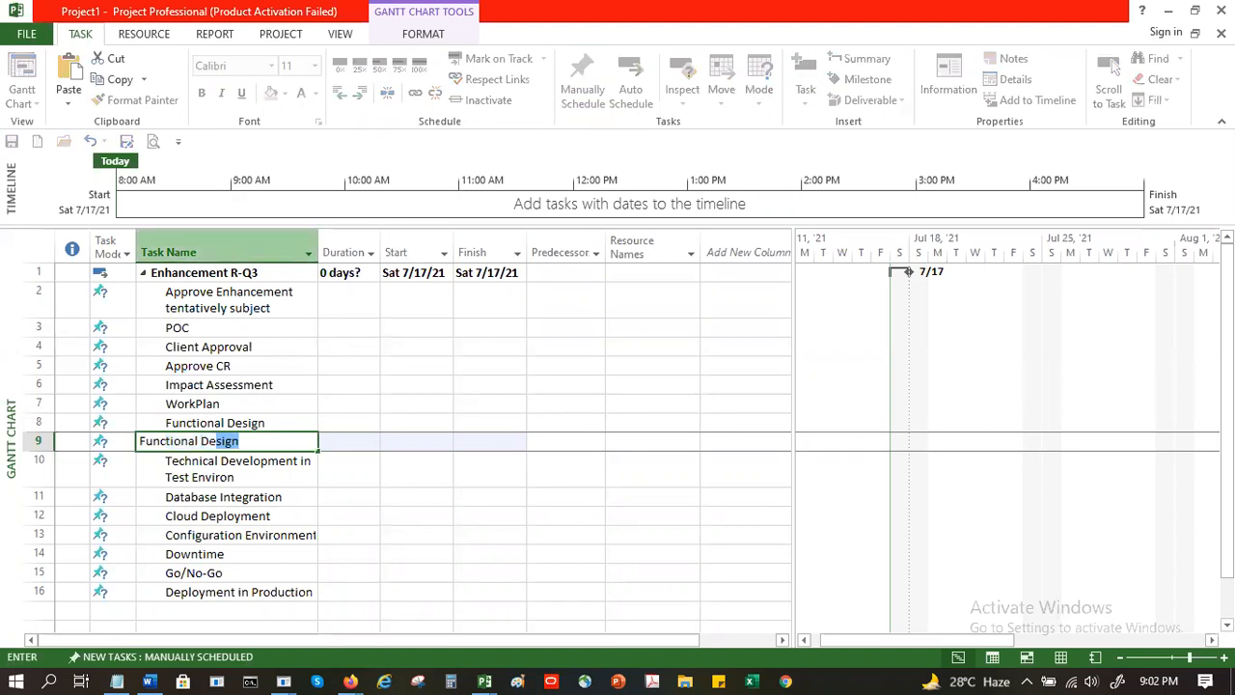
key("BackSpace")
key("BackSpace")
type("ign Creation")
key("Return")
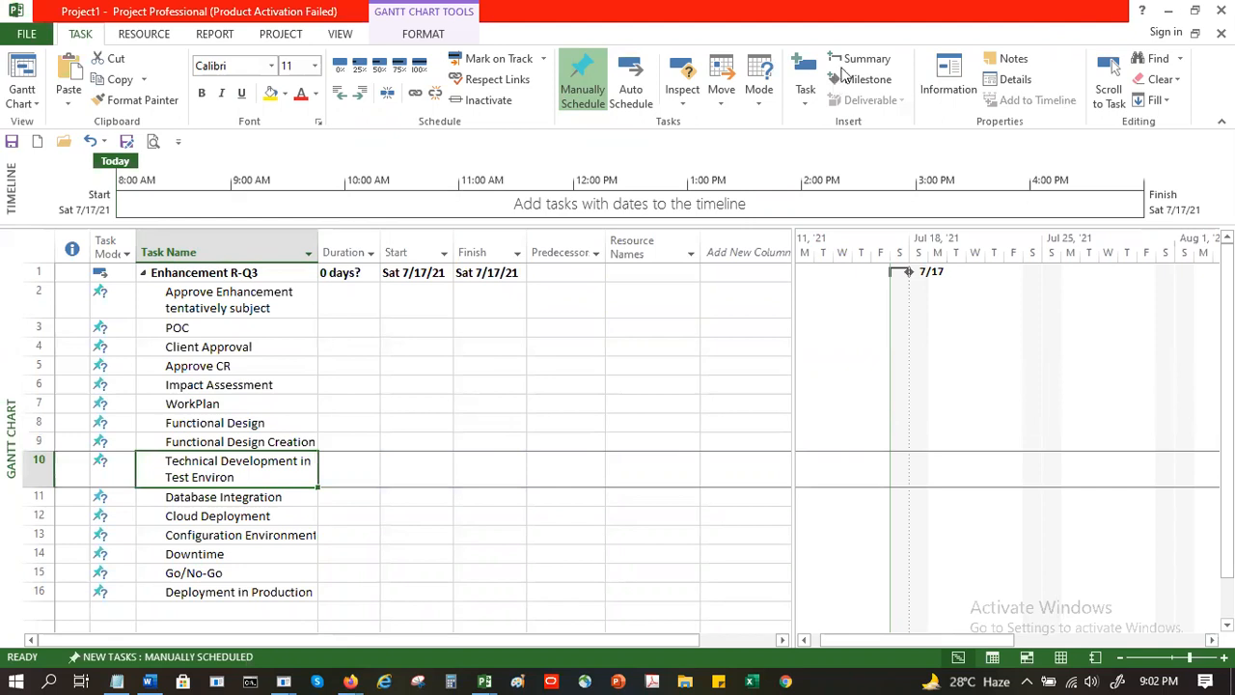
- Insert the tasks "Review of Functional Design" and "Q&A of Functional Design" between Functional Design Creation and Technical Development in Test Environ
left_click(806, 70)
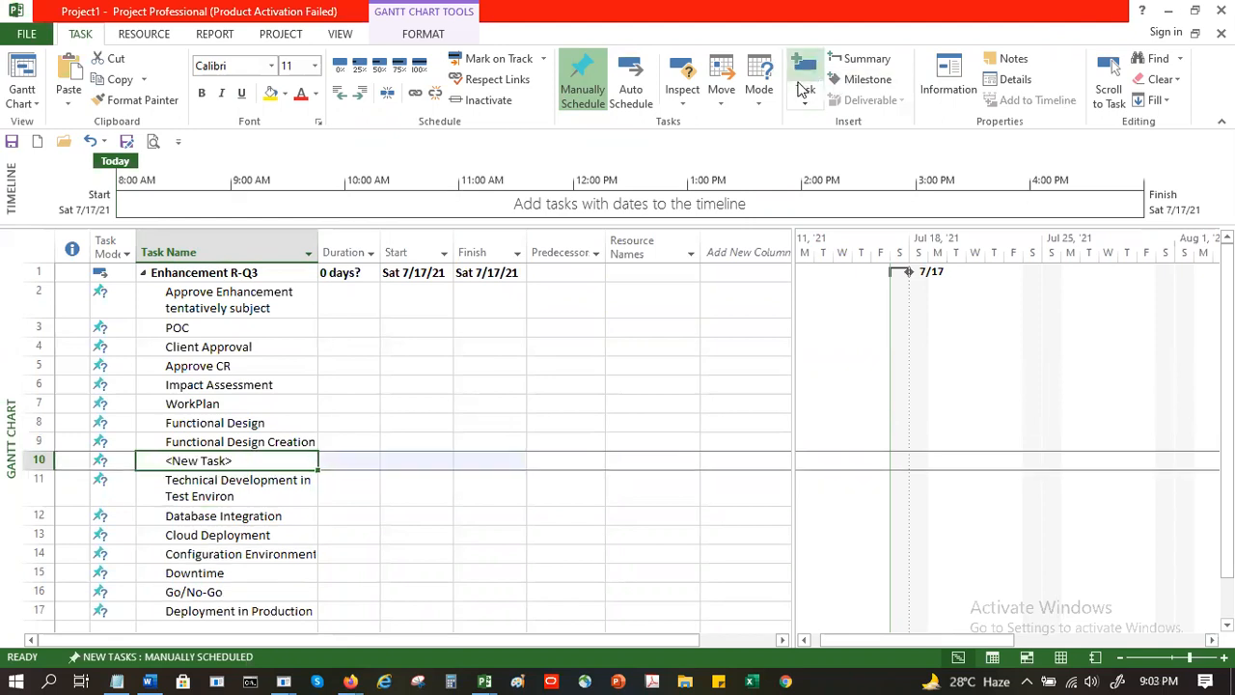
type("Review of Functional Design")
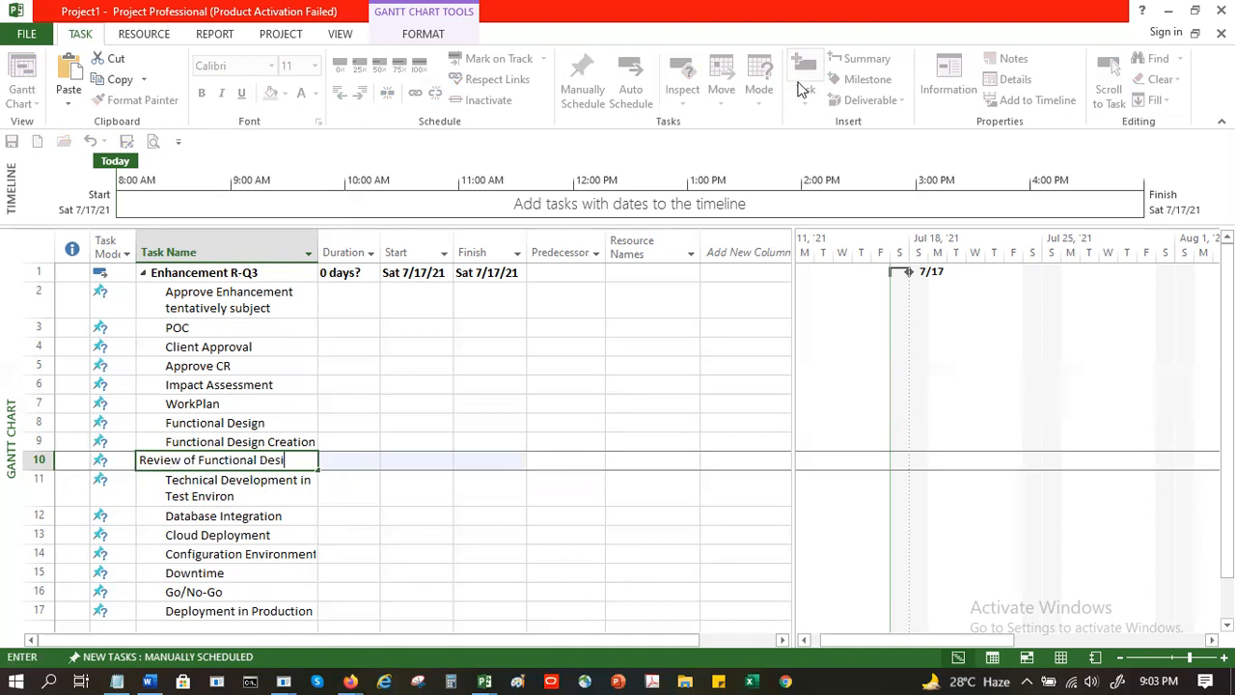
key("Return")
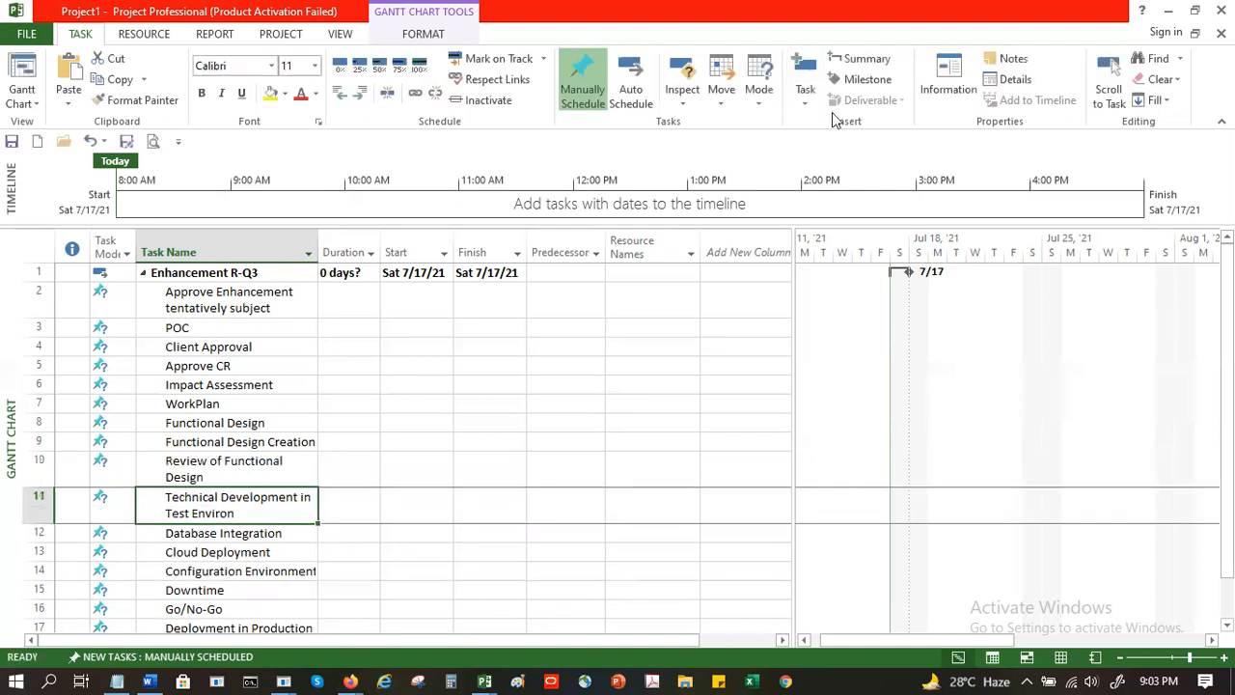
left_click(810, 75)
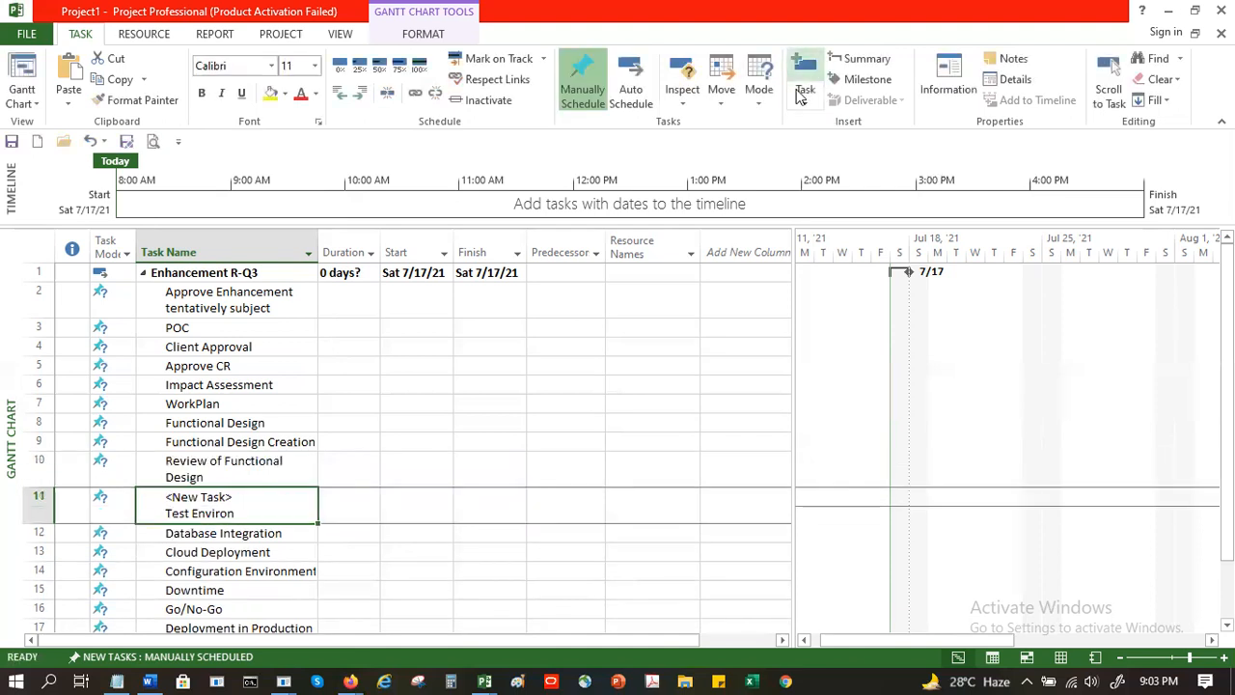
type("Q")
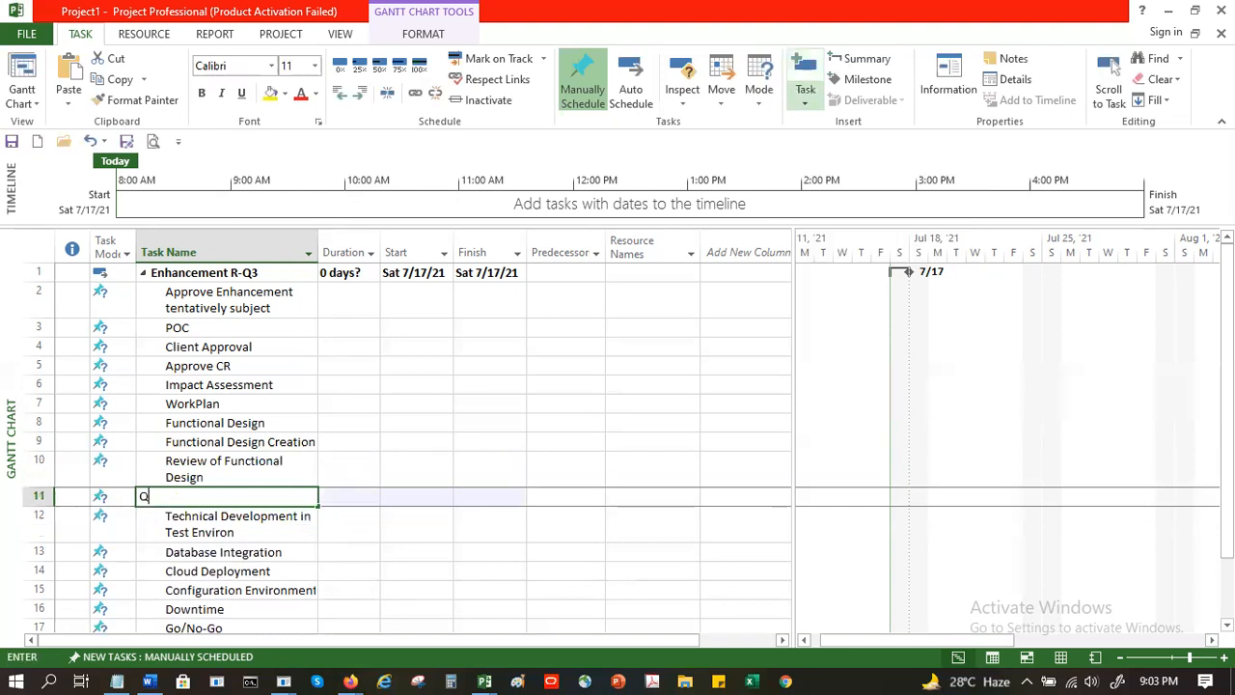
type("&A of Functional Design")
key("Return")
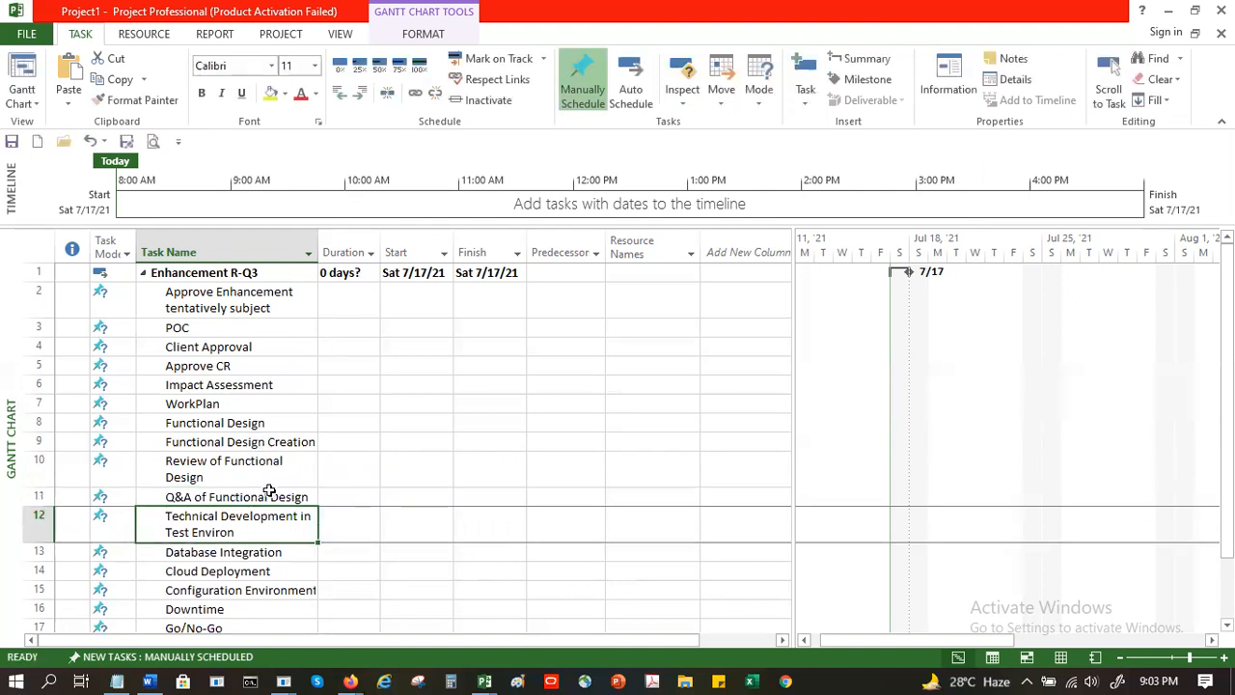
- Indent the creation, review and Q&A tasks in rows 9 to 11 as subtasks of Functional Design
left_click_drag(266, 441, 268, 494)
left_click(360, 92)
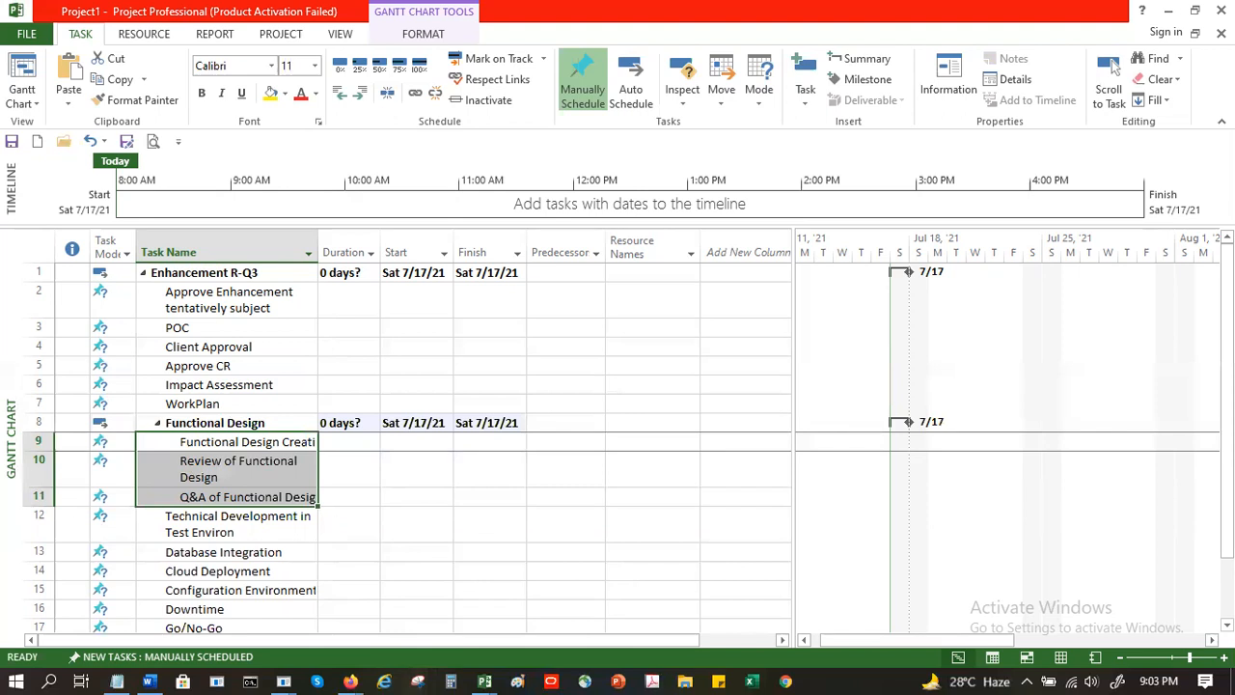
left_click(196, 476)
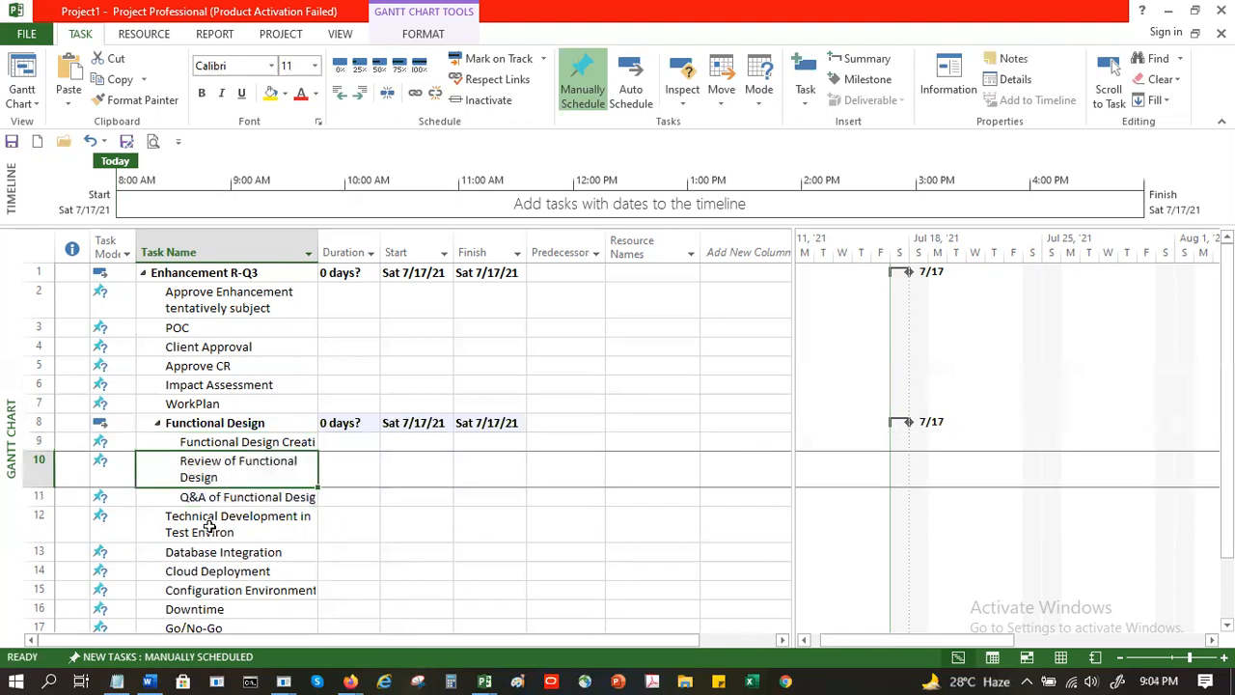
- Collapse the Enhancement R-Q3 summary task and expand it again to view its outline of subtasks
left_click(193, 300)
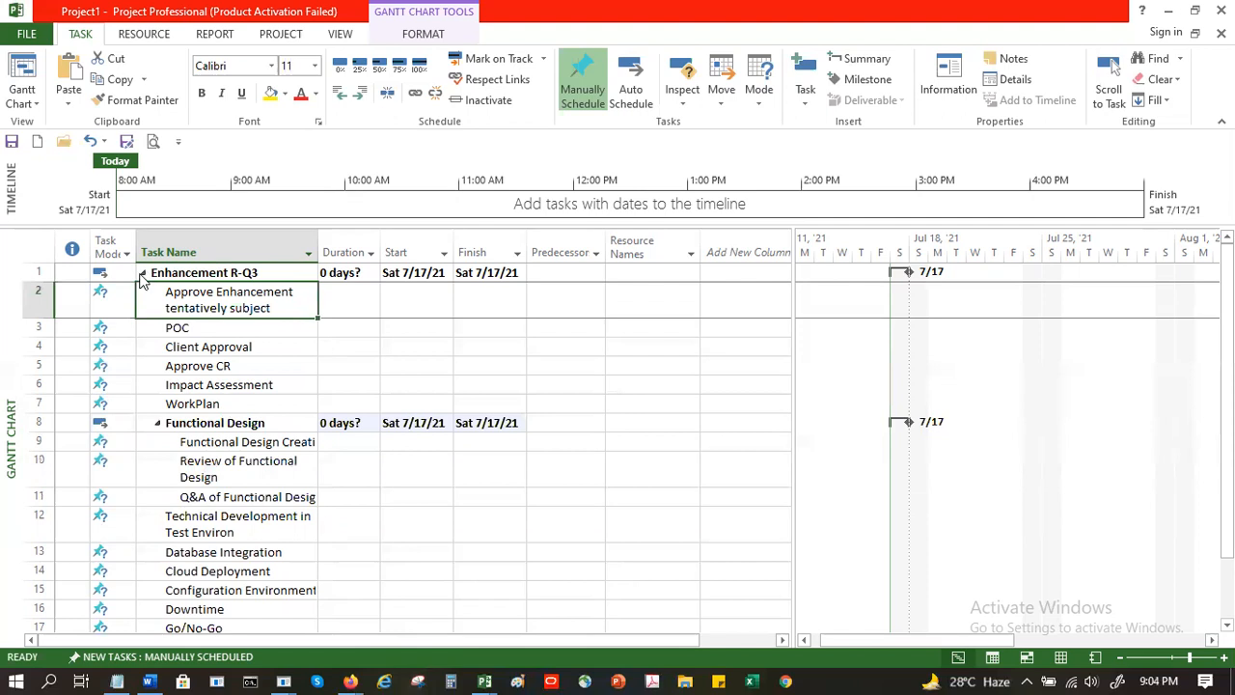
left_click(142, 274)
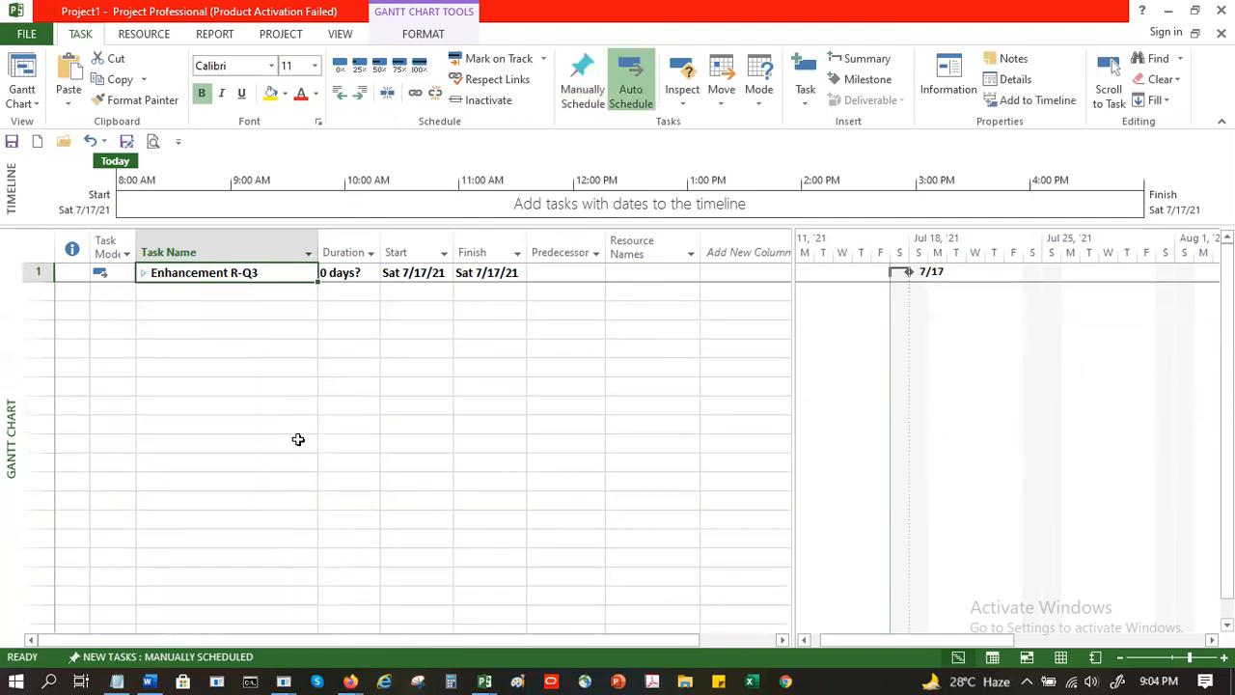
left_click(144, 274)
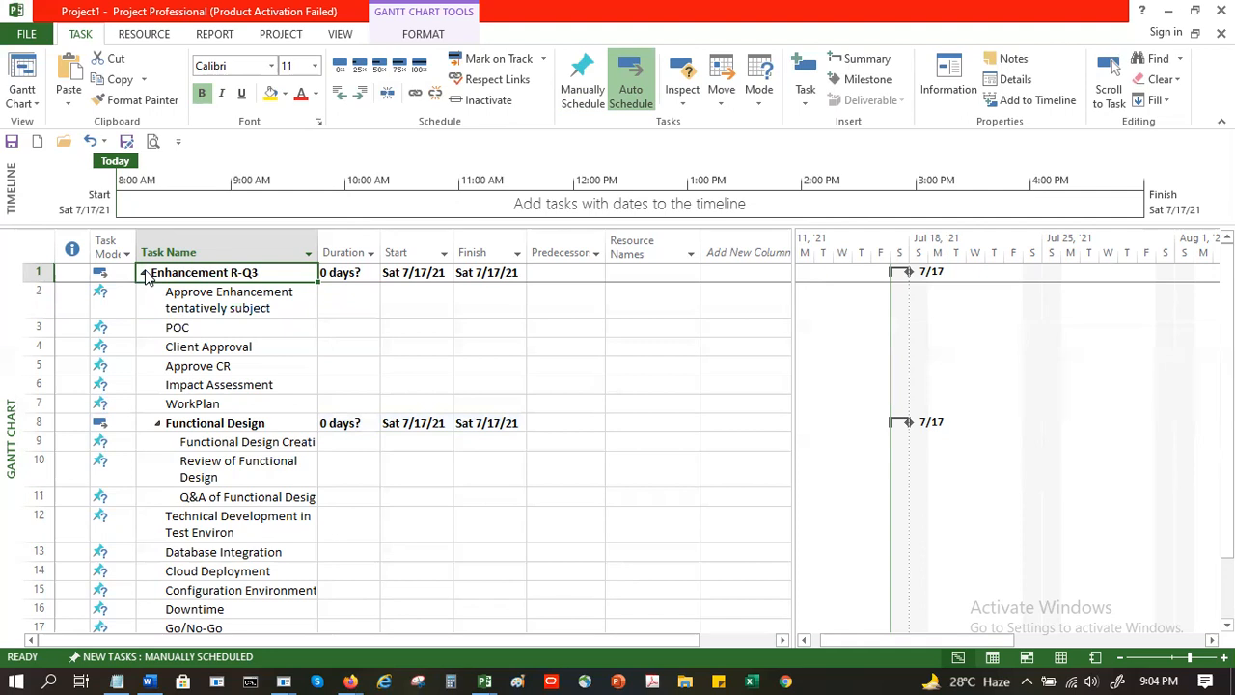
left_click(238, 475)
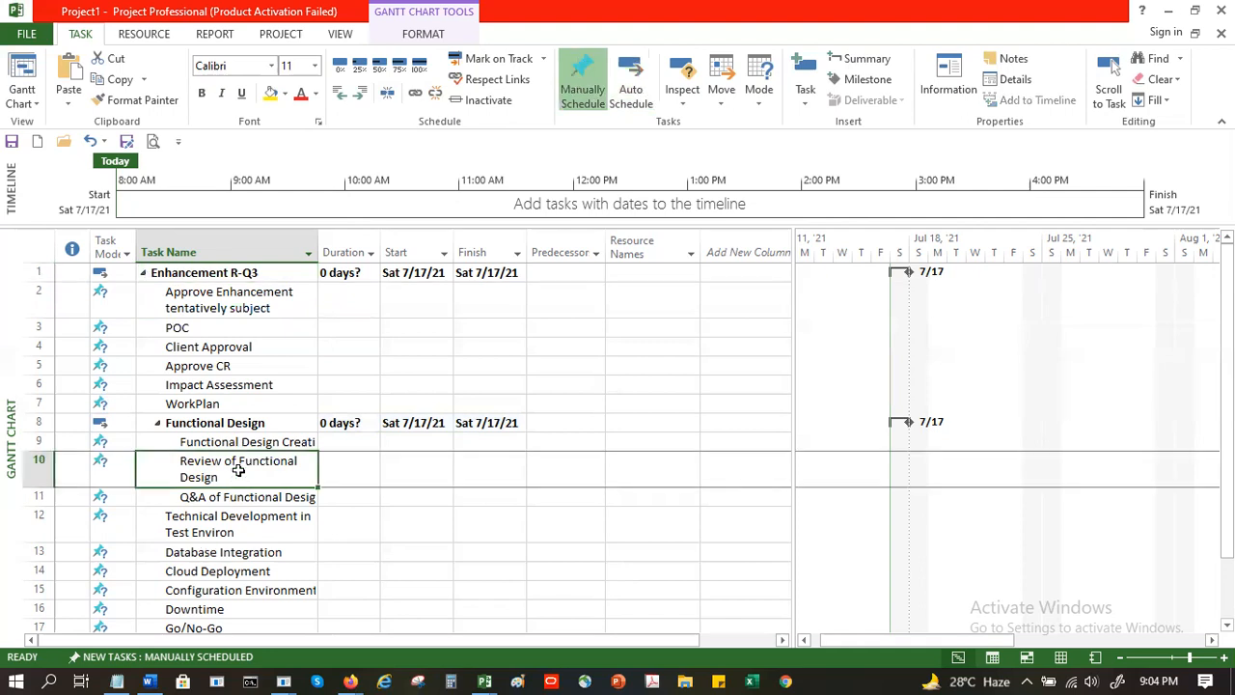
key("Down")
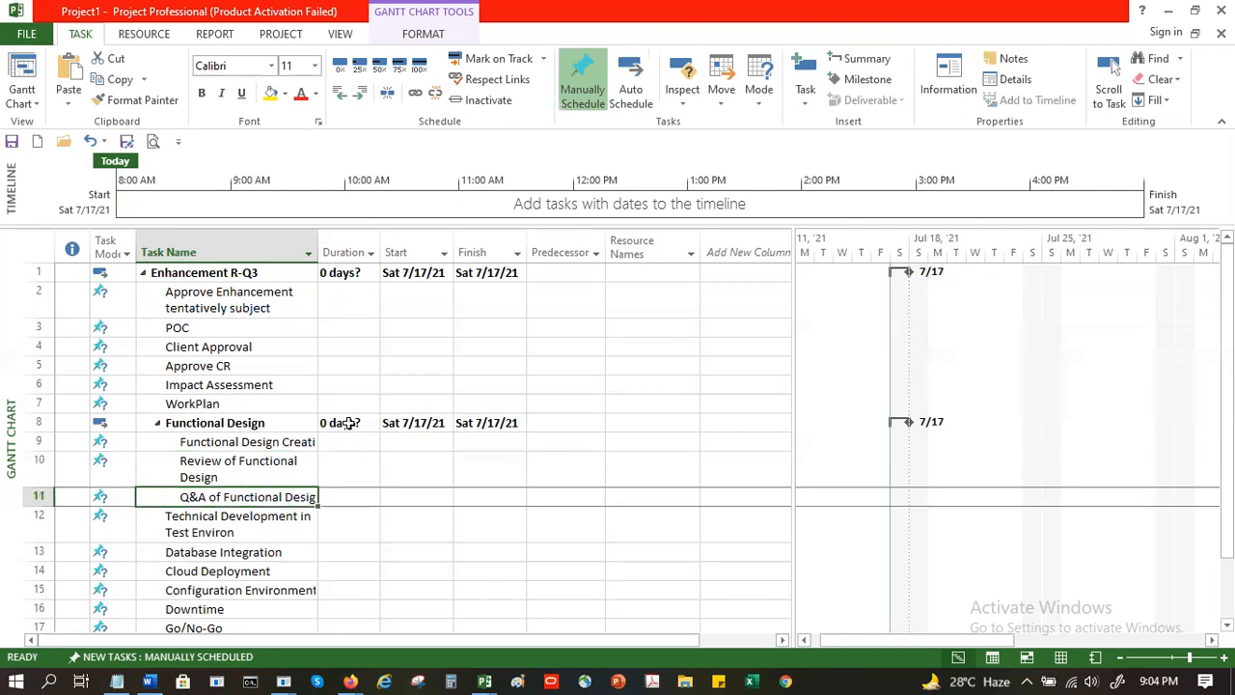
- Set the Functional Design Creation task's duration to 5 days and its start date to Mon 8/2/21
left_click(347, 441)
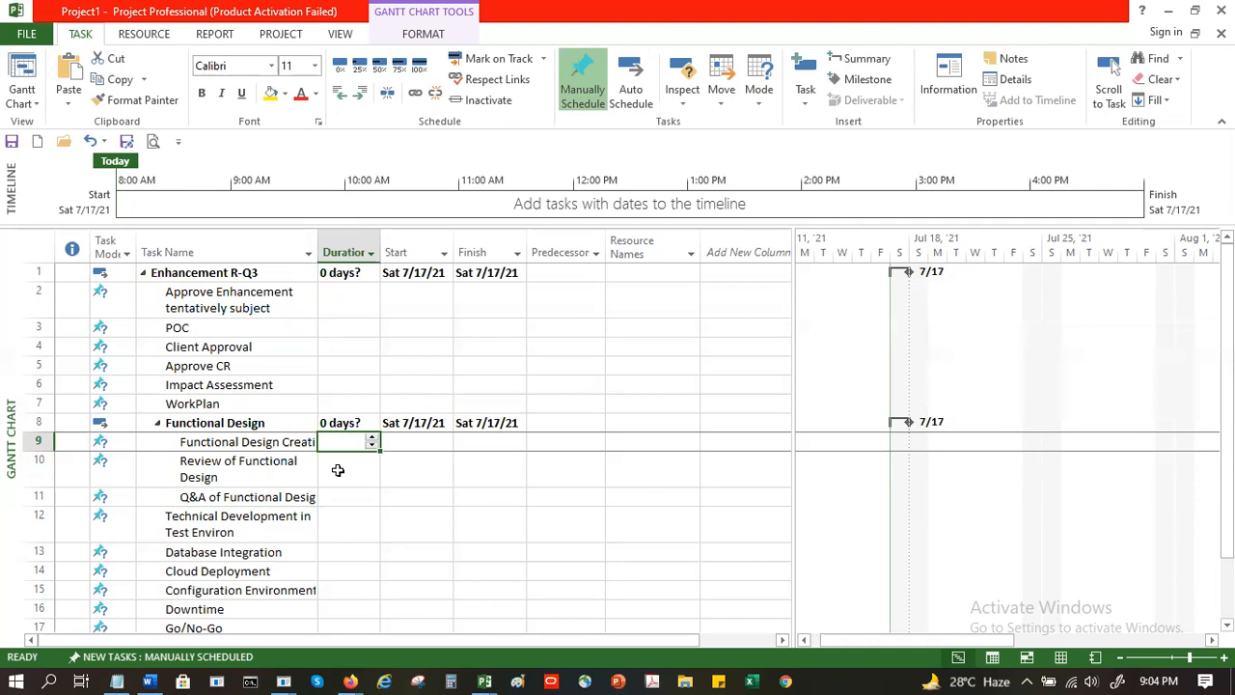
type("5 days")
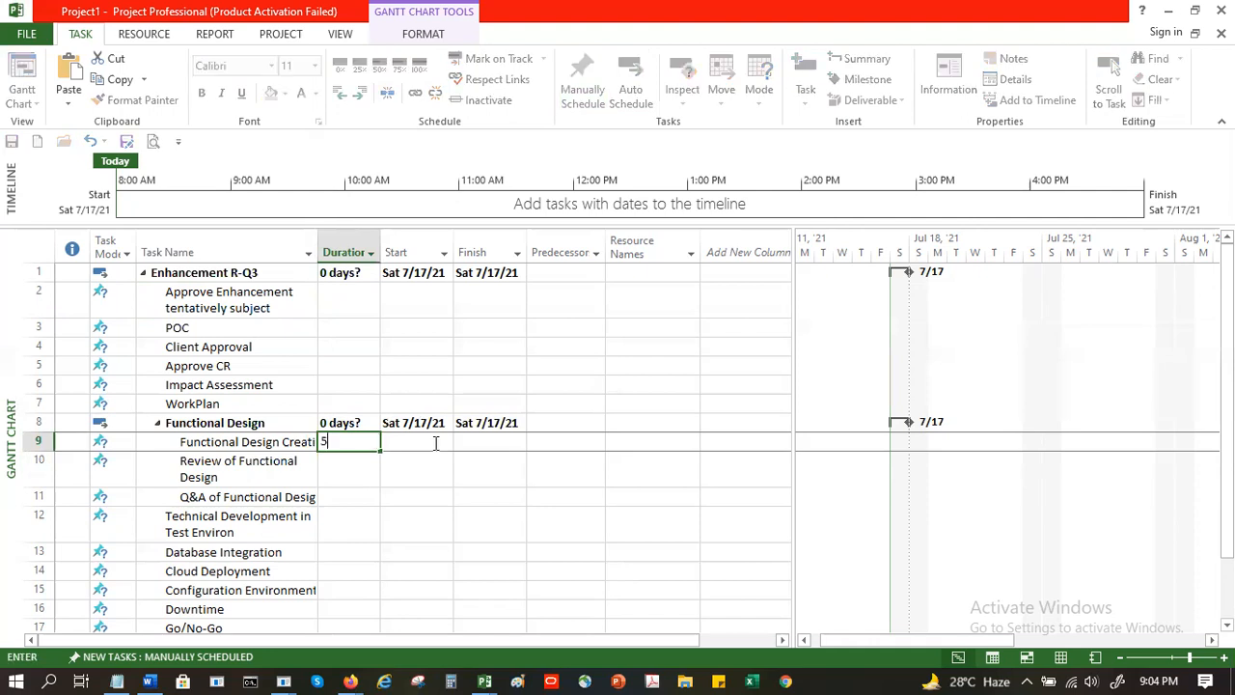
left_click(435, 442)
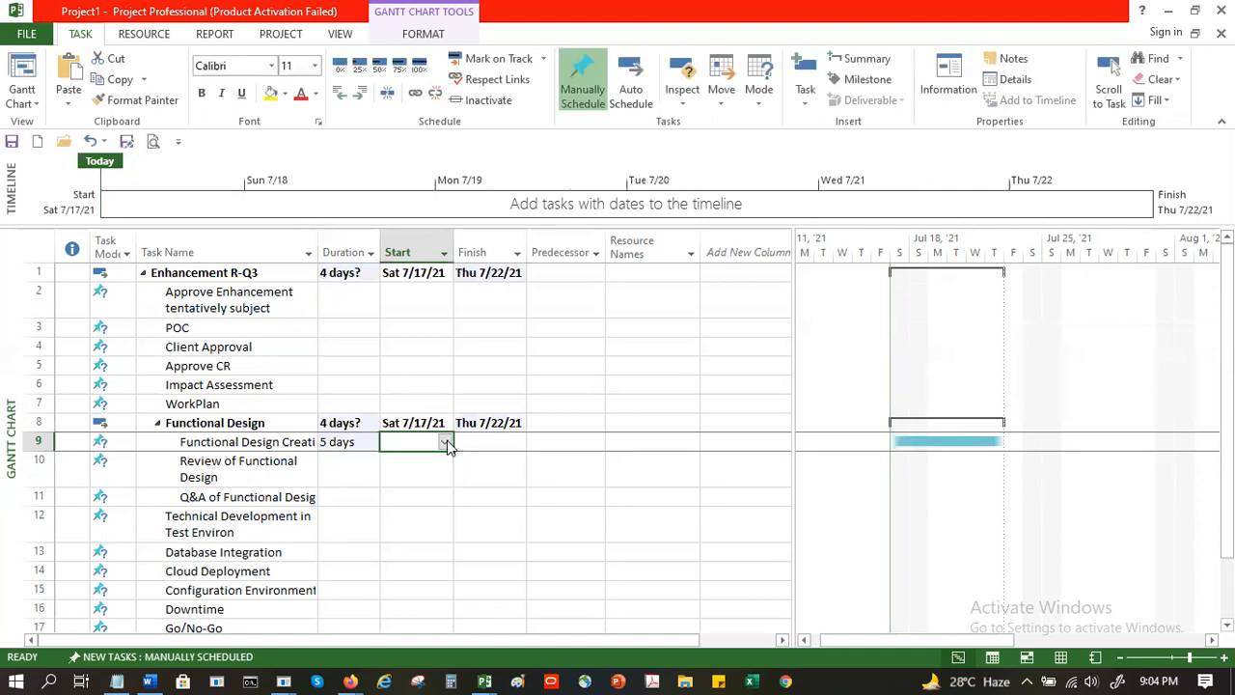
left_click(445, 441)
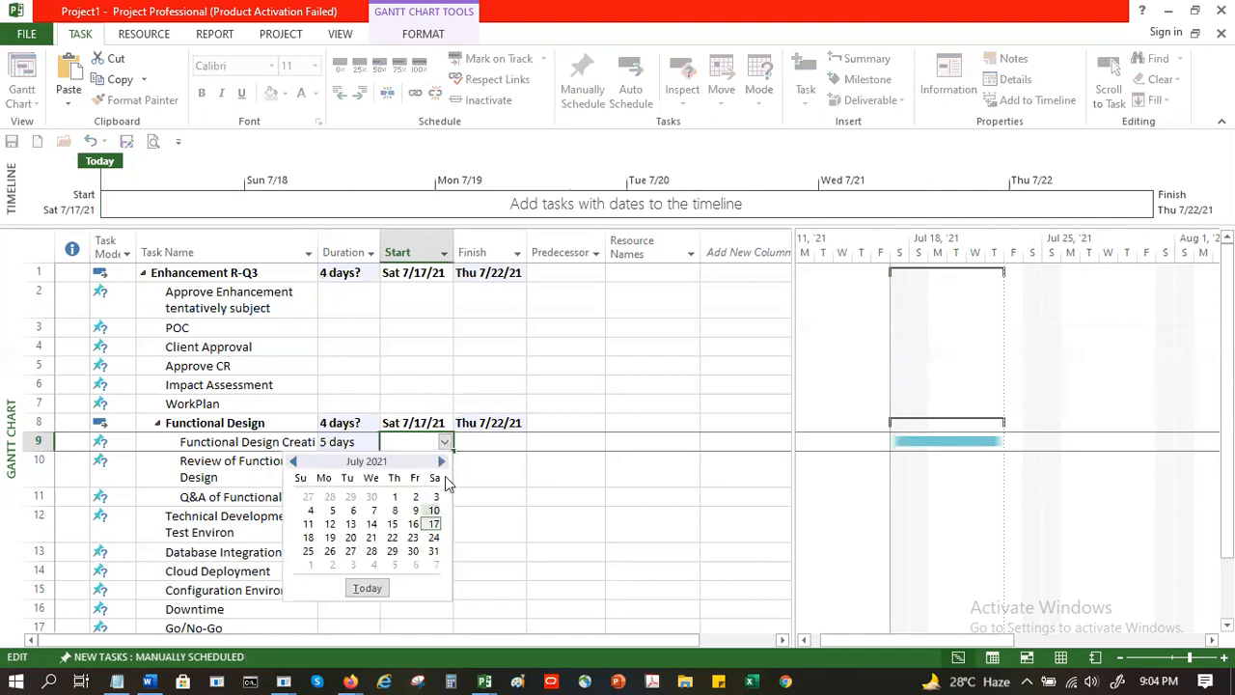
left_click(441, 461)
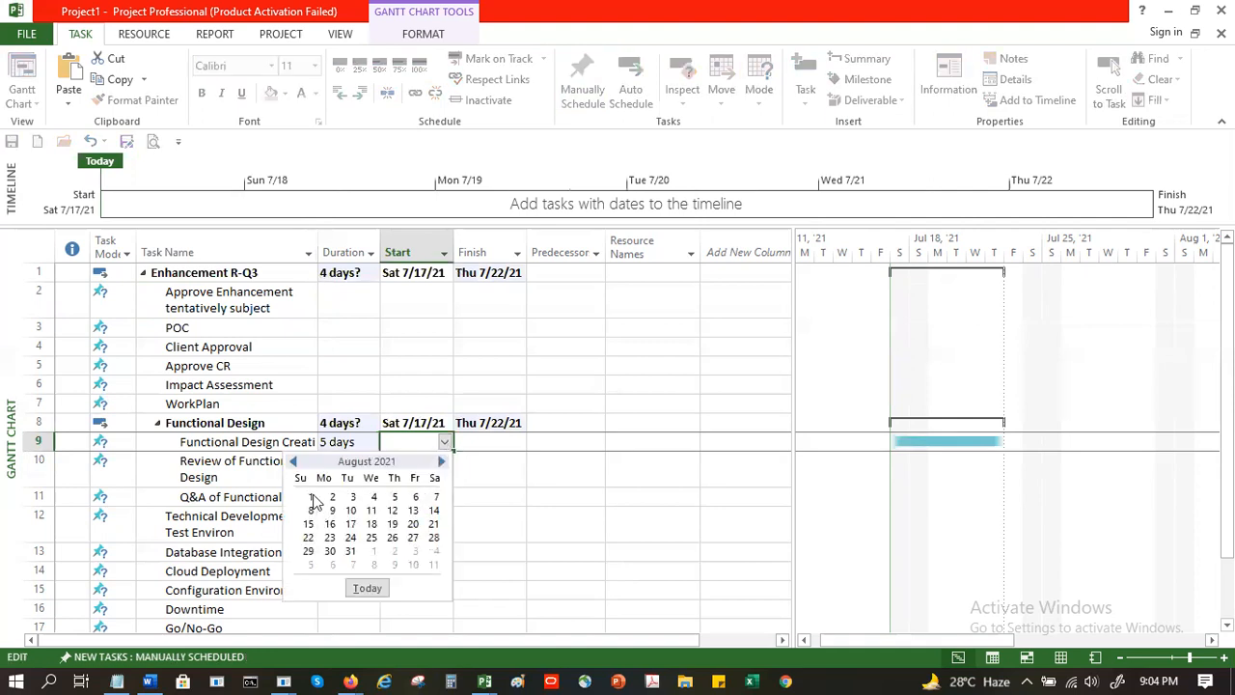
left_click(331, 499)
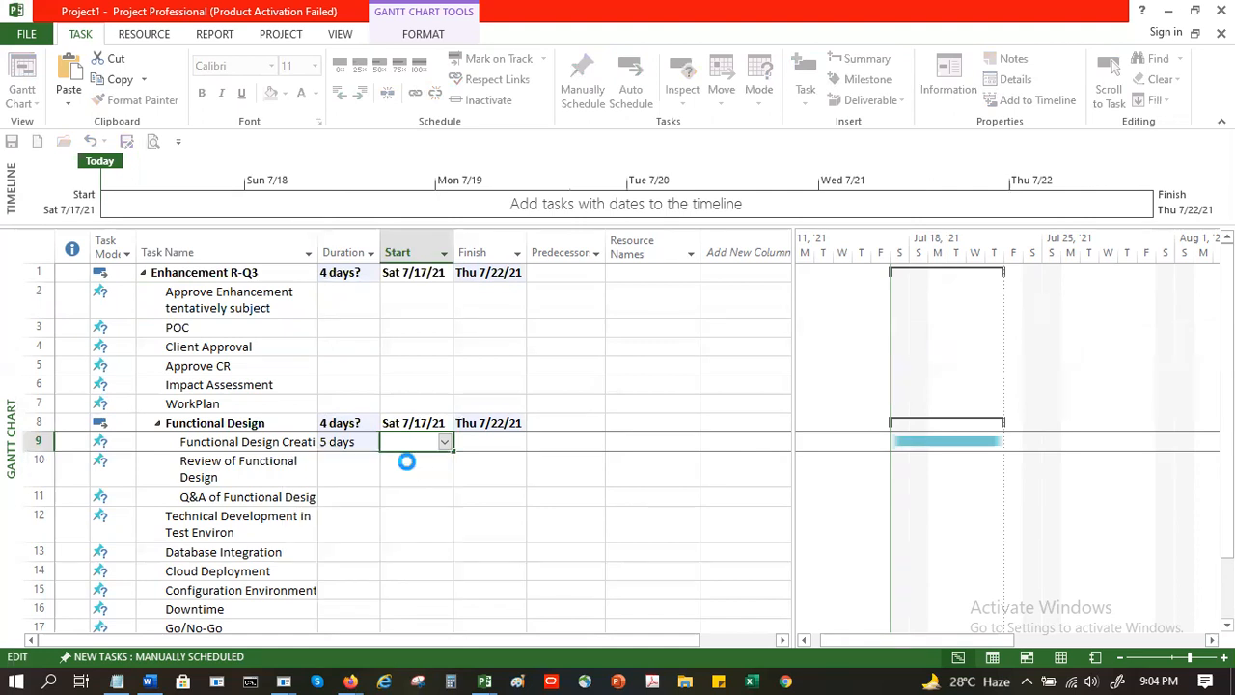
- Set the Review of Functional Design task's duration to 3 days and its start date to Mon 8/9/21
left_click(417, 487)
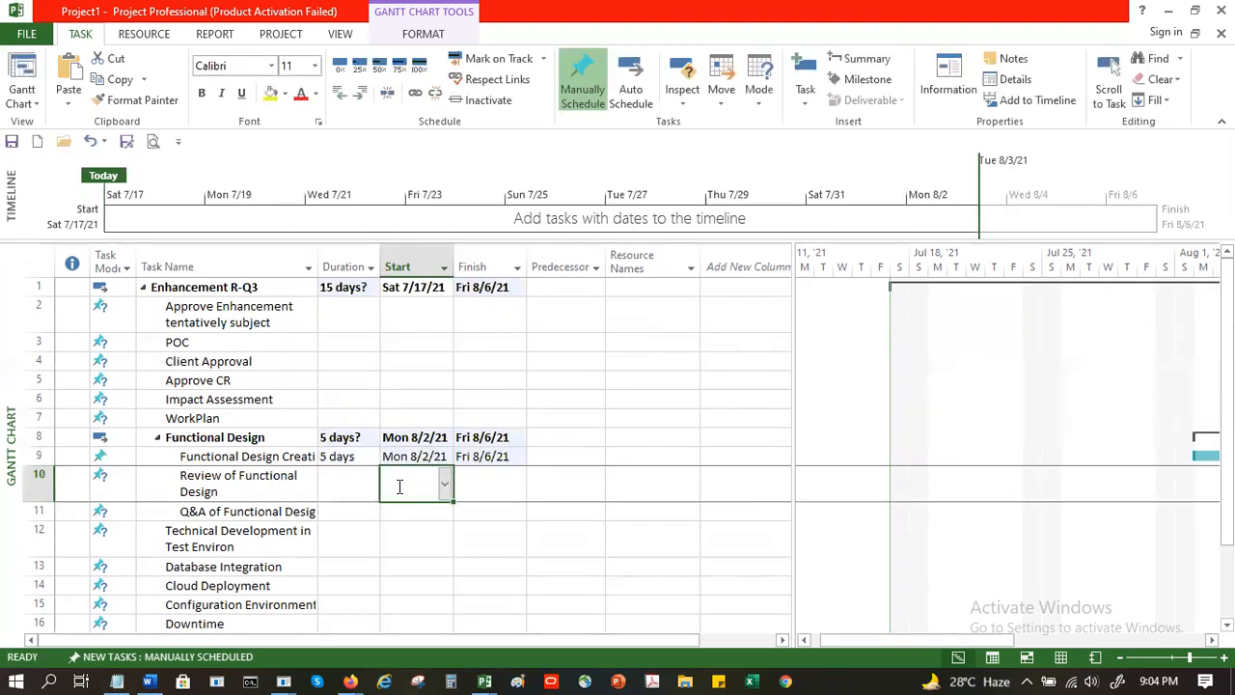
left_click(371, 484)
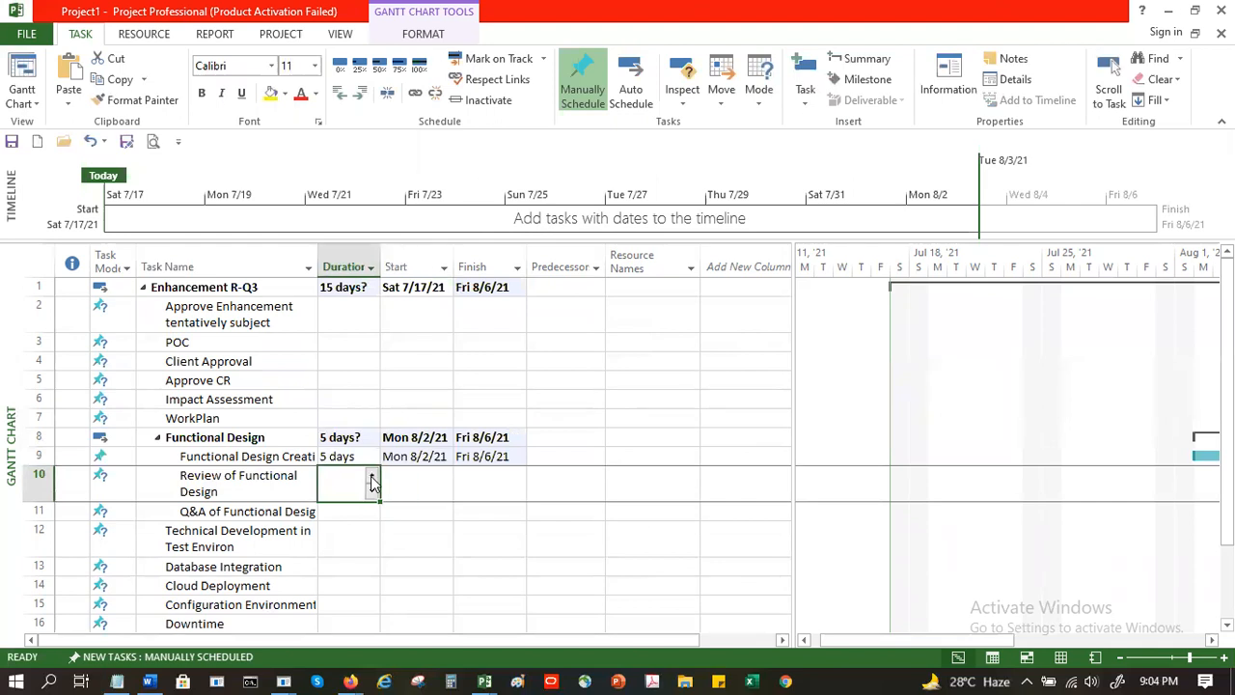
type("3")
key("Tab")
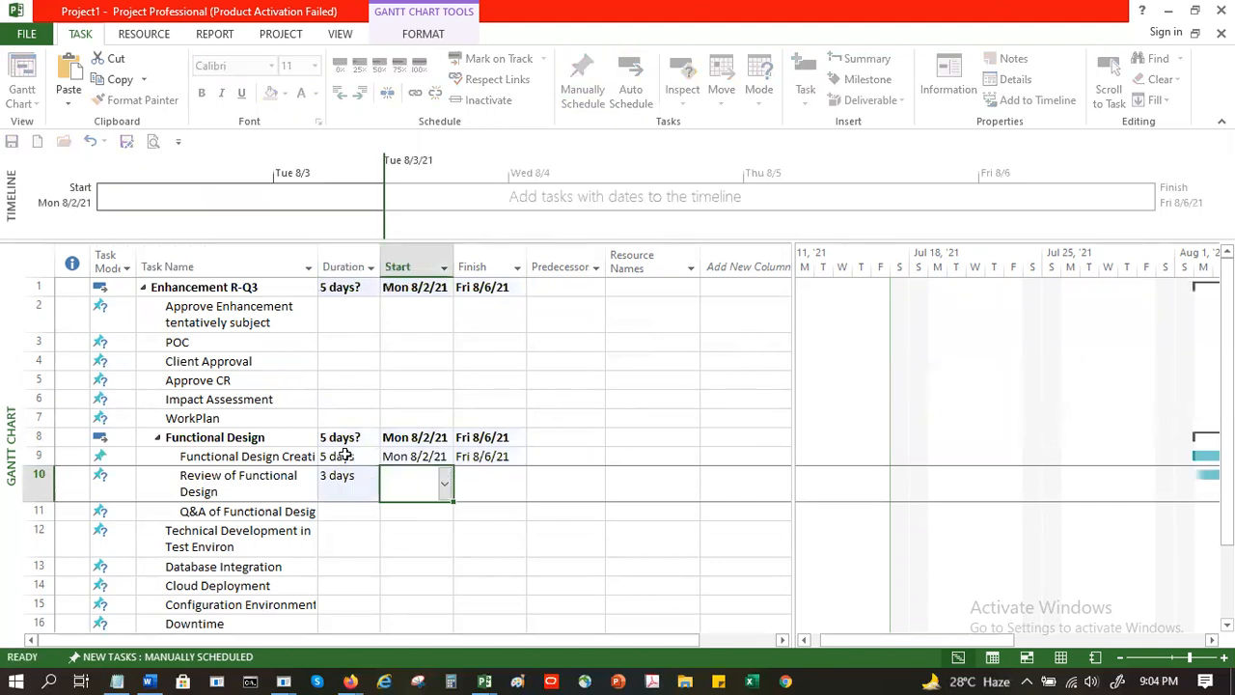
left_click(445, 485)
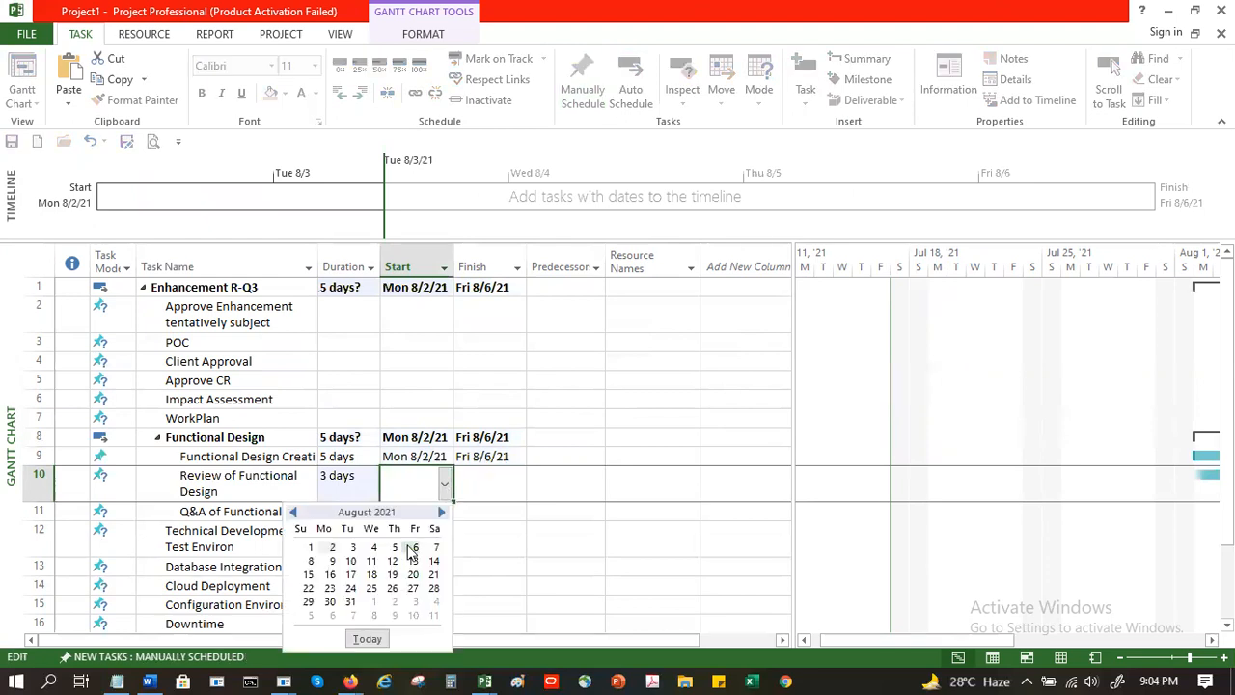
left_click(330, 560)
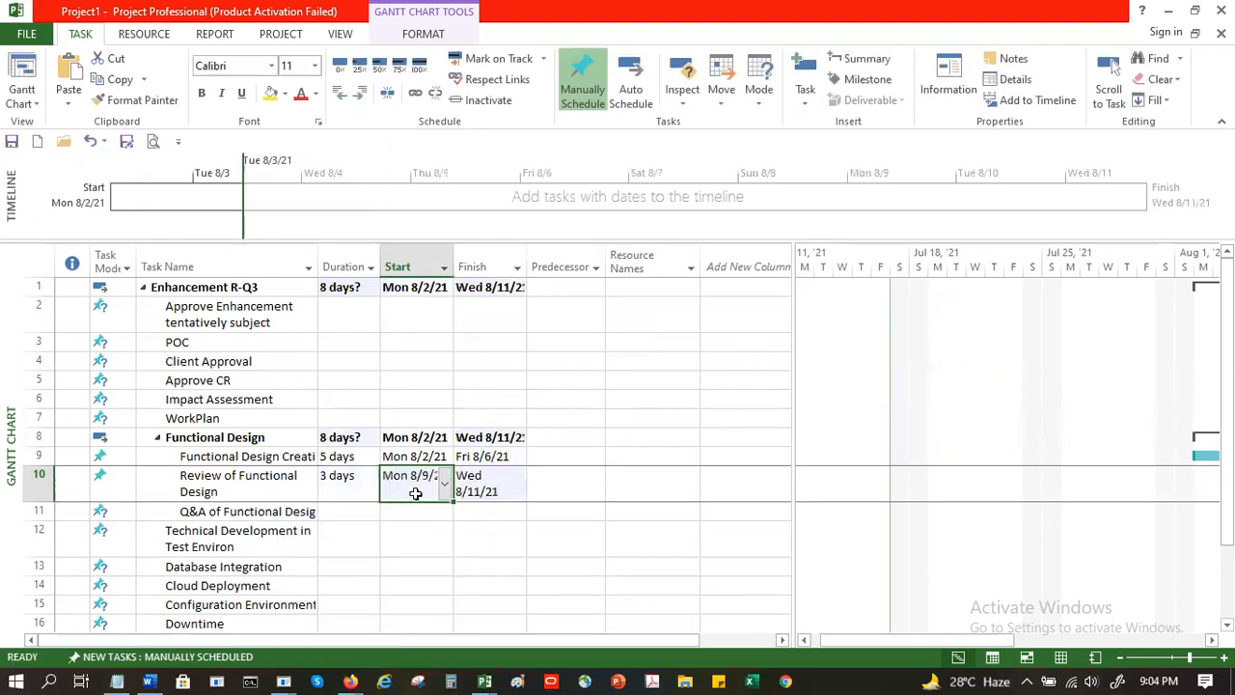
left_click(509, 490)
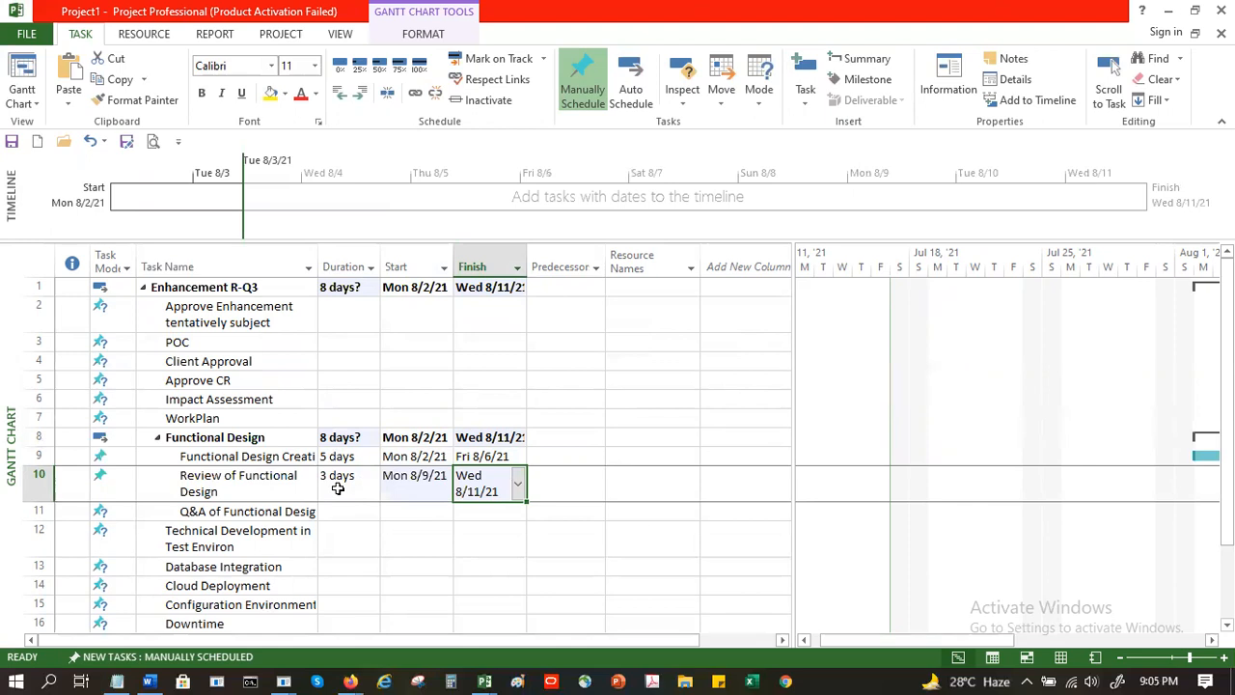
- Raise the Functional Design summary task's duration to 9 days and lower it back to 8 days
left_click(352, 437)
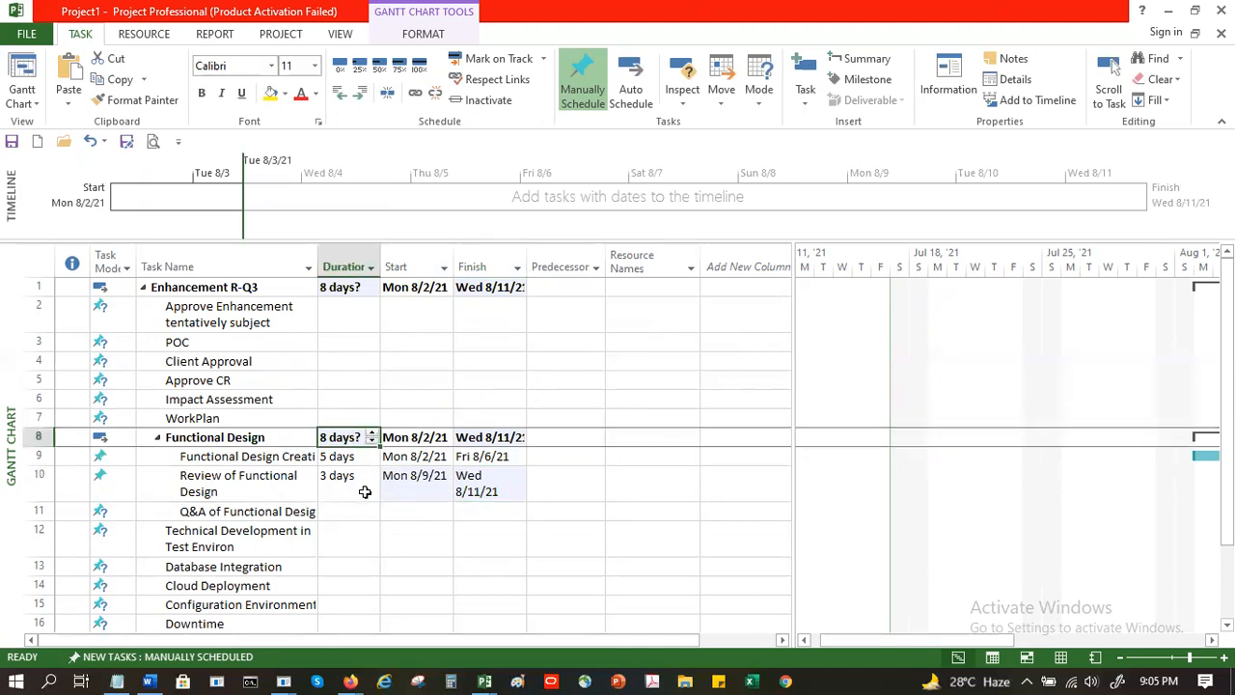
left_click(371, 434)
left_click(372, 443)
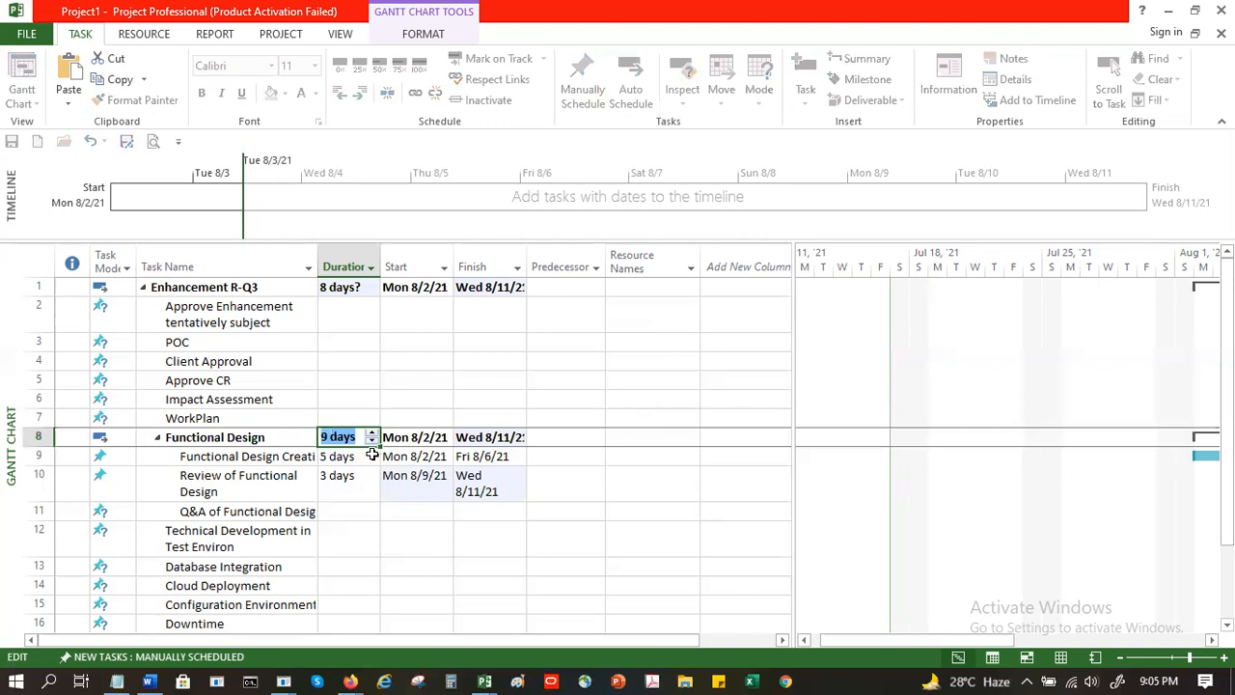
left_click(361, 514)
left_click(360, 454)
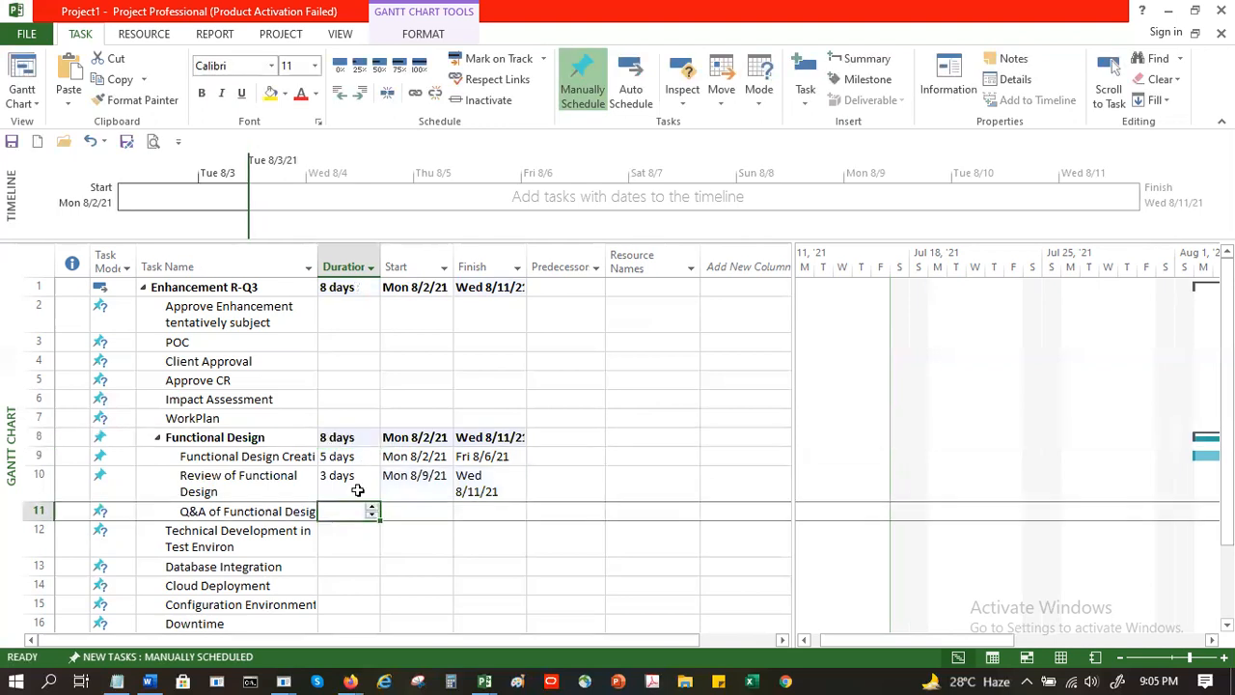
left_click(358, 490)
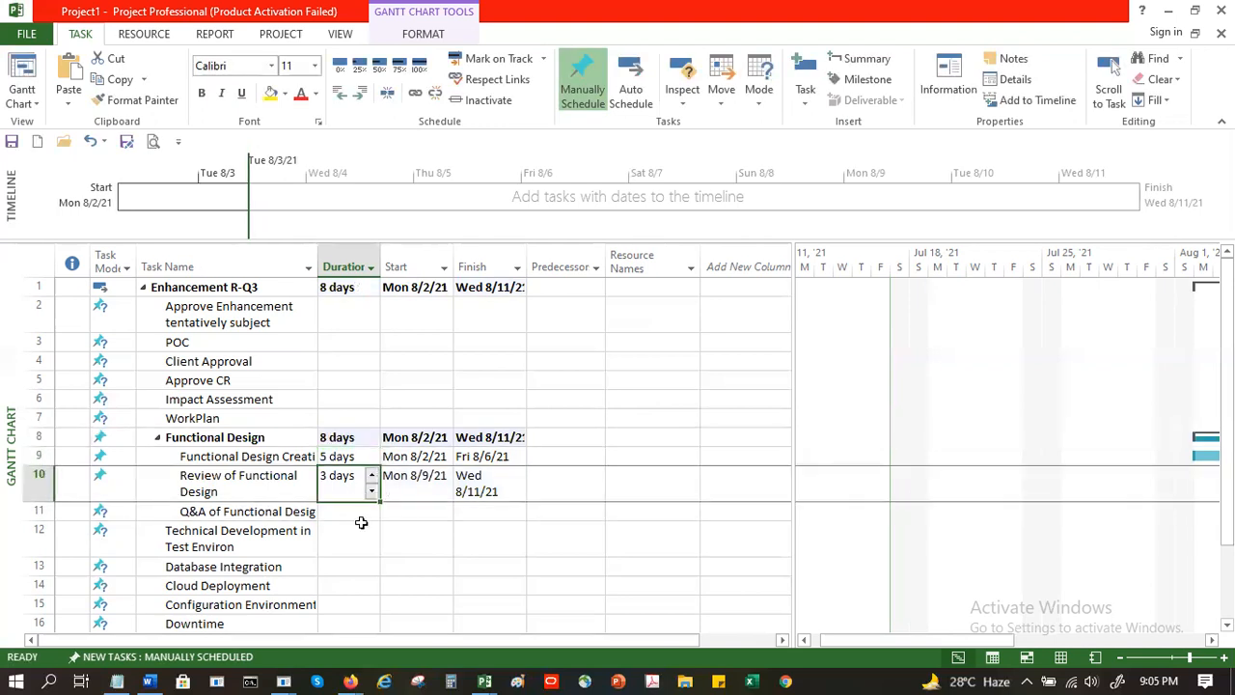
left_click(360, 520)
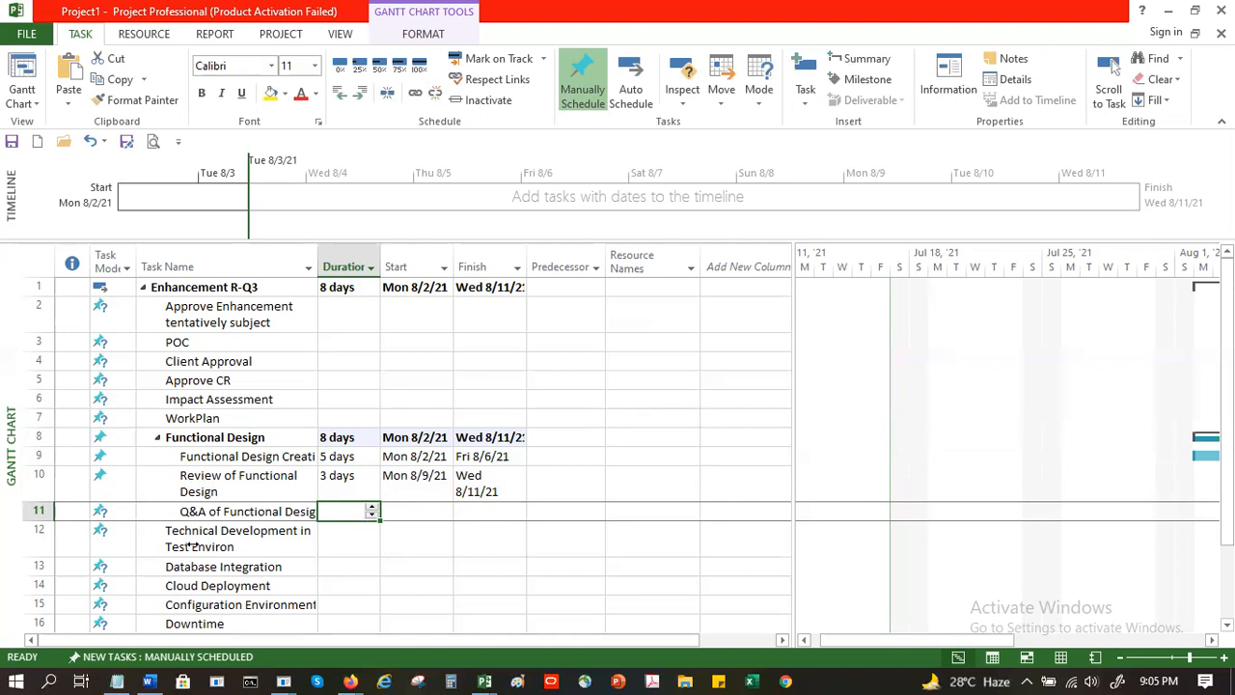
left_click(218, 548)
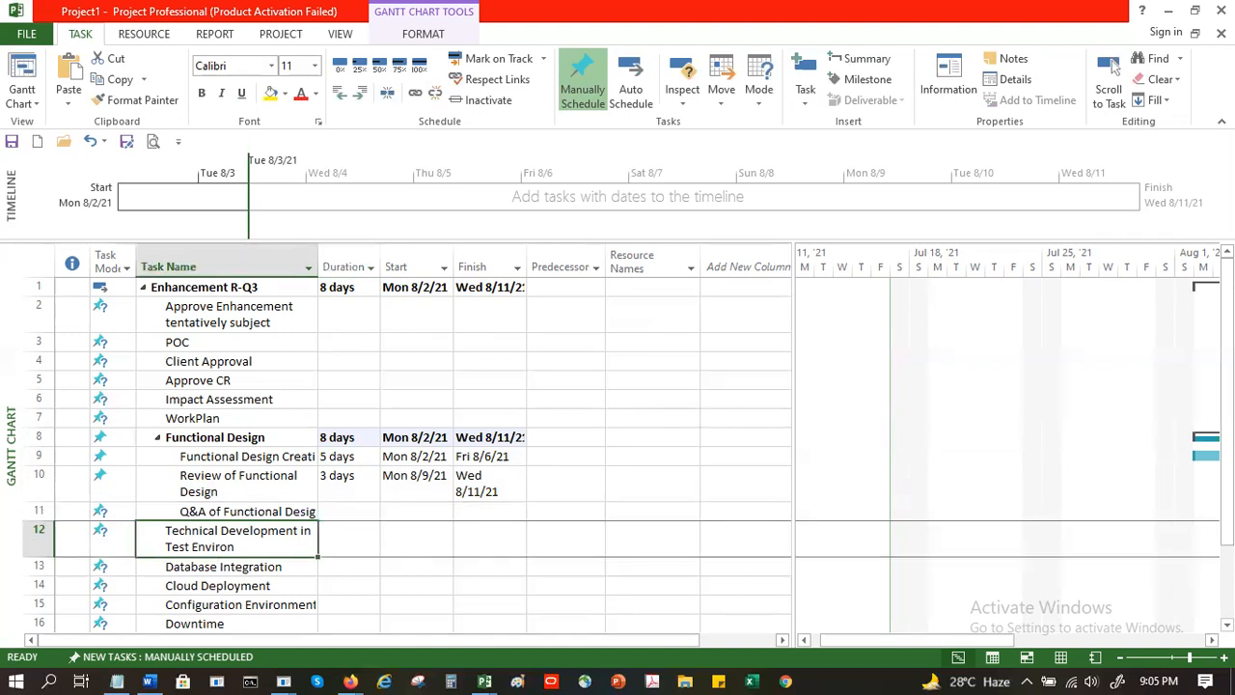
left_click(226, 569)
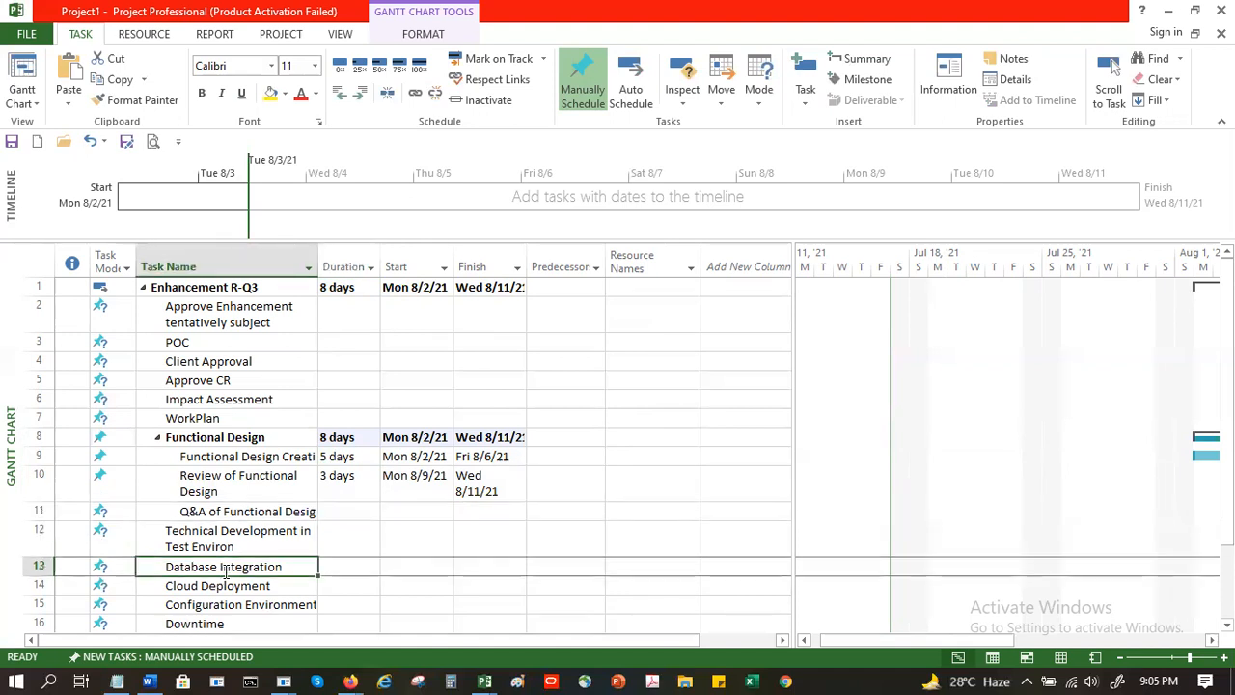
- Set the Q&A of Functional Design task's duration to 1 day and its start date to Wed 8/11/21
left_click(215, 586)
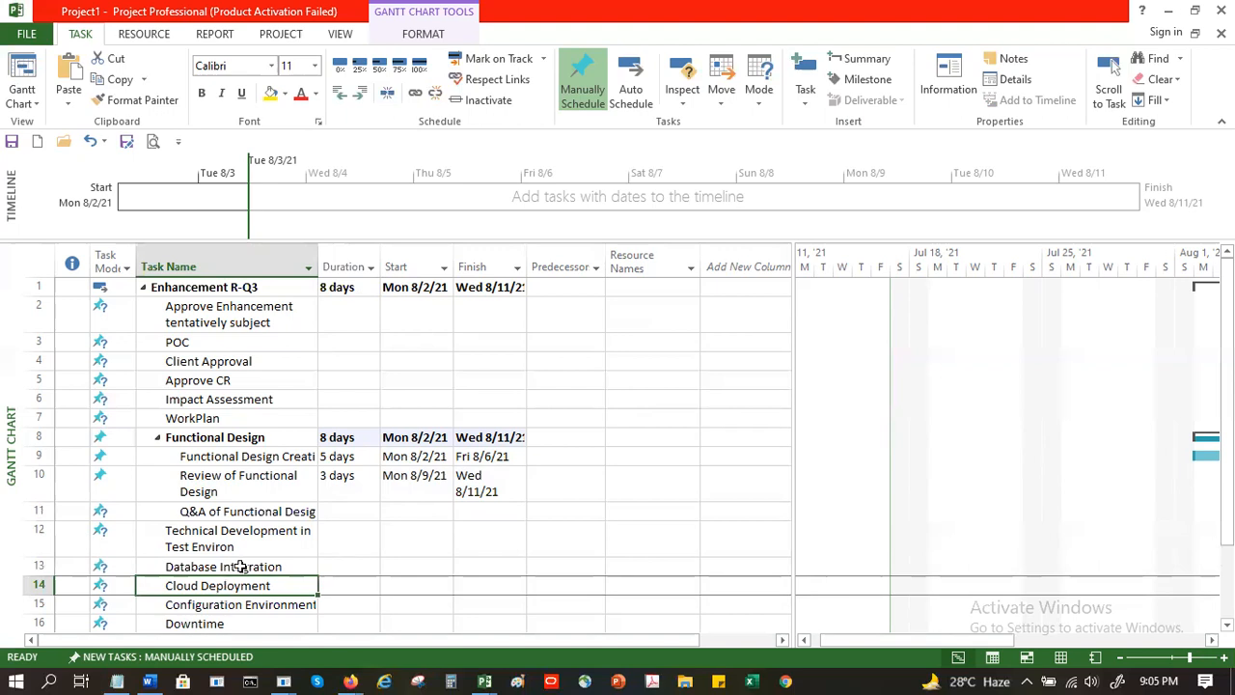
scroll(253, 482, "down", 2)
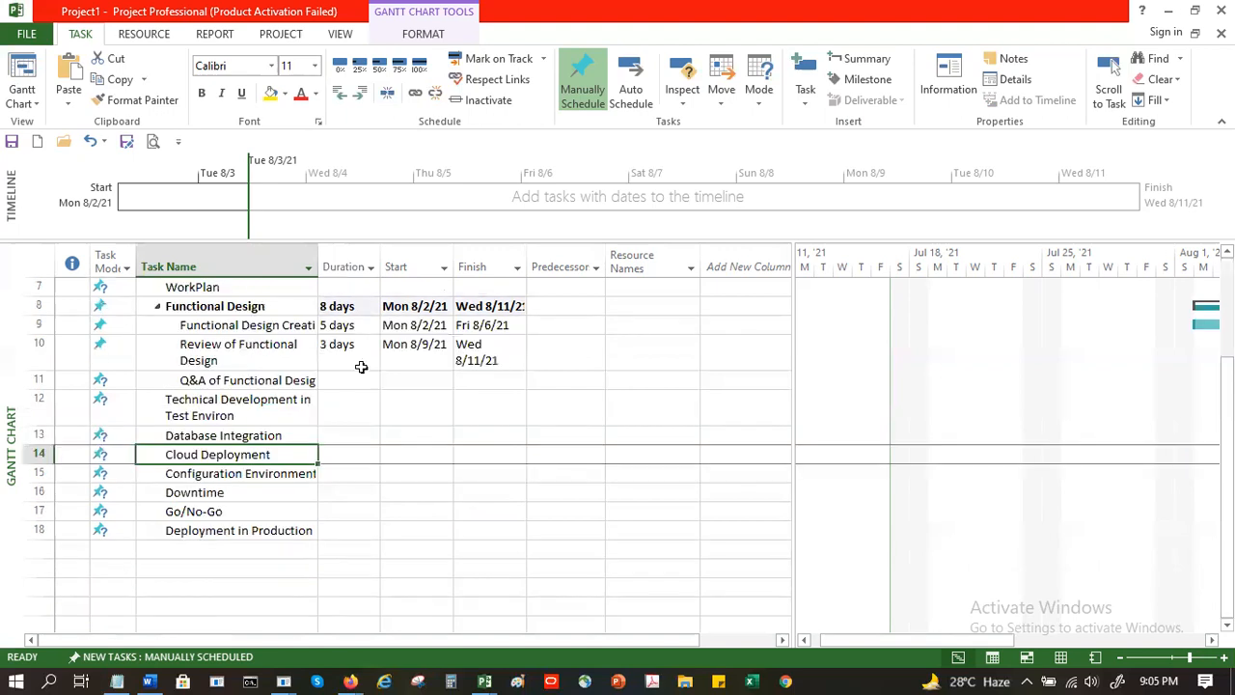
left_click(330, 379)
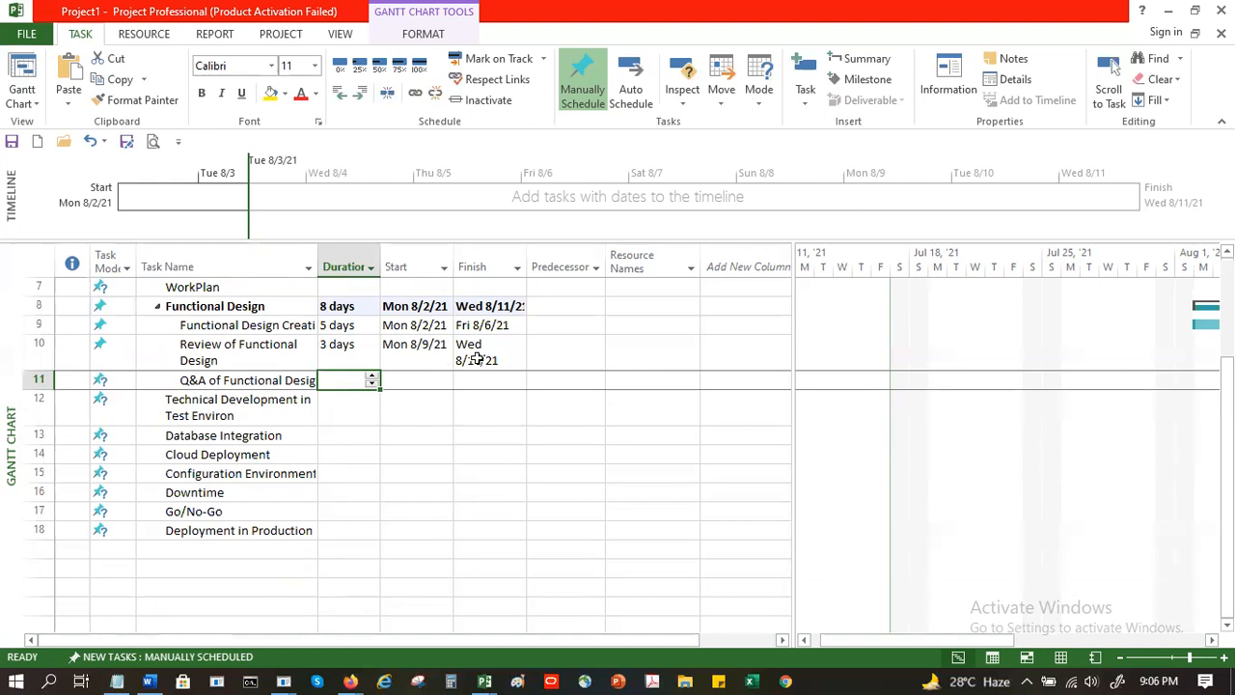
left_click(372, 378)
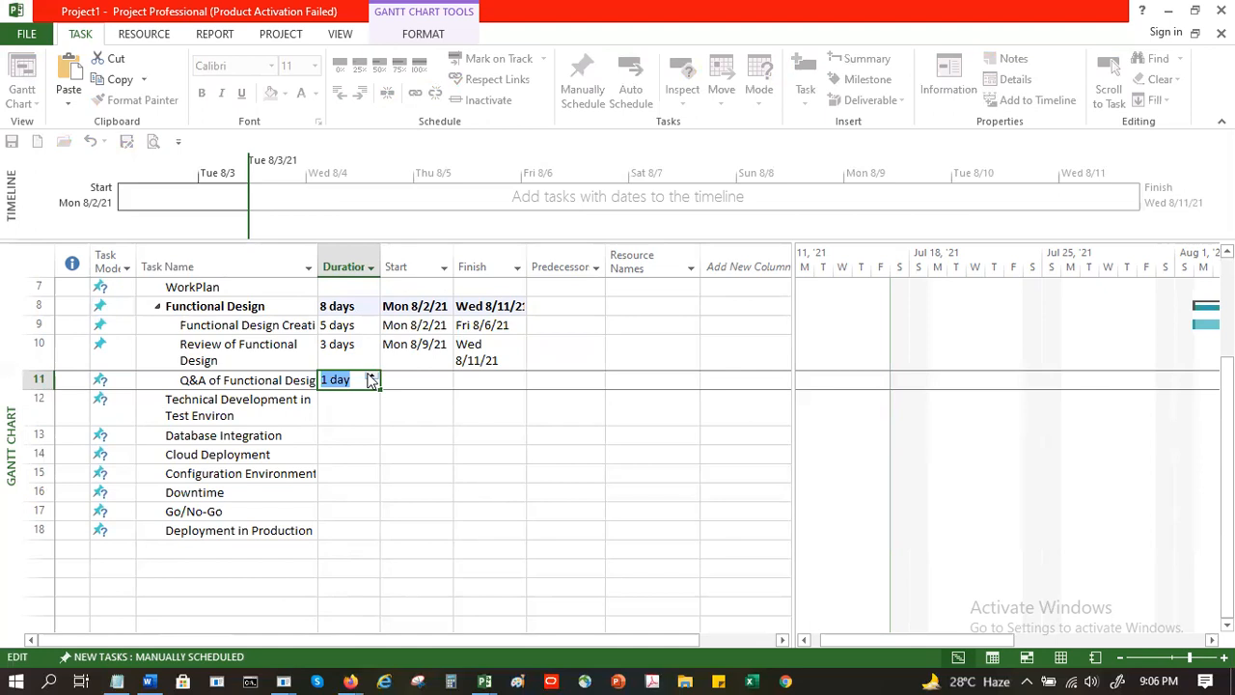
left_click(450, 380)
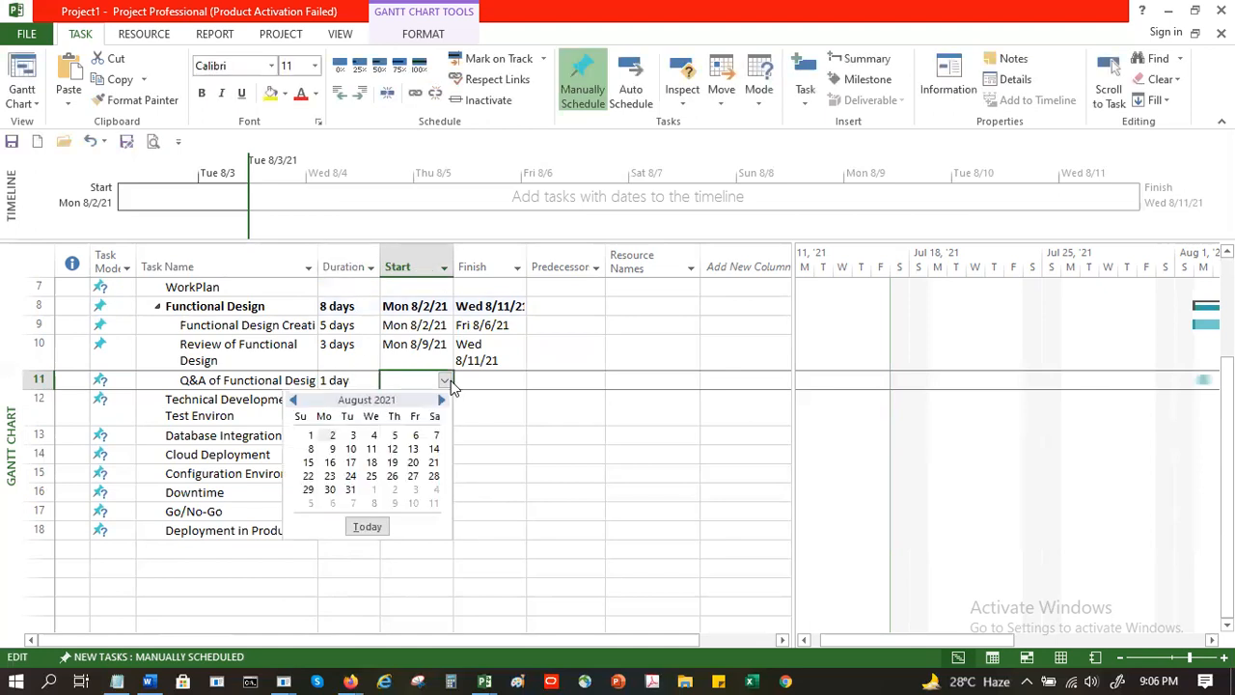
left_click(373, 451)
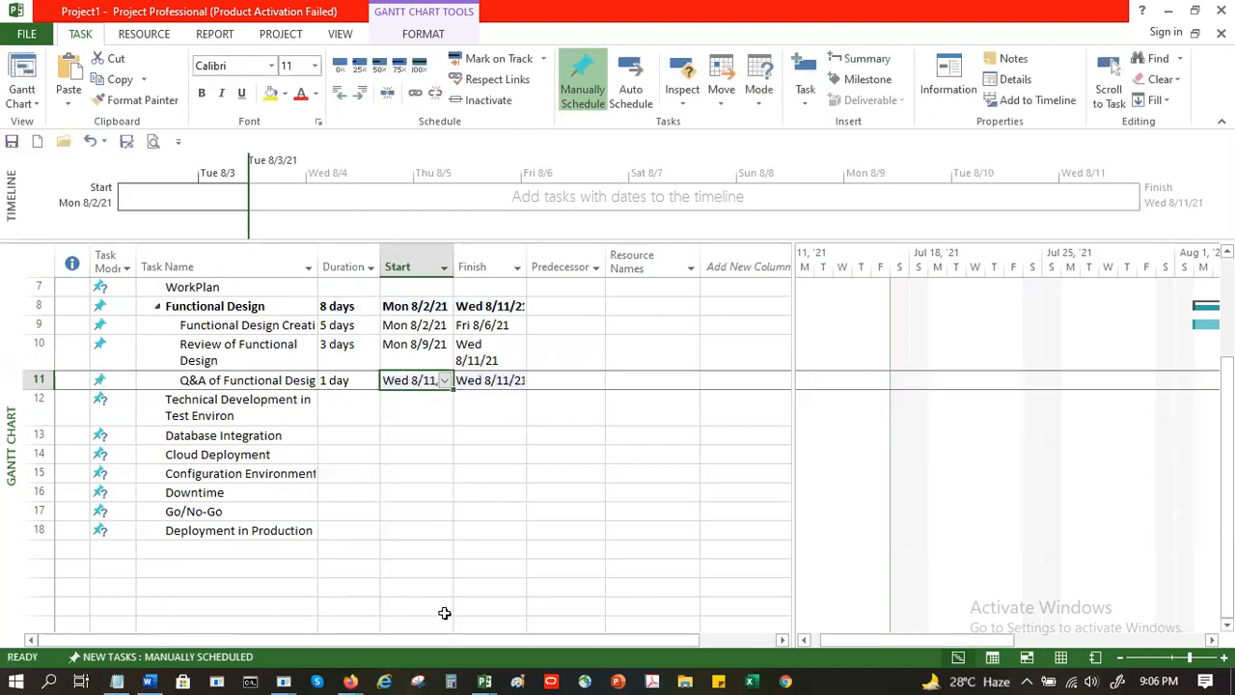
key("Return")
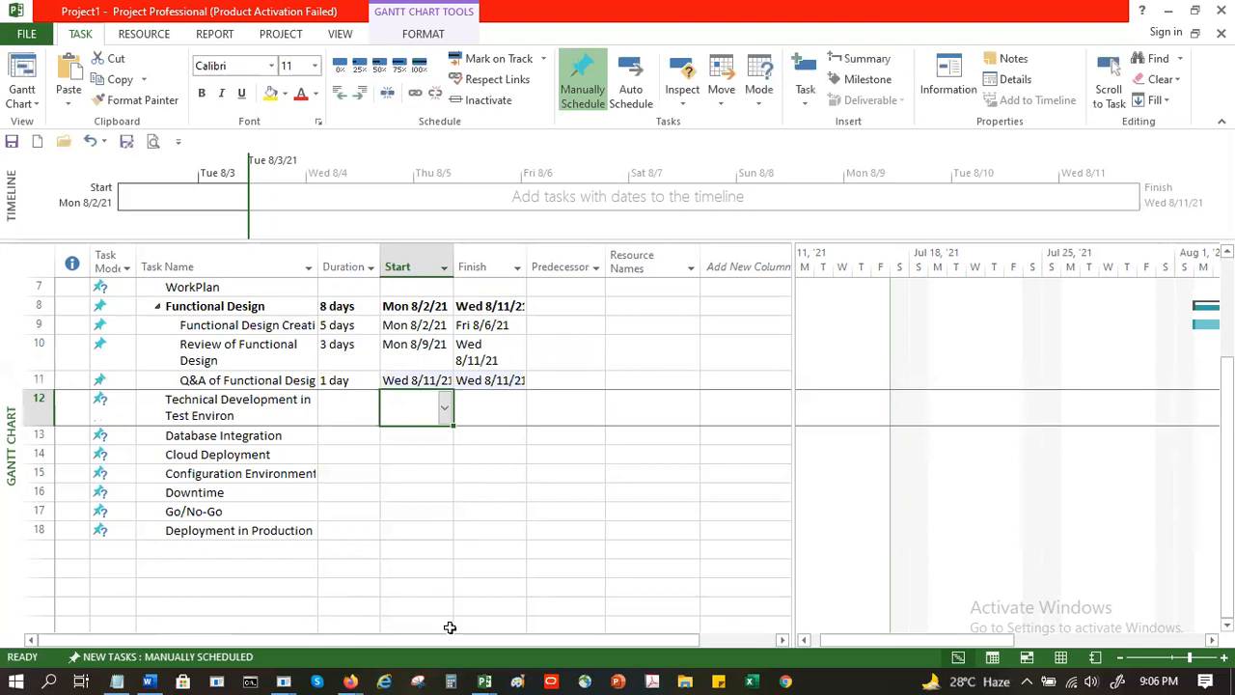
left_click(405, 362)
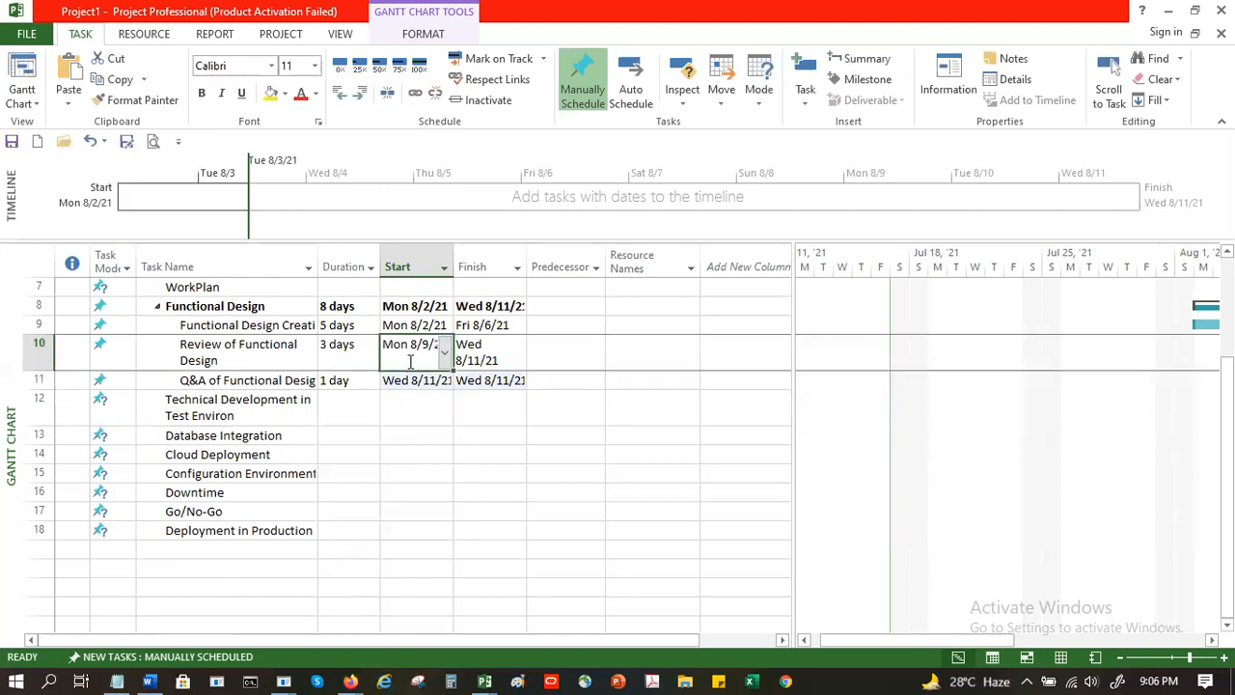
left_click(345, 381)
left_click_drag(352, 324, 354, 358)
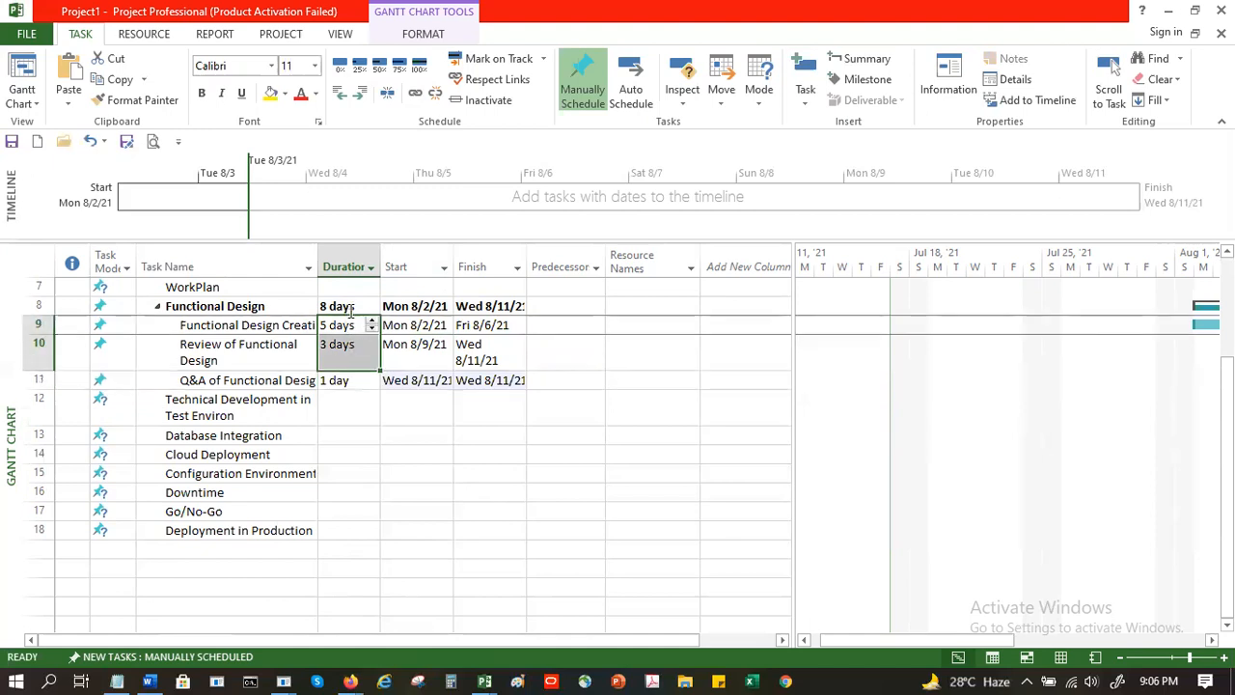
left_click(352, 307)
left_click(358, 381)
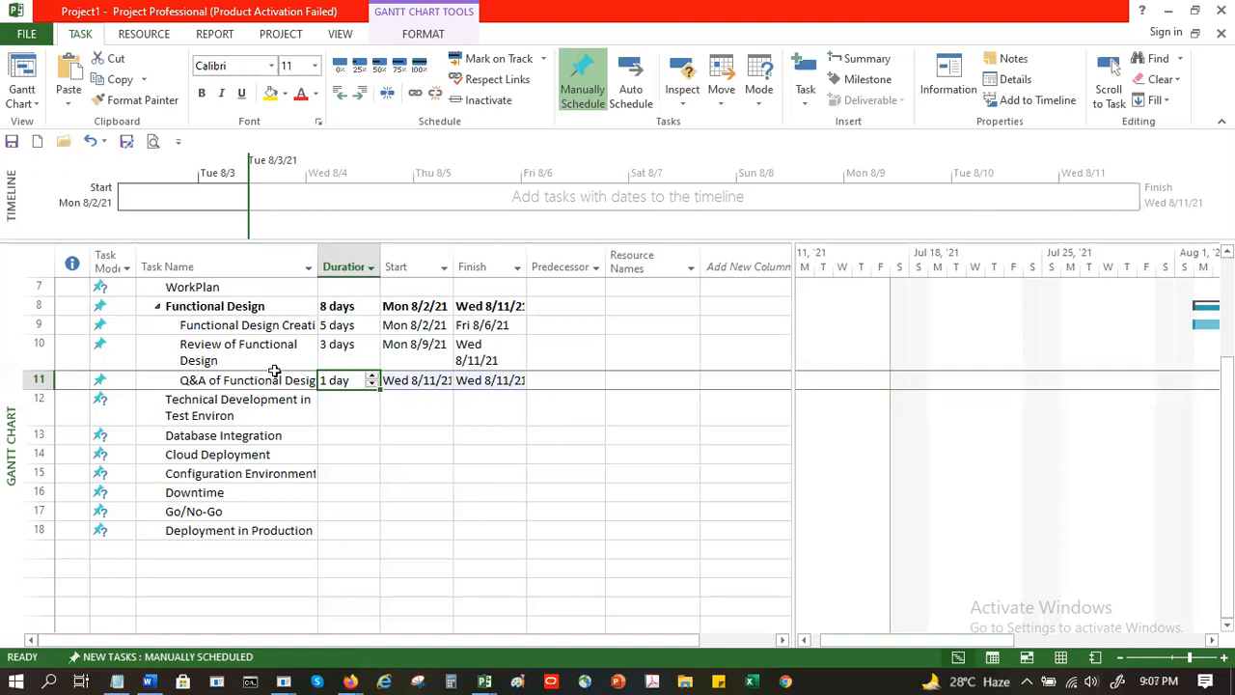
- Bring the bars of Functional Design Creation and Review of Functional Design into view in the Gantt chart and widen the chart area
left_click_drag(275, 380, 270, 350)
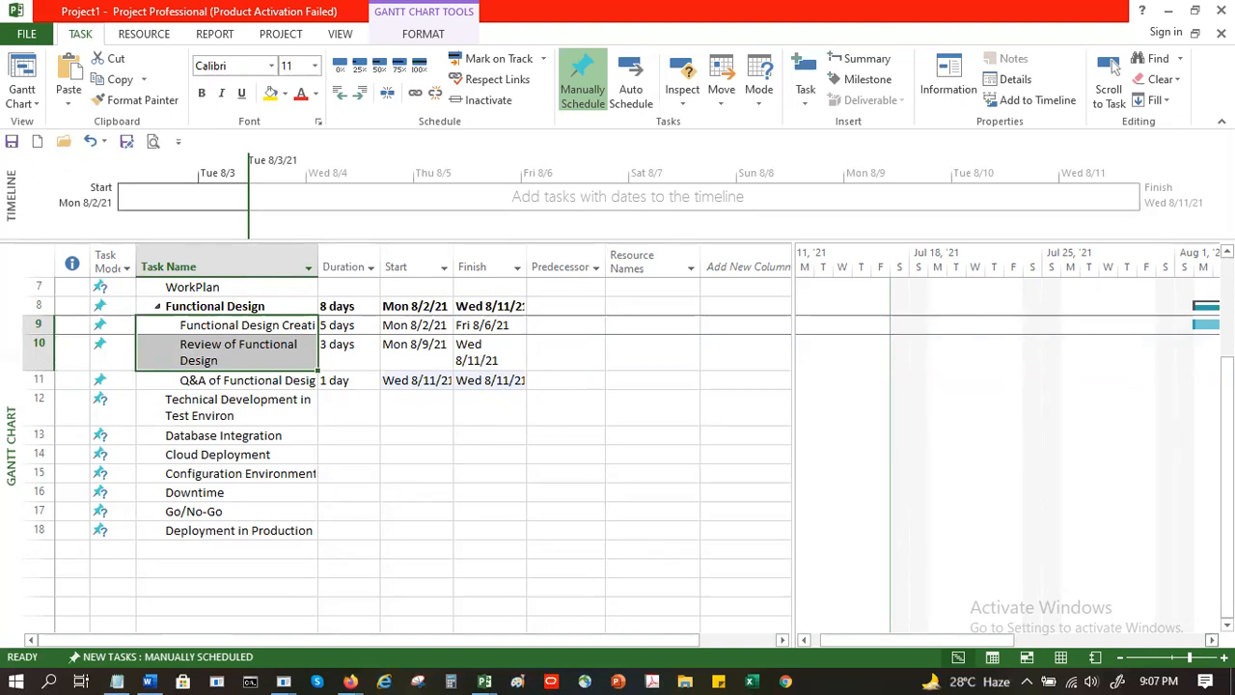
left_click(1112, 63)
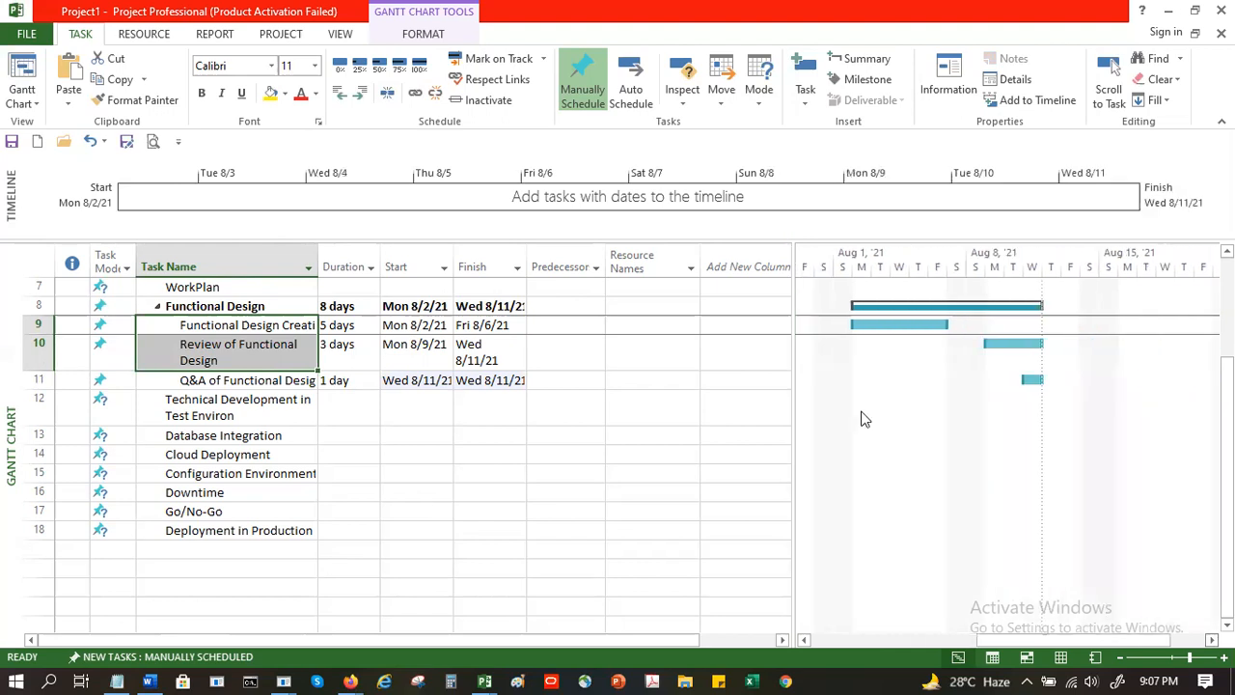
left_click_drag(792, 404, 703, 383)
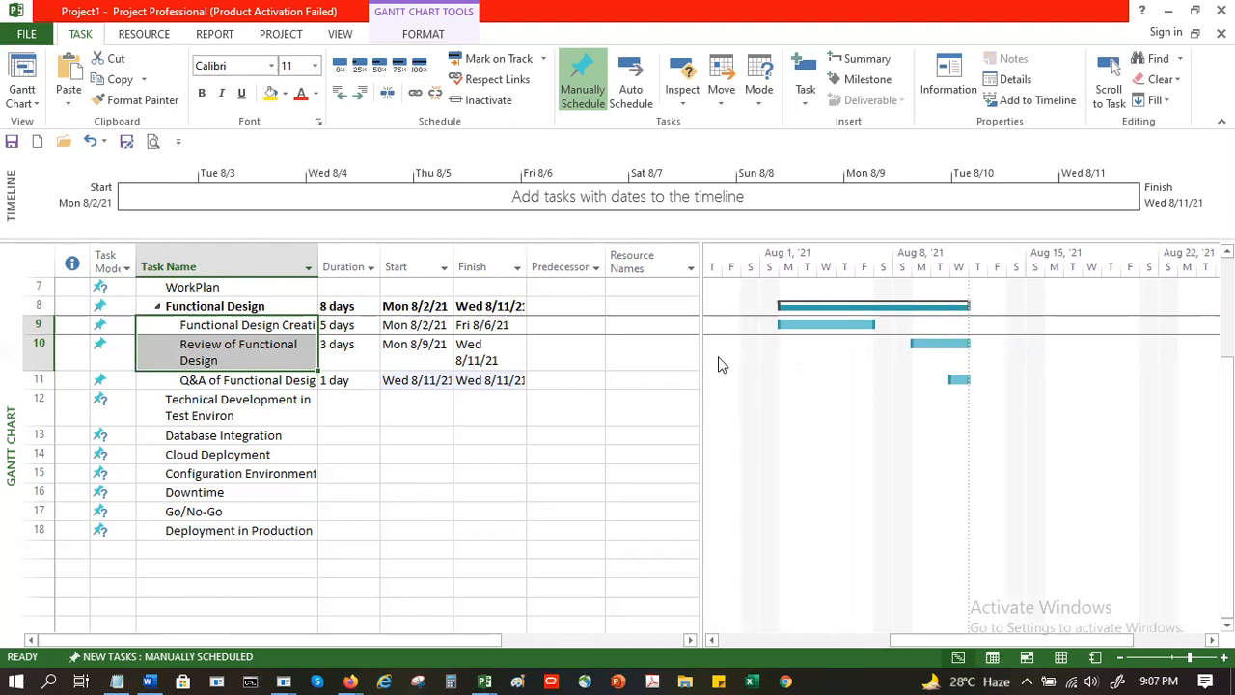
- Widen the Gantt chart area further so that the task table ends after the Predecessors column
left_click(403, 357)
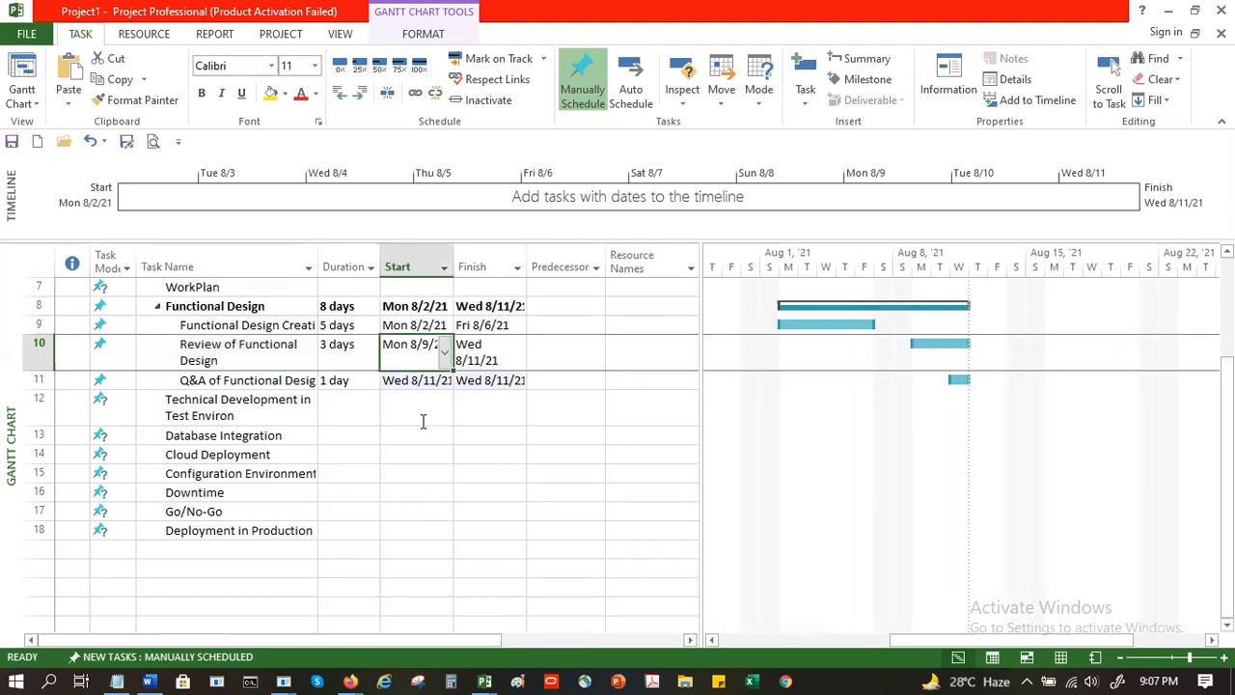
left_click(432, 416)
left_click(441, 457)
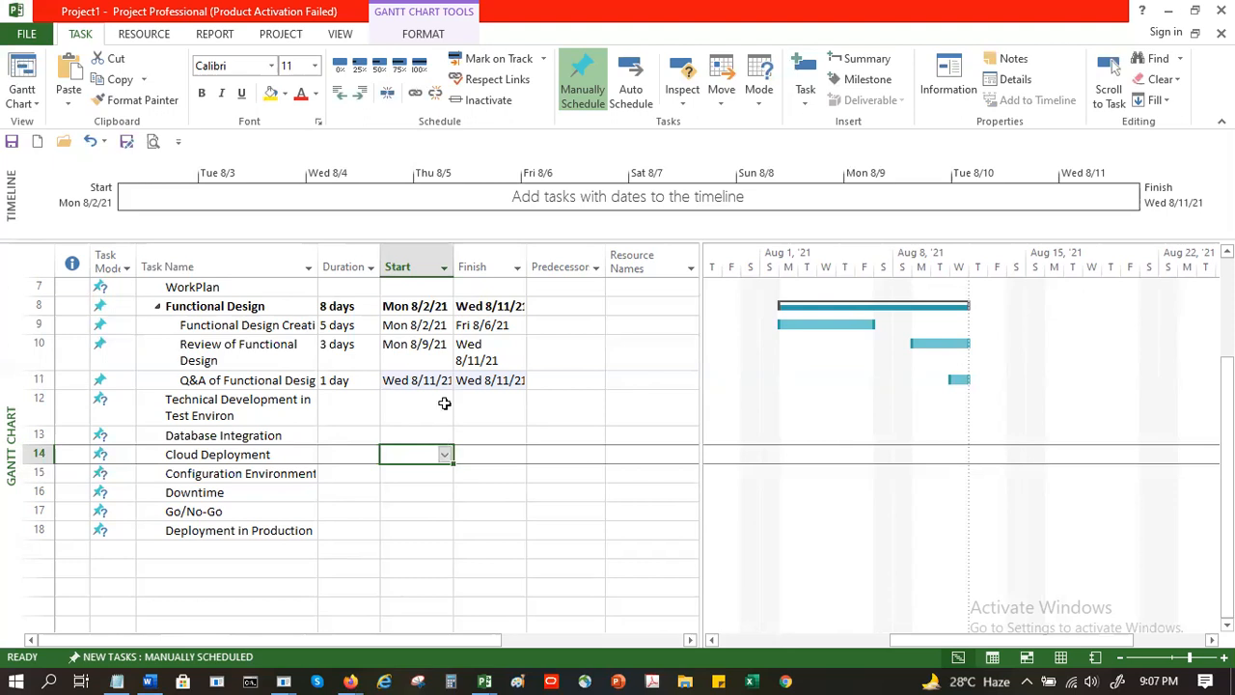
left_click(443, 407)
left_click(413, 475)
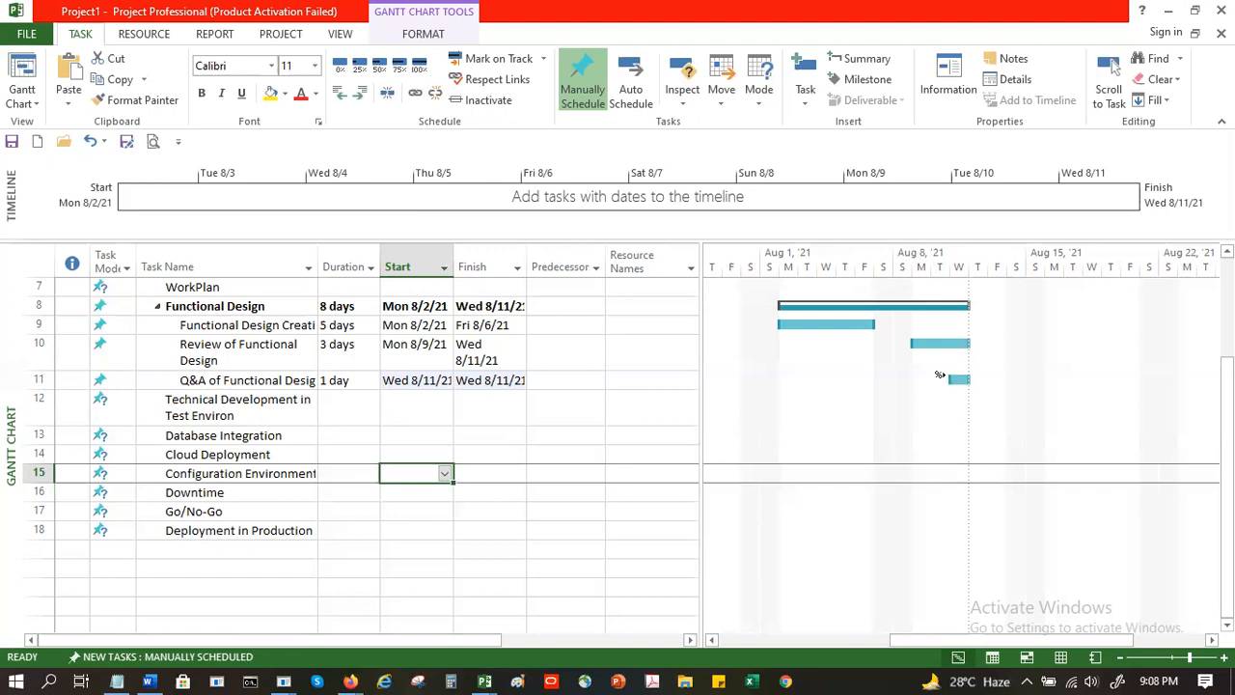
left_click_drag(702, 381, 611, 358)
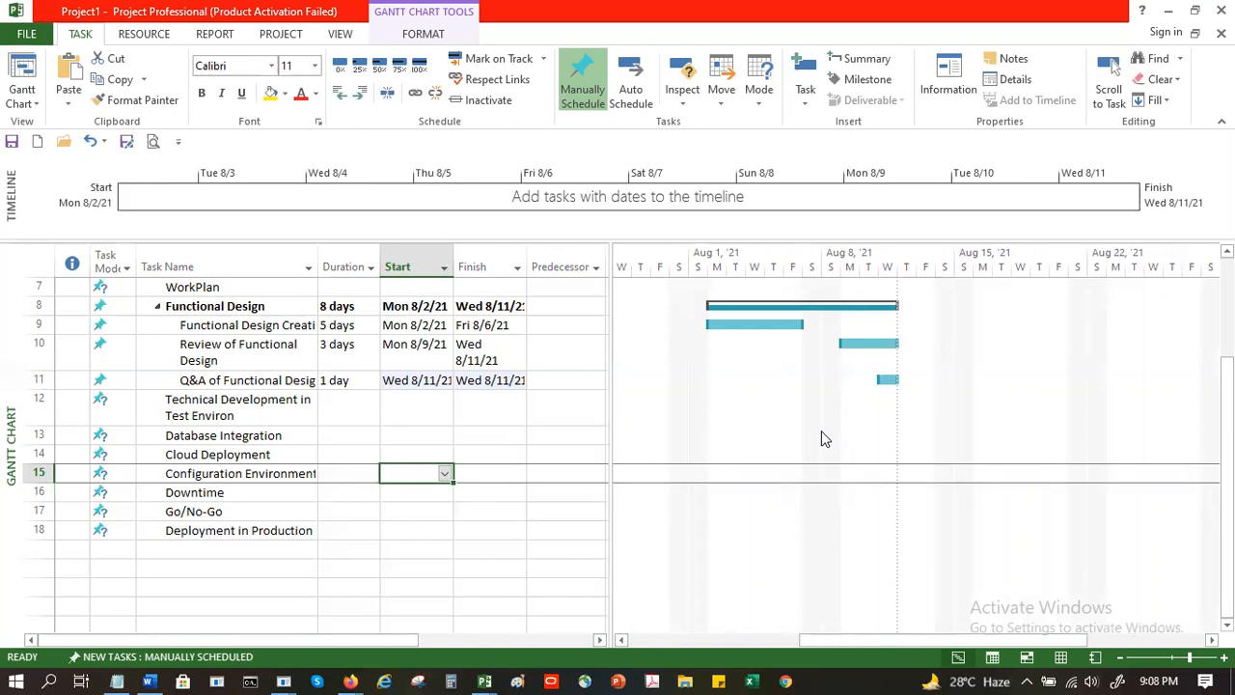
- Switch to Notepad and enter "Cloud Deployment" as the heading of the notes
left_click(272, 454)
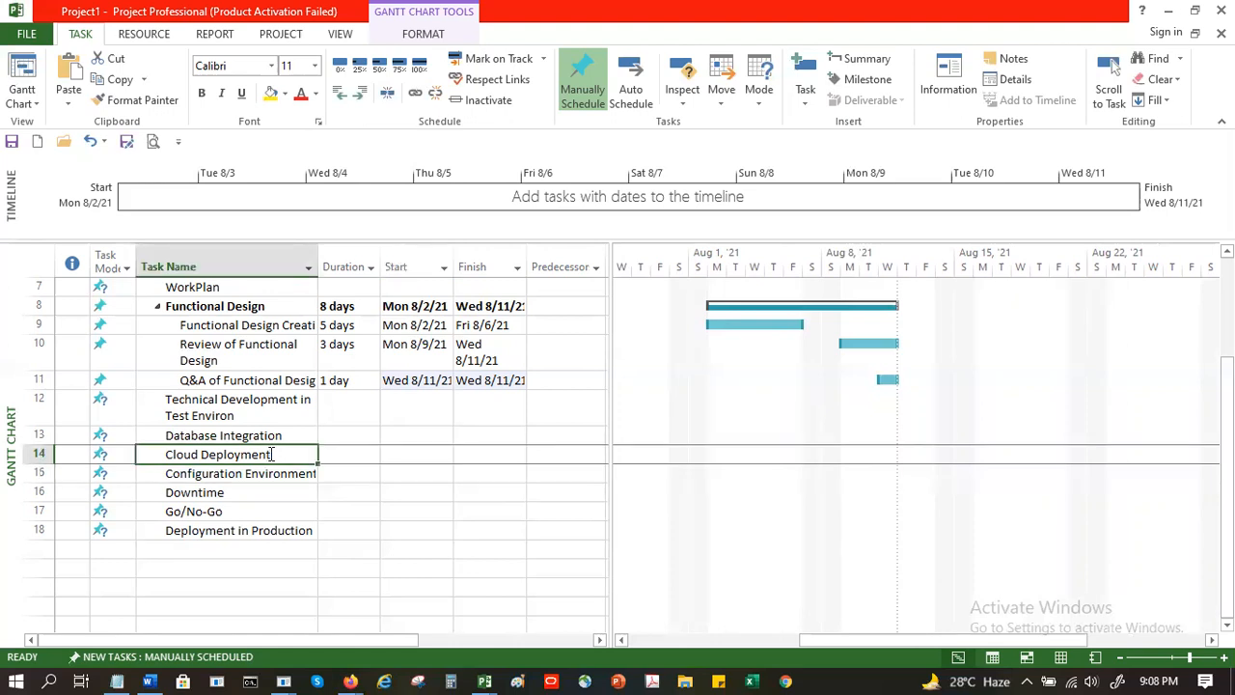
left_click(124, 677)
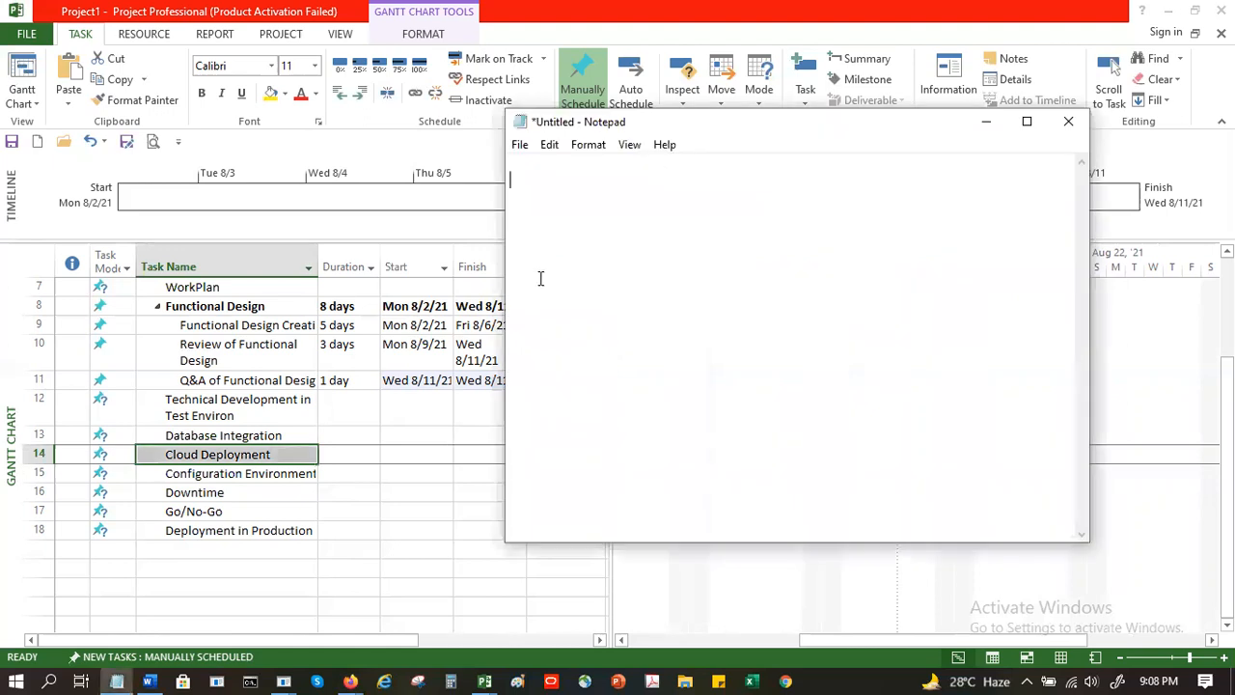
type("Cloud Deployment")
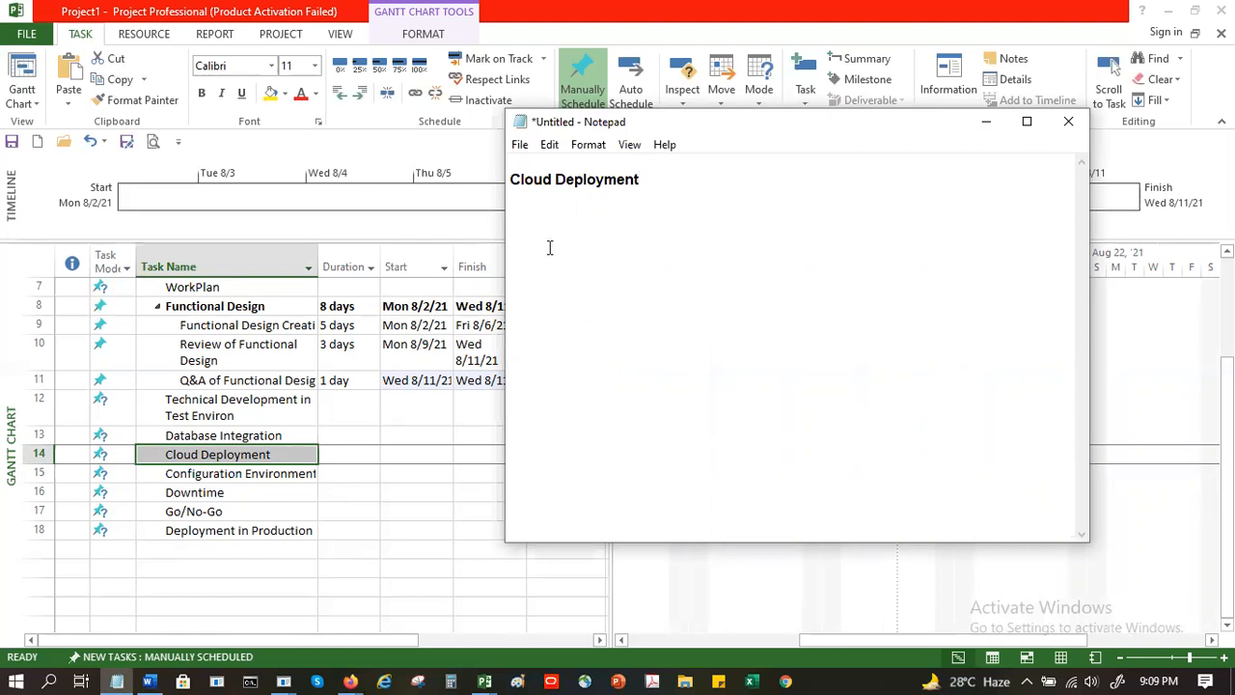
- Add the lines "Gather Requirement" and "Scope" below the Cloud Deployment heading
type("Ga")
type("ther R")
type("equir")
type("men")
key("BackSpace")
key("BackSpace")
key("BackSpace")
type("e")
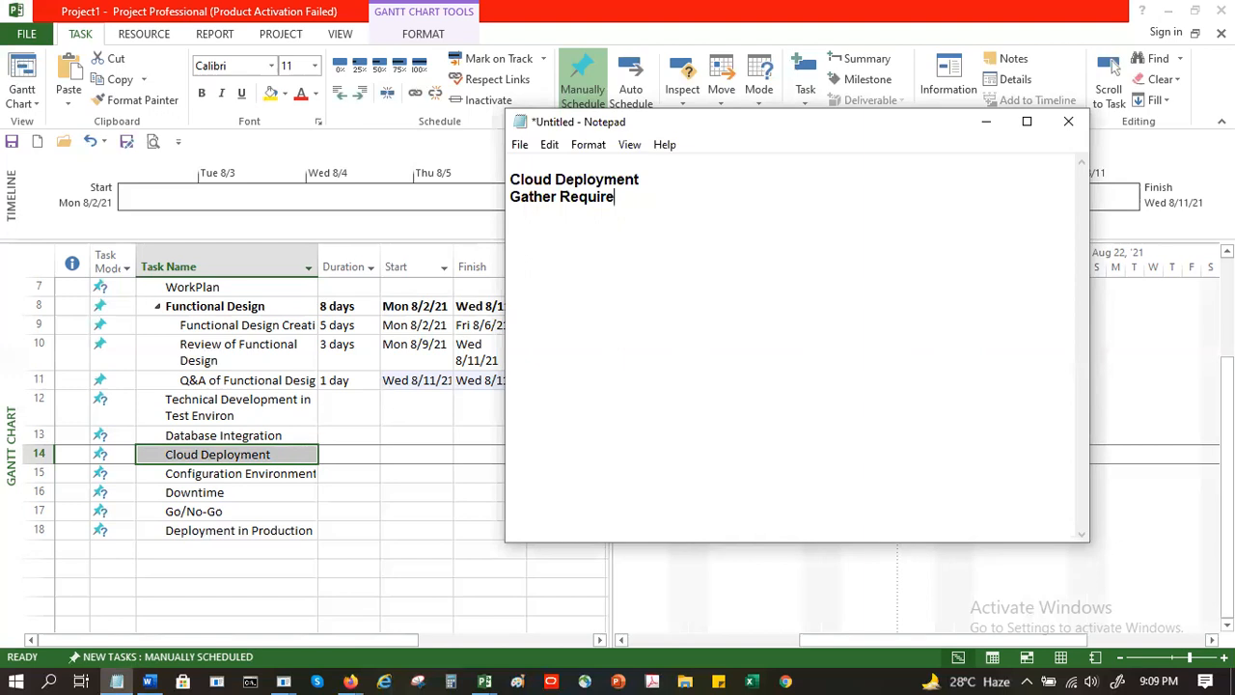
type("ment")
key("Return")
type("cope")
- Replace the "Gather Requirement" line with "Gather req" and extend the Scope line to "Define Scope"
left_click_drag(654, 194, 510, 196)
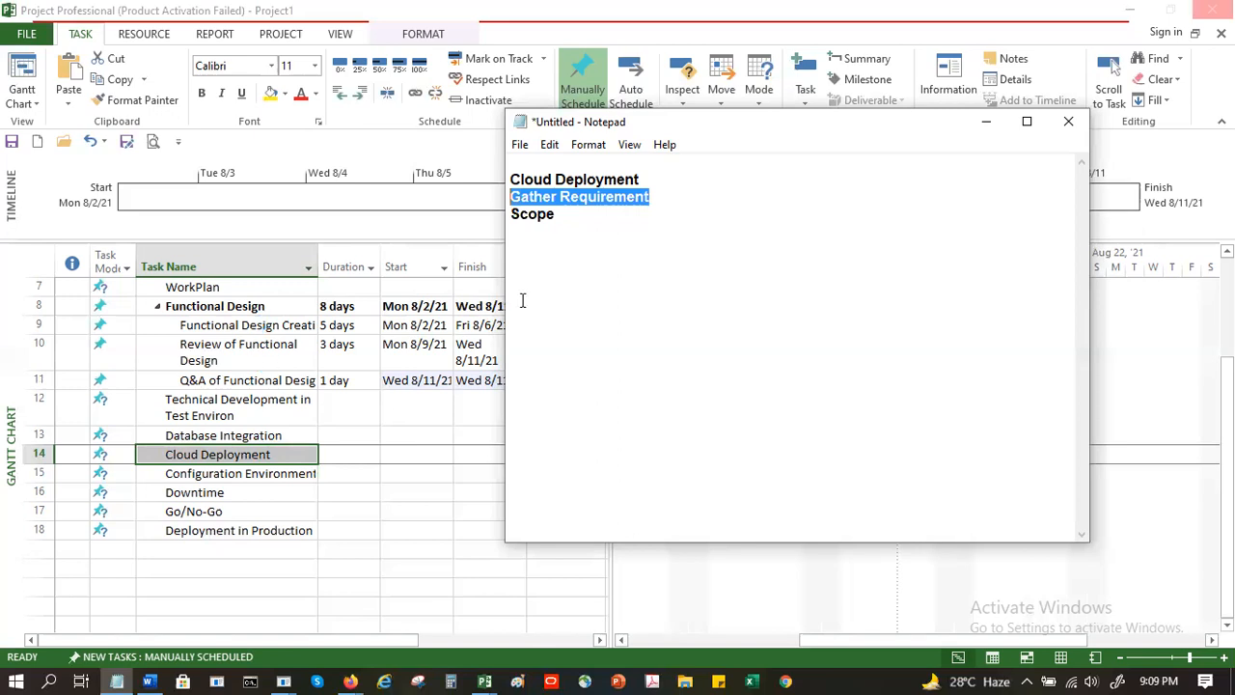
key("ctrl+x")
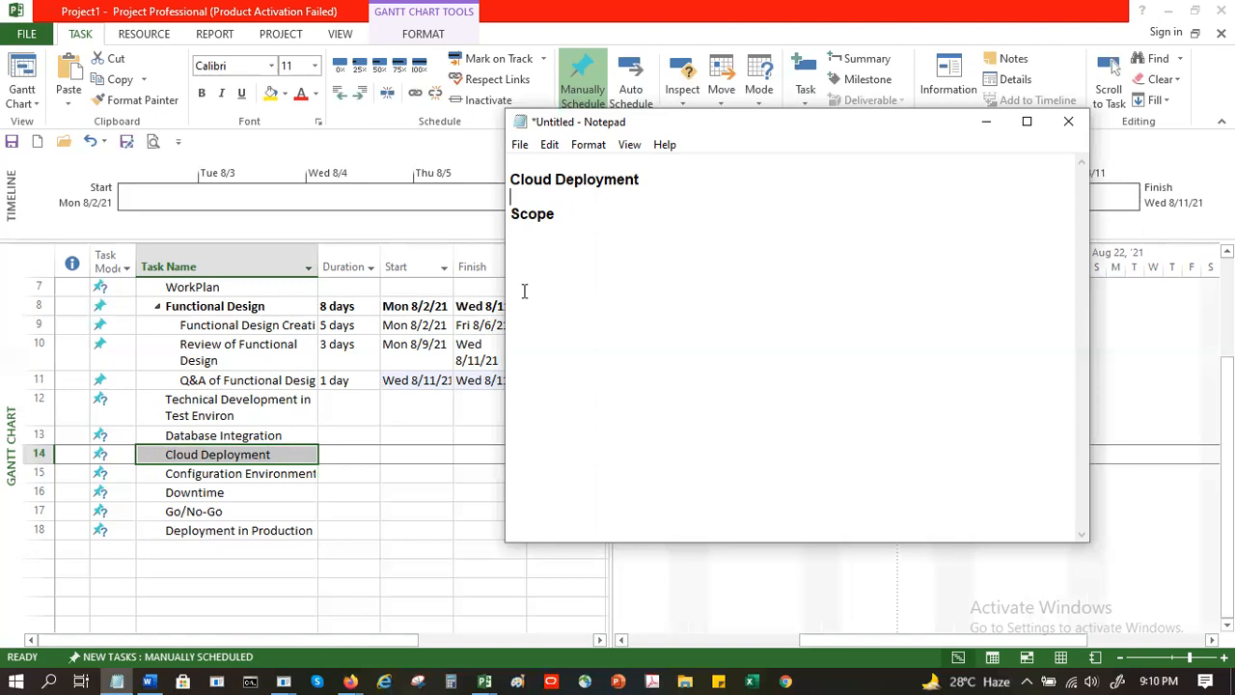
key("Down")
key("Down")
type("Gather req")
left_click(567, 290)
key("Return")
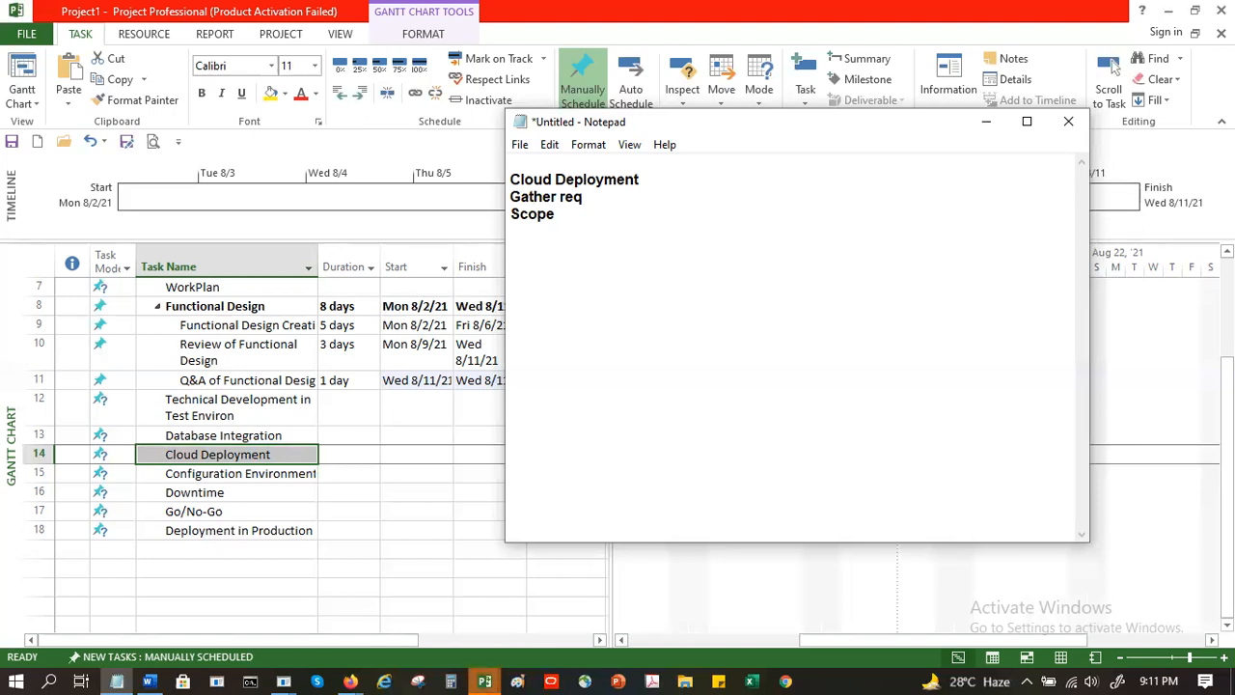
type("Define")
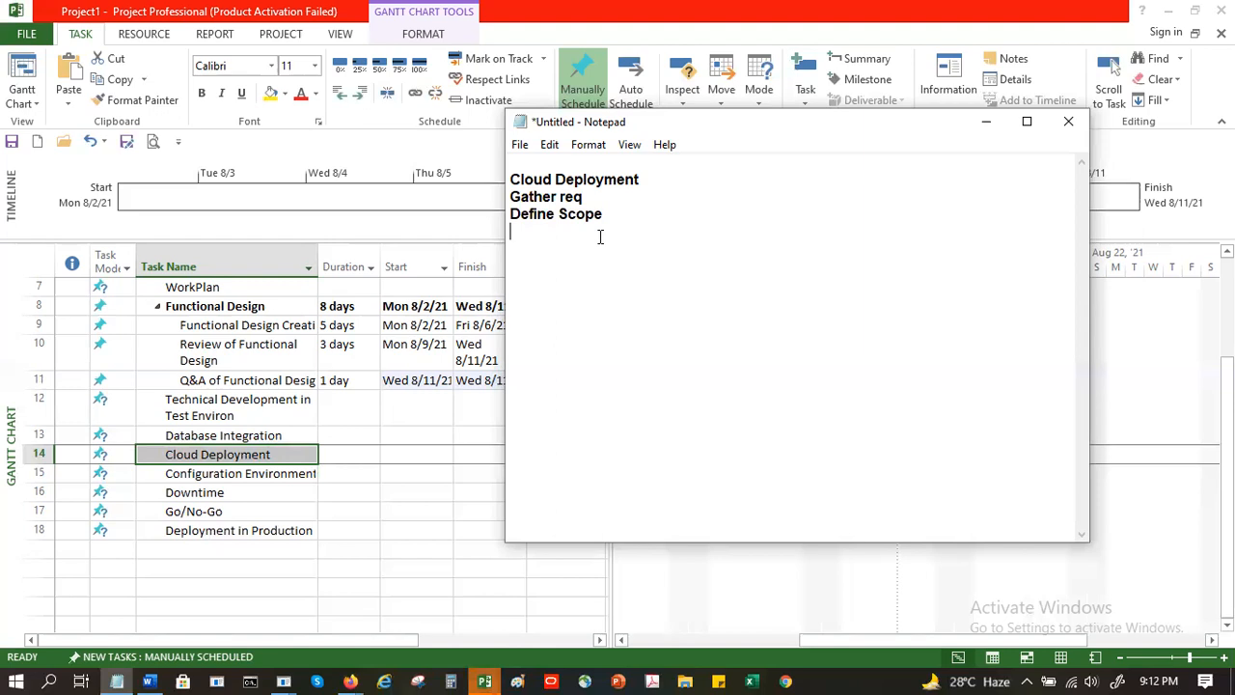
- Add the lines "Create WBS", "Sequential Activity" and "Testing" below Define Scope
type("Create WBS")
key("Return")
type("Sequent")
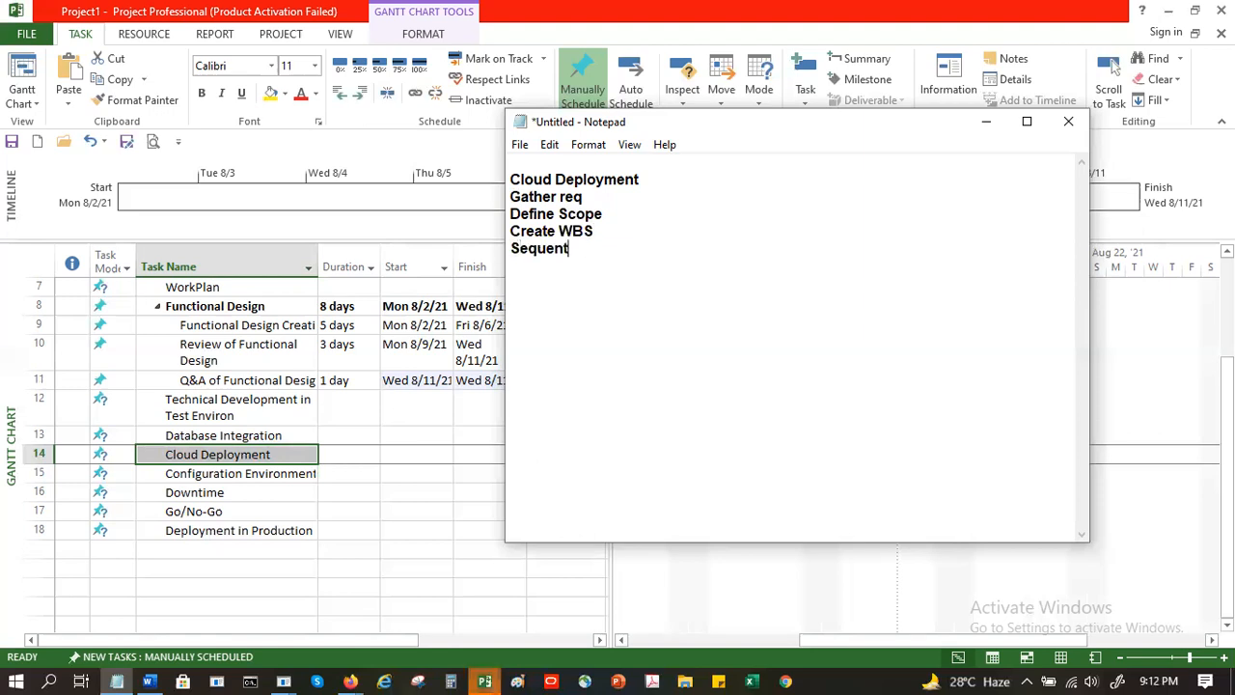
type("il")
key("BackSpace")
type("a")
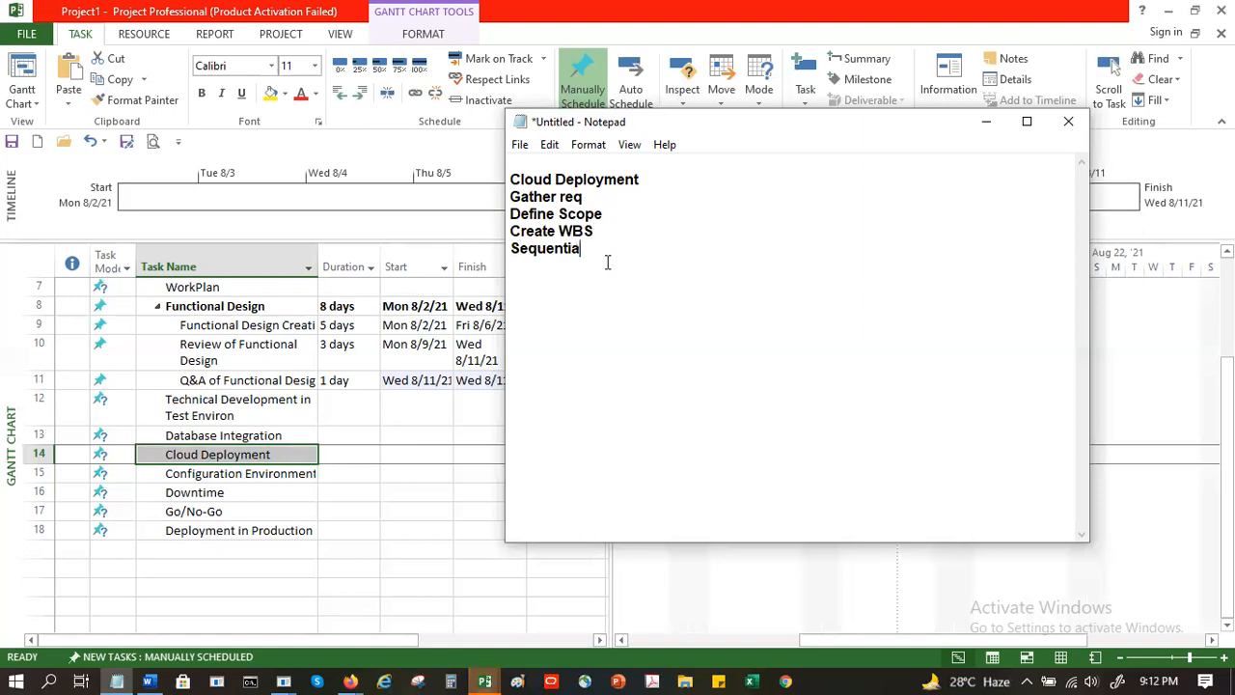
type("l Activ")
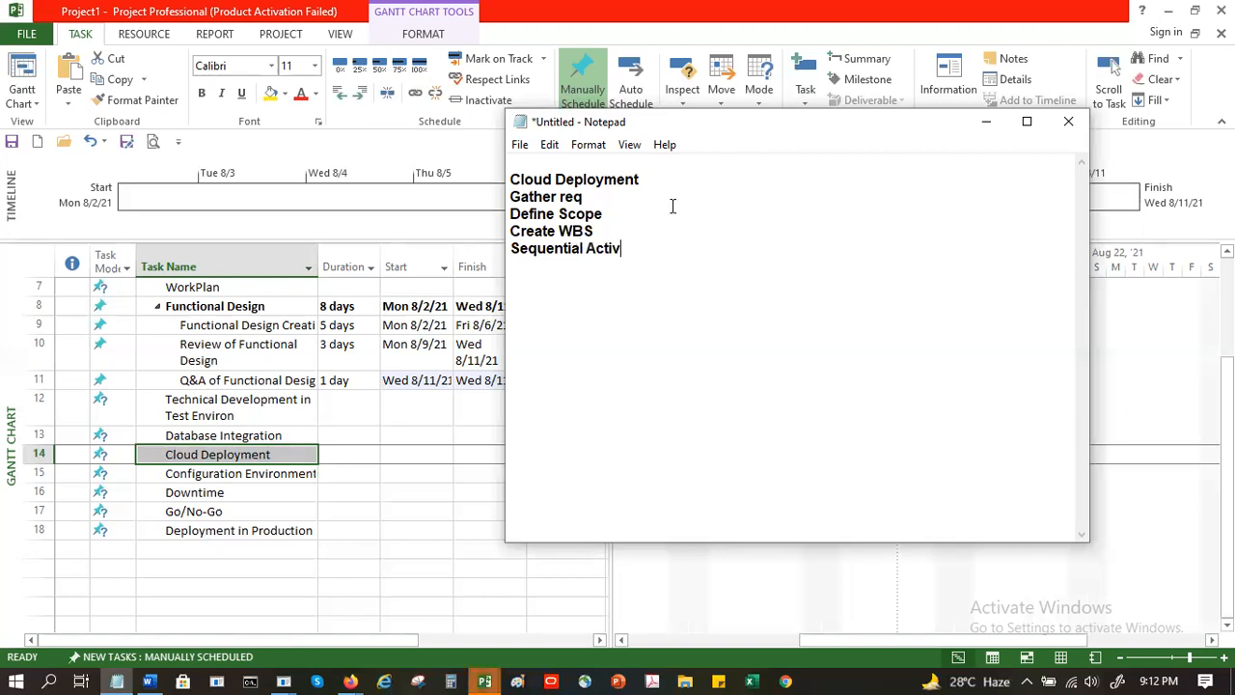
type("ity")
type("Testi")
type("ng")
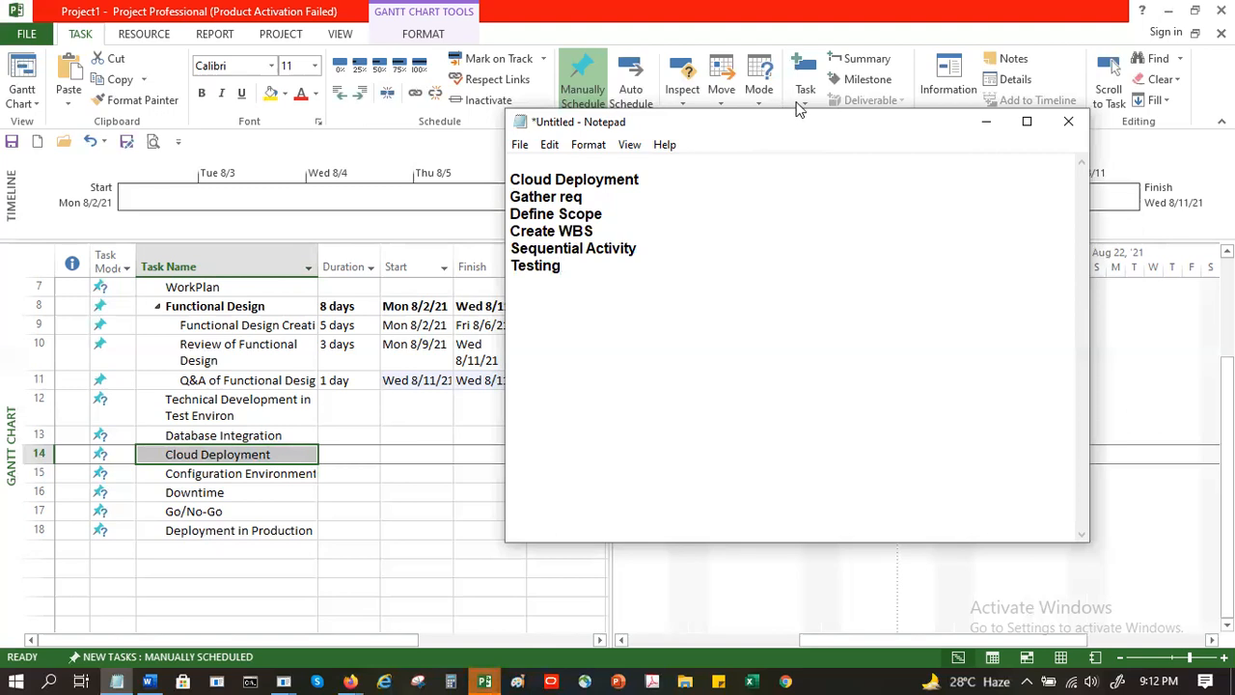
key("Return")
- Return to Microsoft Project and insert nine new blank tasks between Cloud Deployment and Configuration Environment
left_click(40, 475)
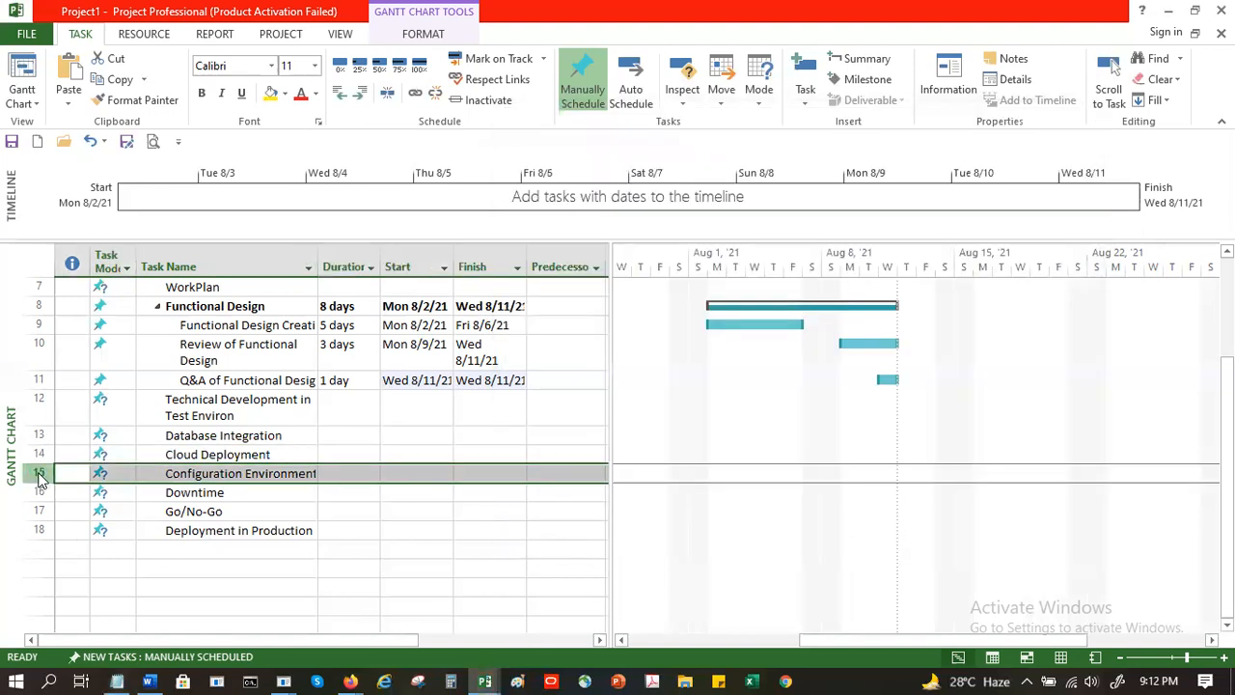
key("alt+F4")
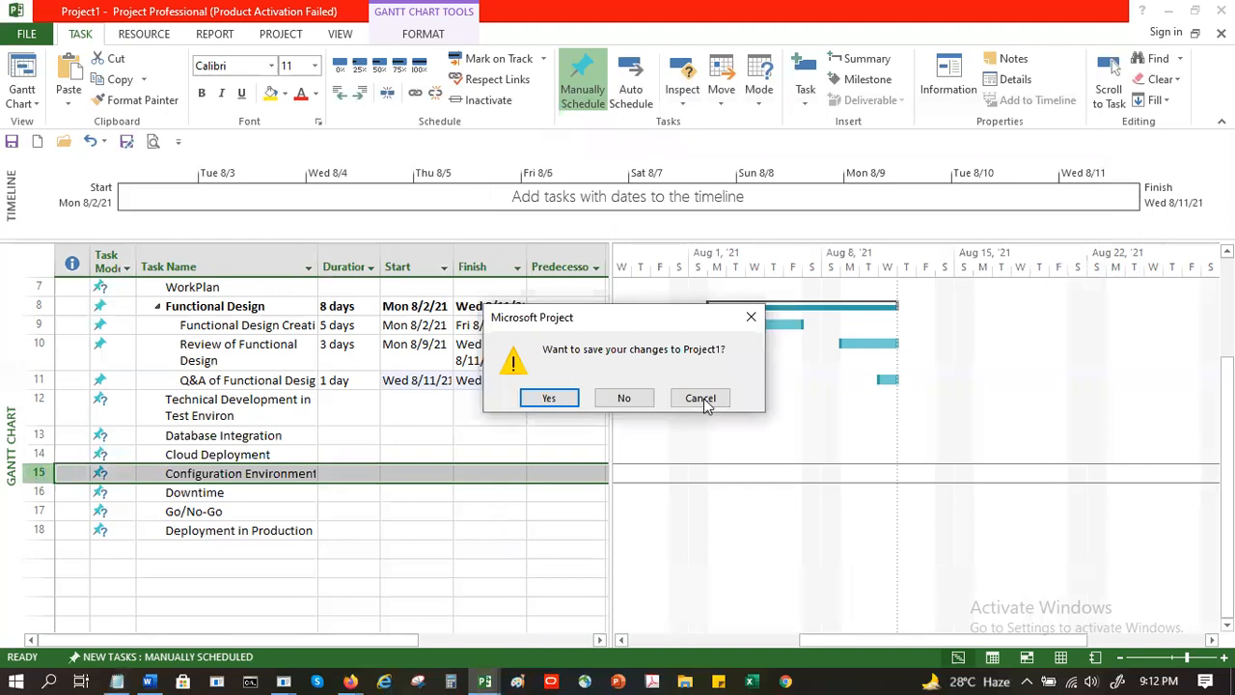
key("Escape")
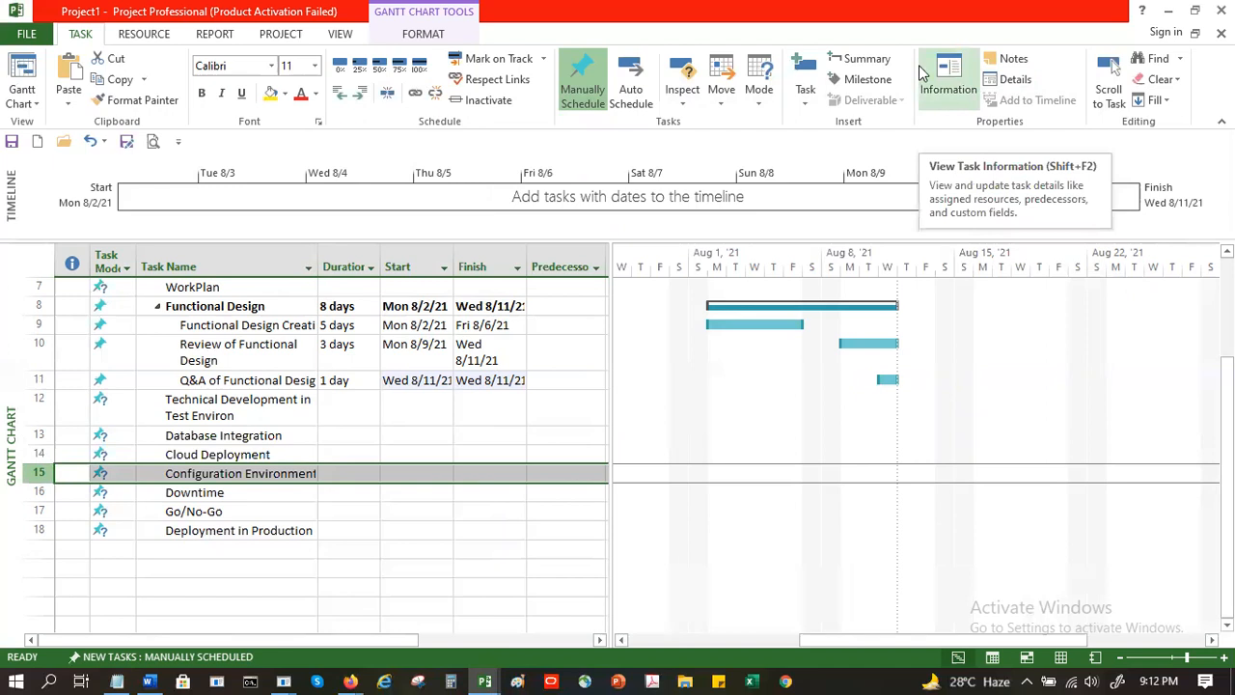
left_click(807, 67)
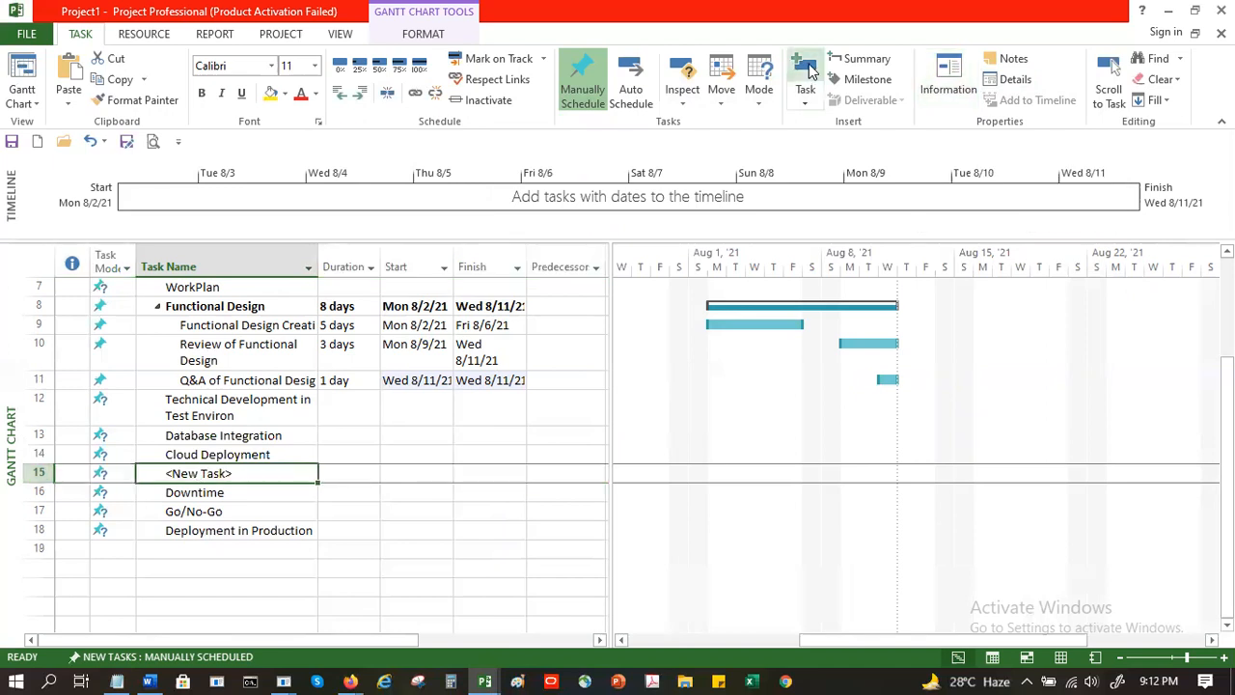
left_click(807, 67)
left_click(807, 67)
left_click(806, 68)
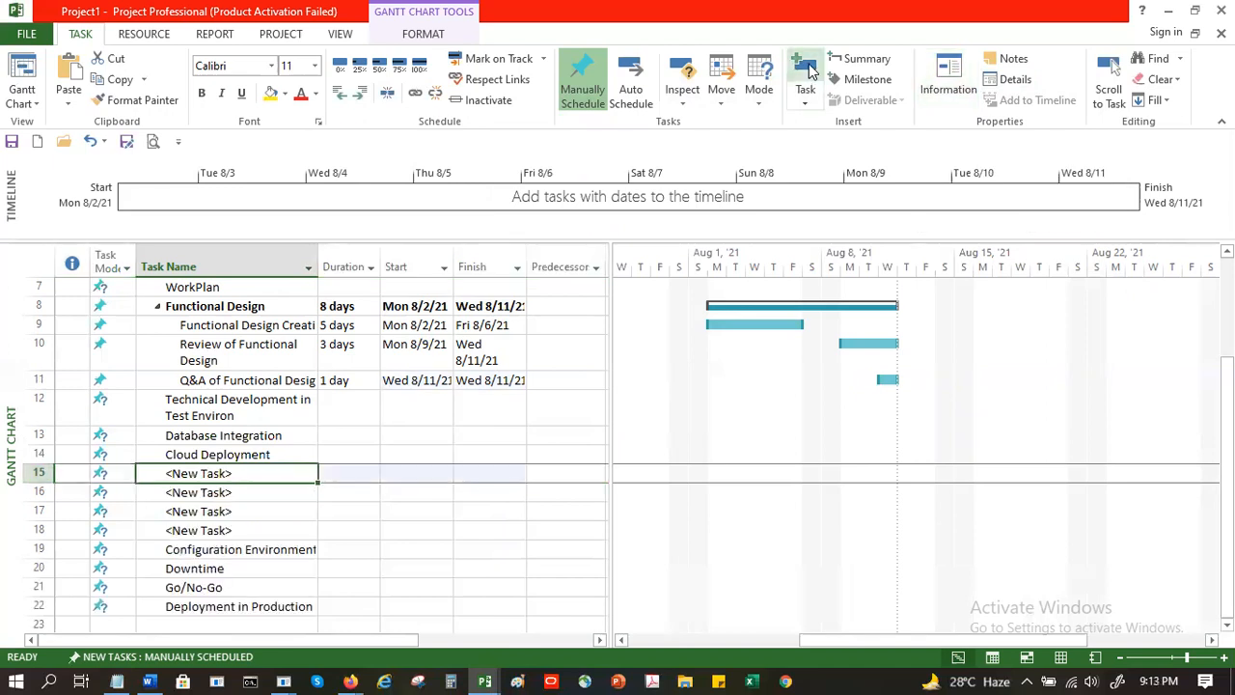
left_click(811, 71)
left_click(810, 71)
left_click(811, 71)
left_click(810, 72)
left_click(811, 72)
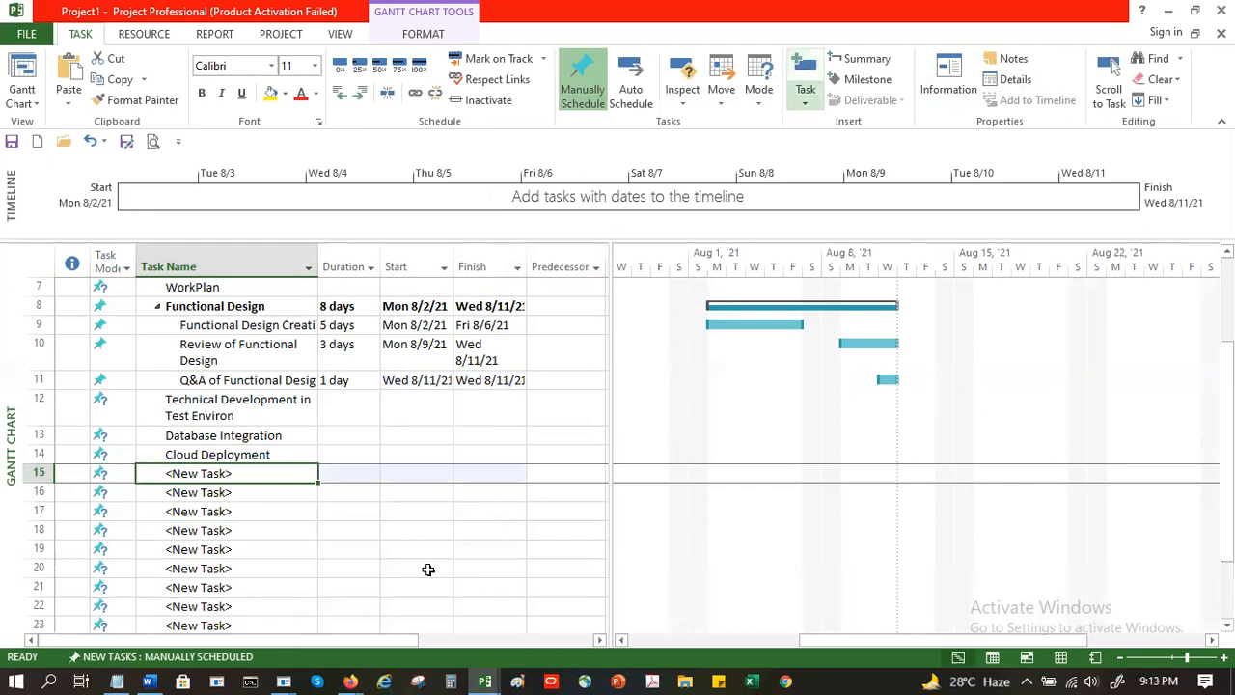
- Switch to Notepad and copy the five lines from "Gather req" through "Testing", keeping them in the note
left_click(125, 674)
key("shift+Up")
key("shift+Up")
key("shift+Up")
key("shift+Up")
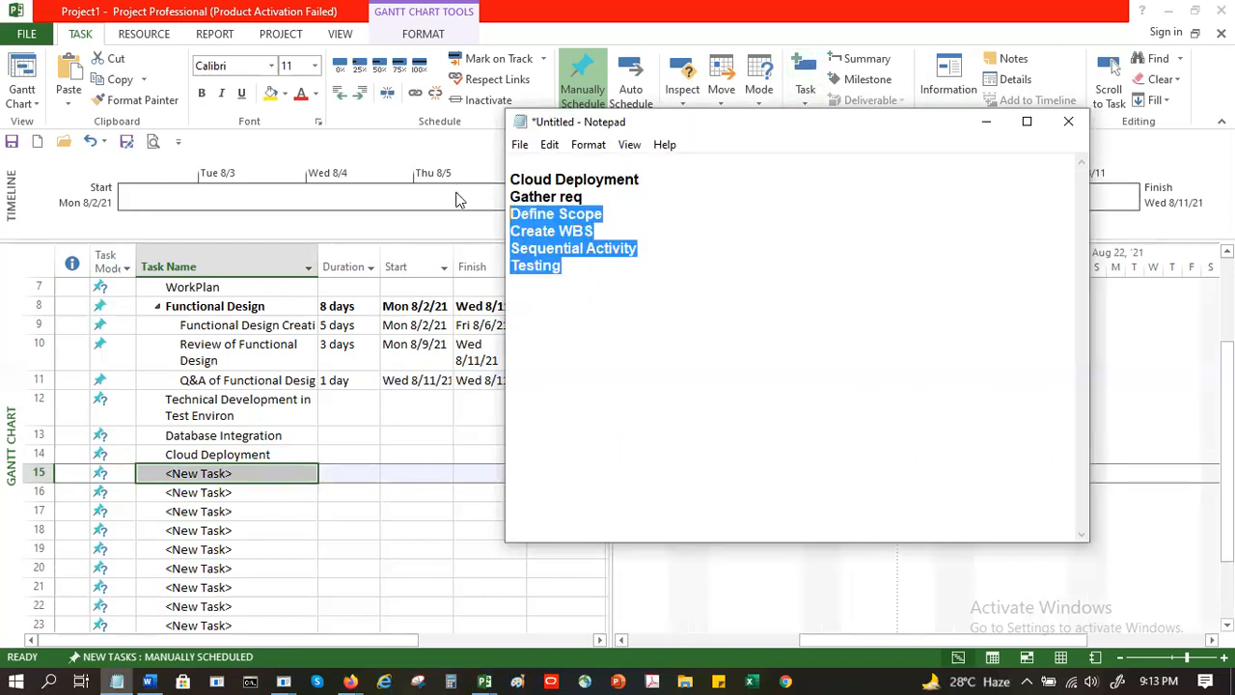
key("shift+Up")
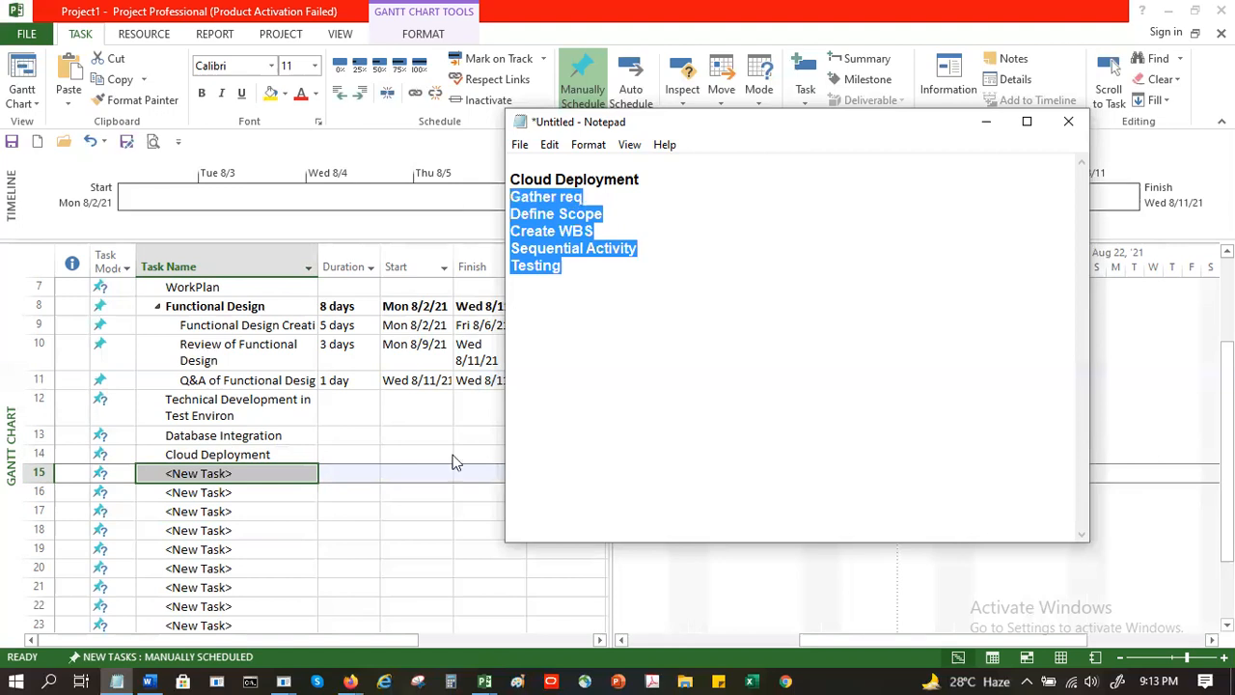
key("ctrl+x")
key("ctrl+v")
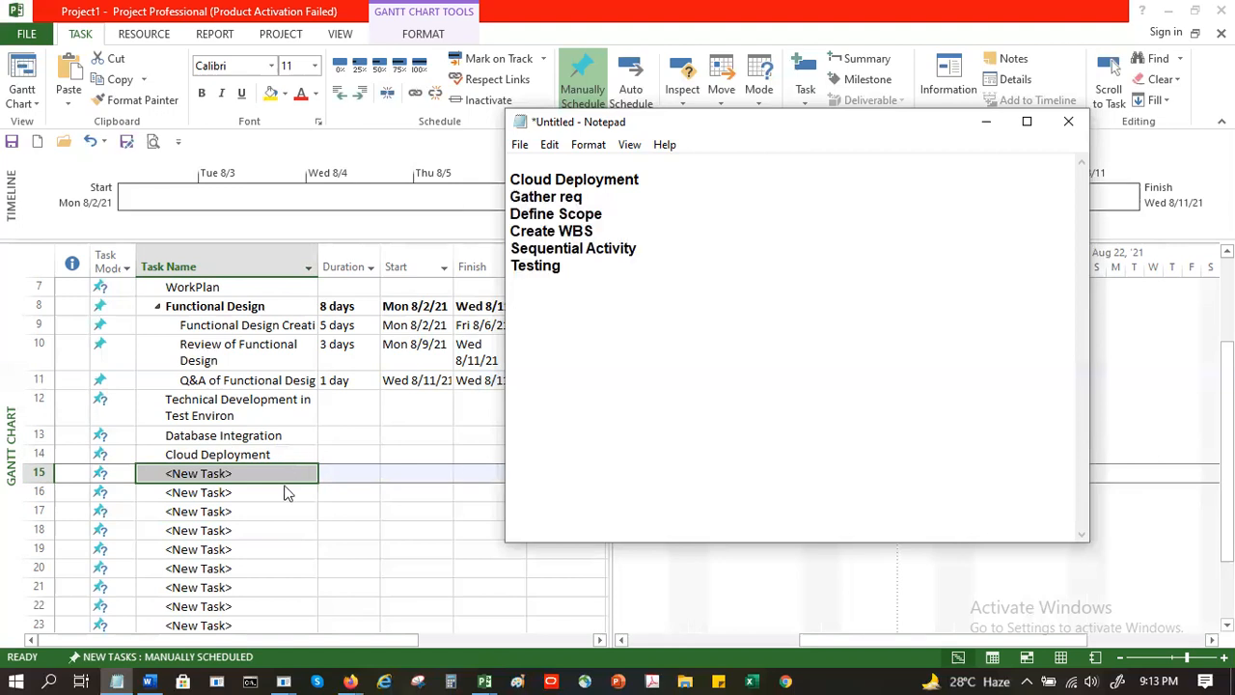
- Return to Microsoft Project and paste the five copied lines as task names starting at the first blank task below Cloud Deployment
left_click(275, 471)
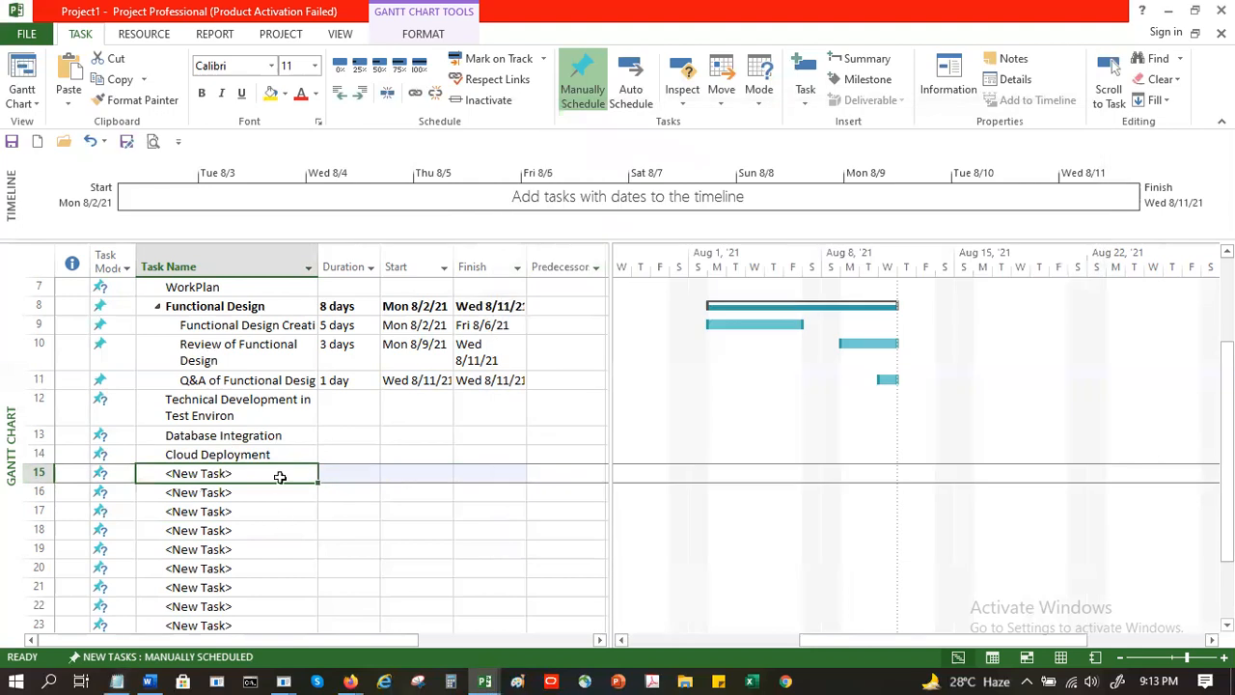
key("Down")
key("Down")
left_click(285, 478)
key("ctrl+v")
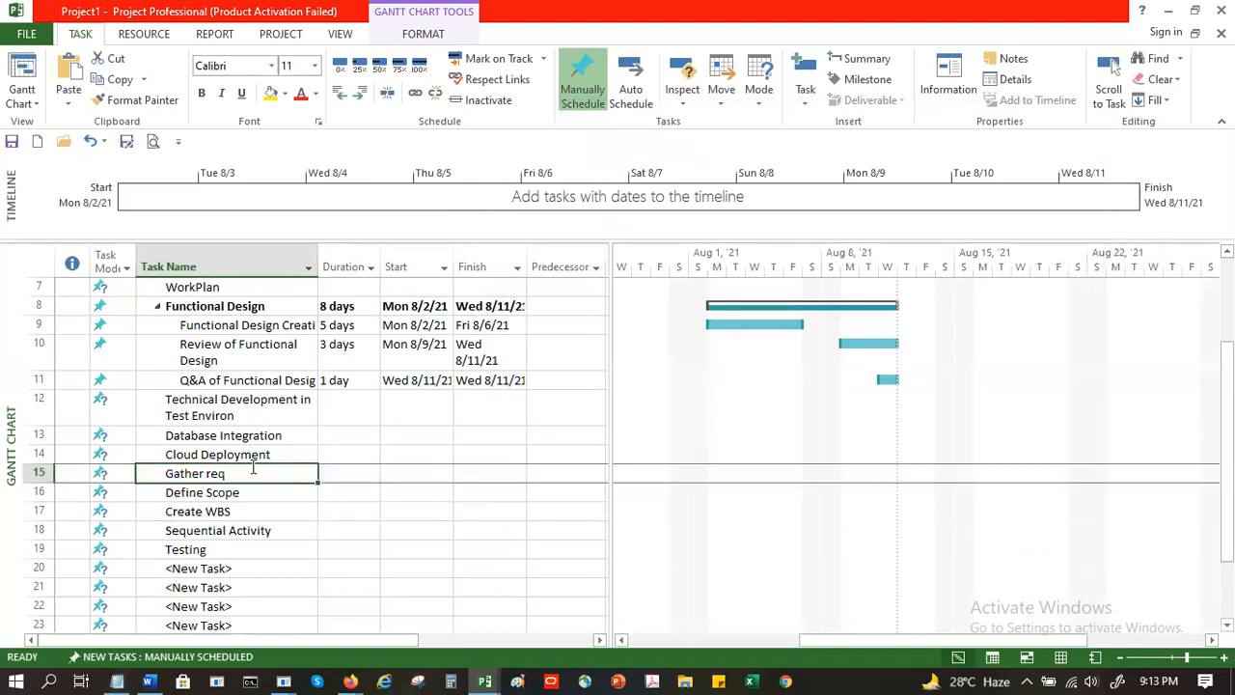
- Indent the tasks from Gather req through Testing as subtasks of Cloud Deployment
left_click(266, 533, "shift")
key("shift+Down")
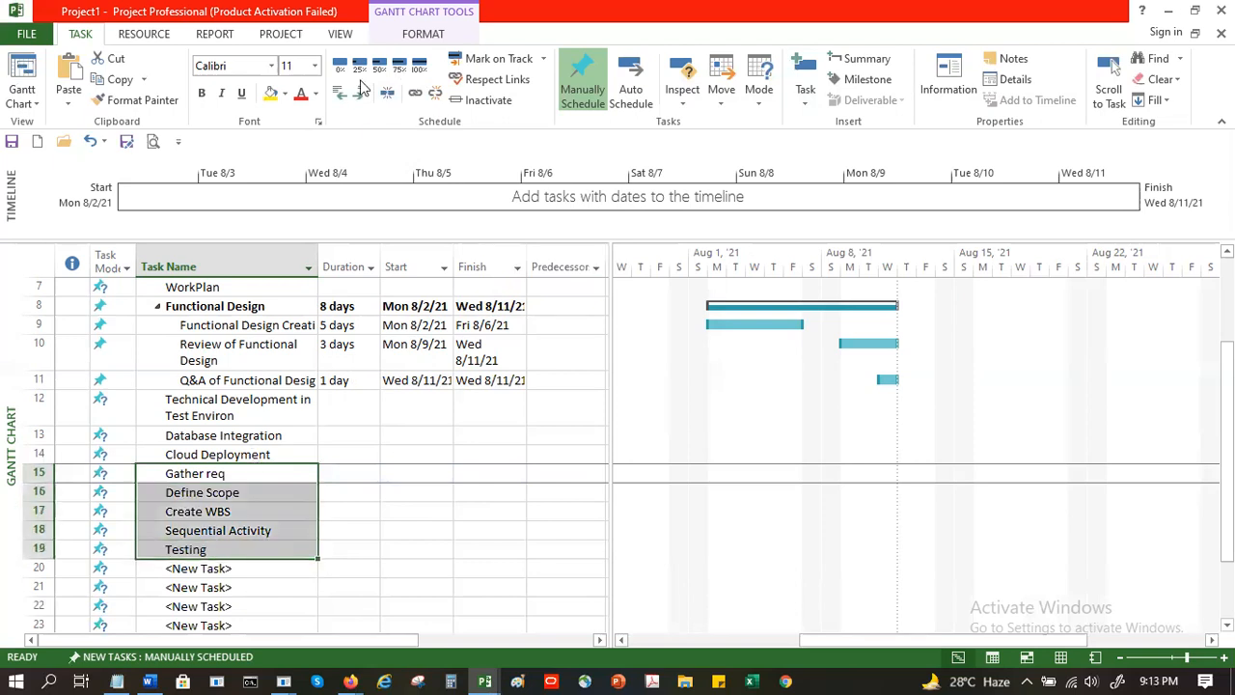
left_click(361, 94)
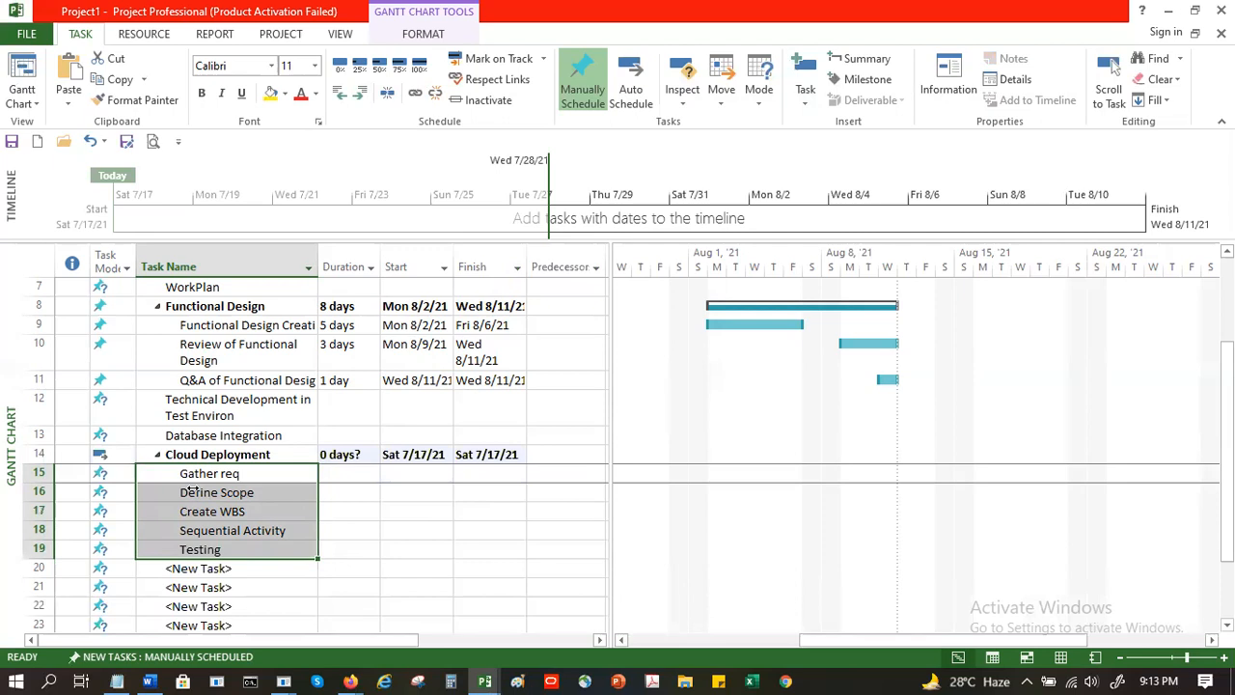
- Outdent the Create WBS task by one level, to the same level as Cloud Deployment
scroll(193, 492, "down", 1)
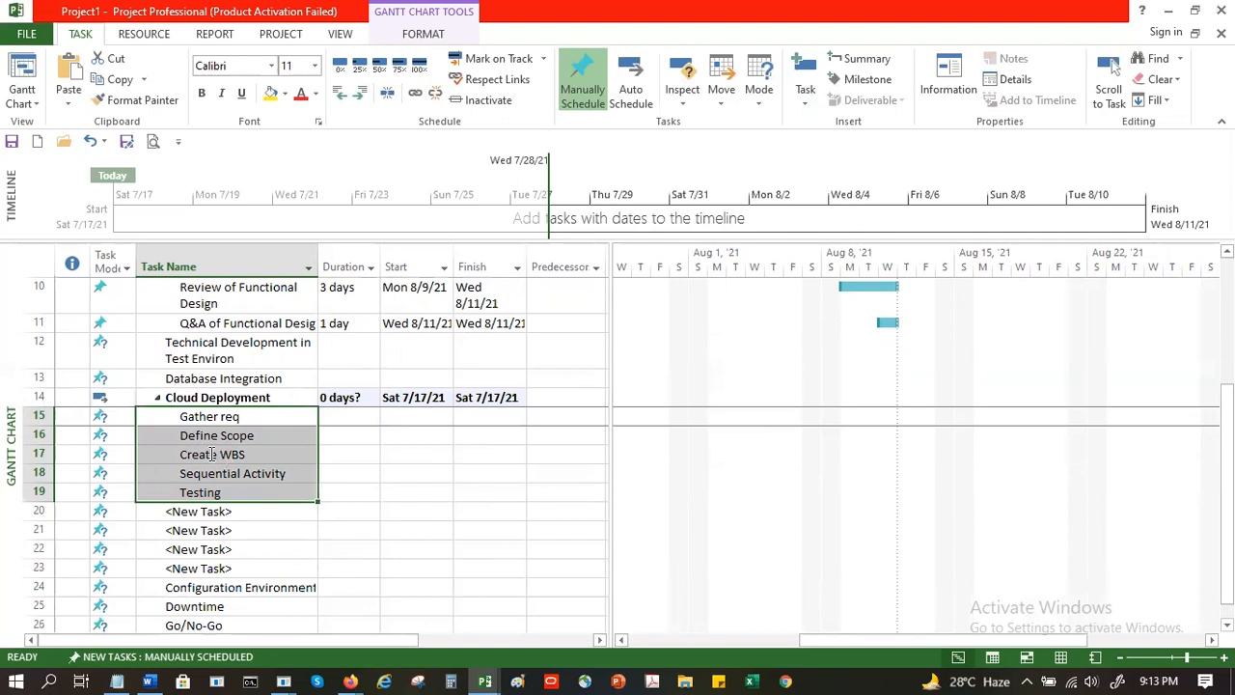
left_click(211, 456)
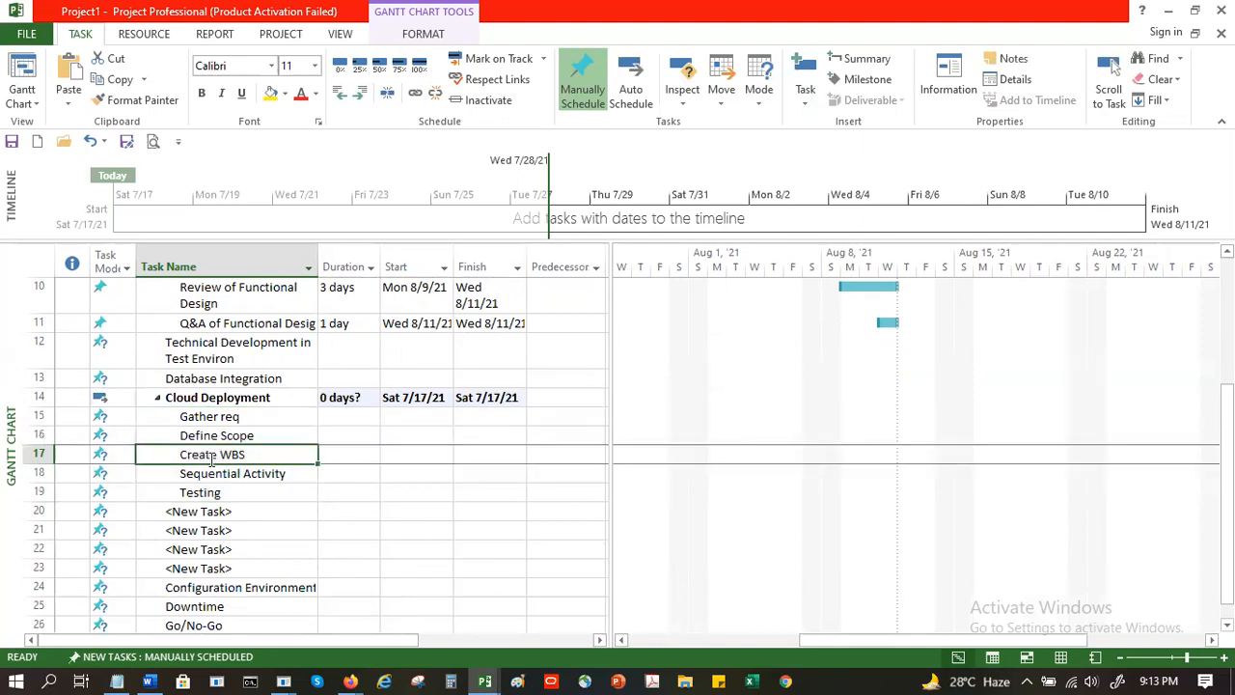
left_click(341, 99)
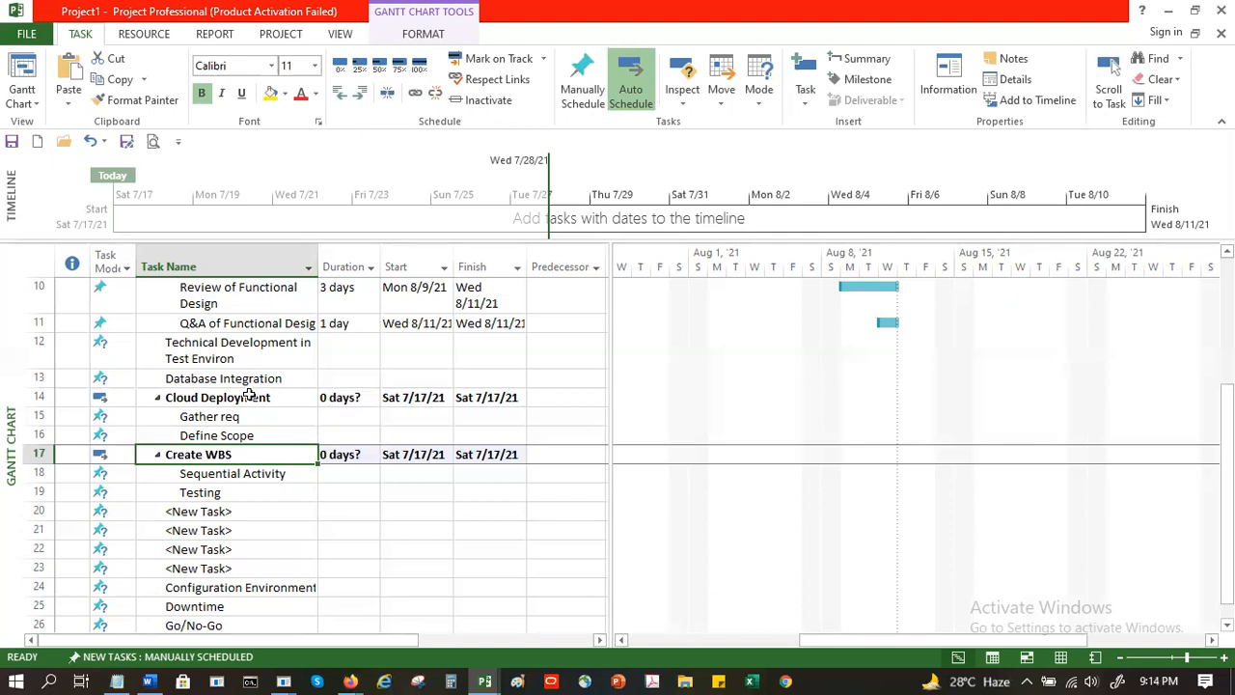
- Outdent the Testing task by one level, to the same level as Create WBS
left_click(246, 494)
left_click(248, 512)
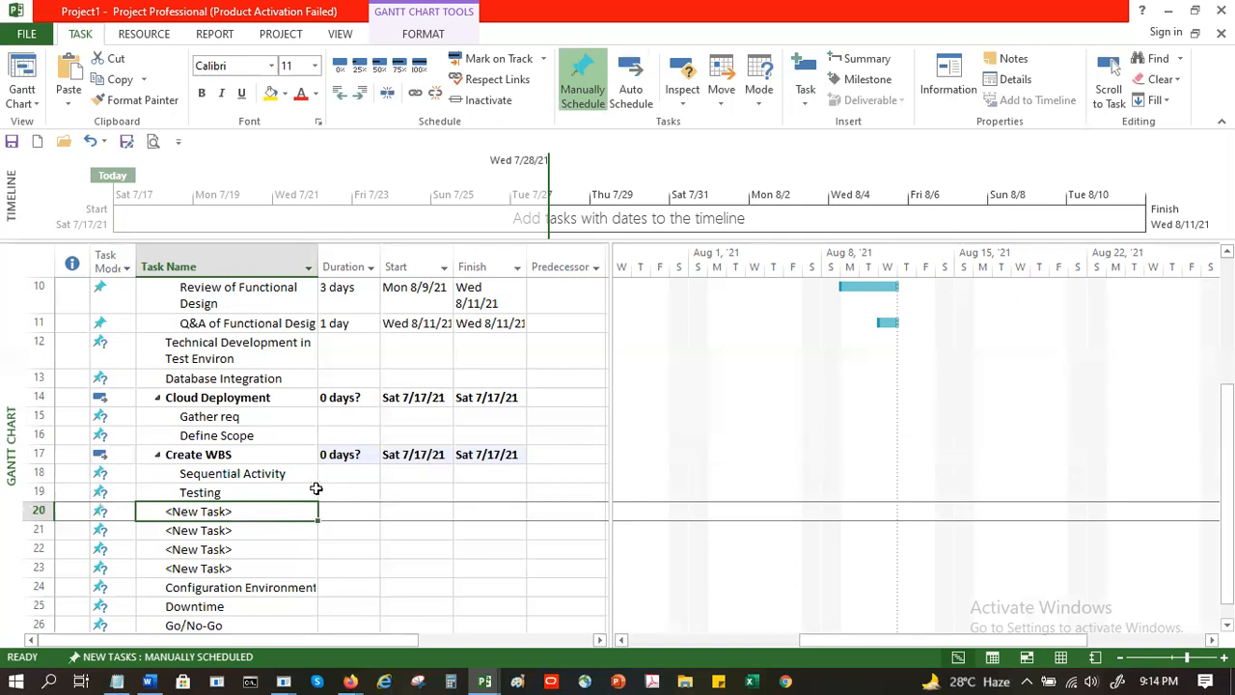
left_click_drag(231, 494, 238, 569)
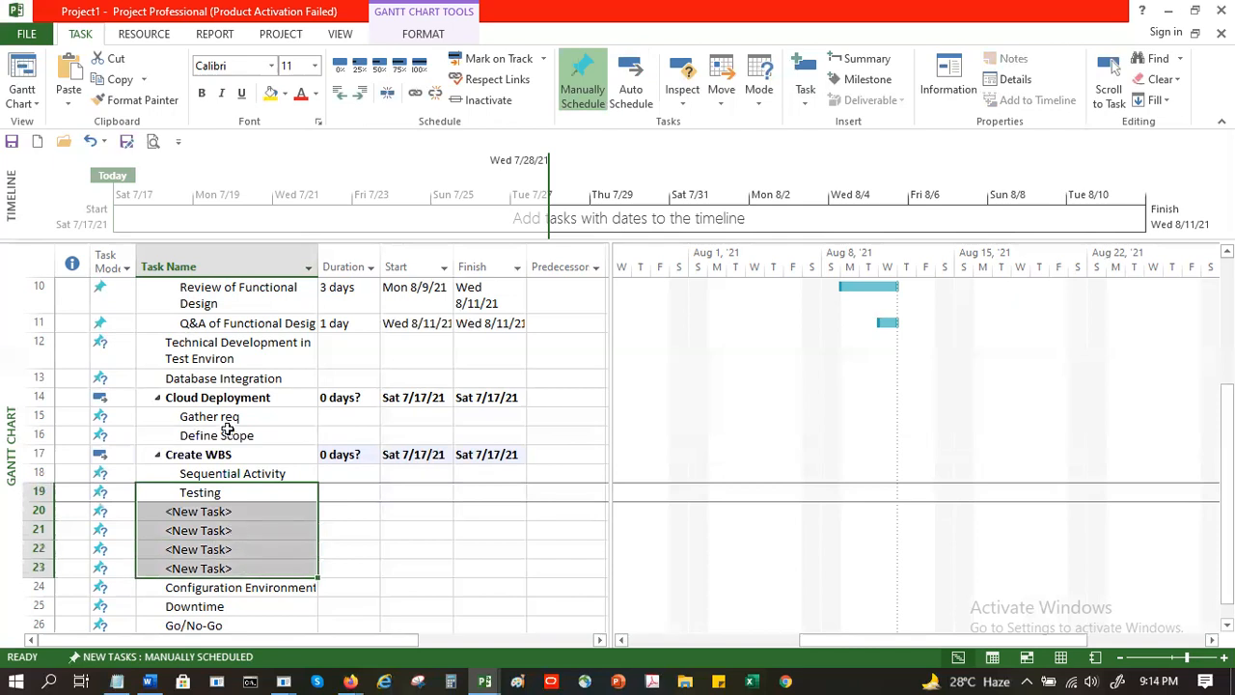
left_click(227, 492)
scroll(246, 434, "up", 3)
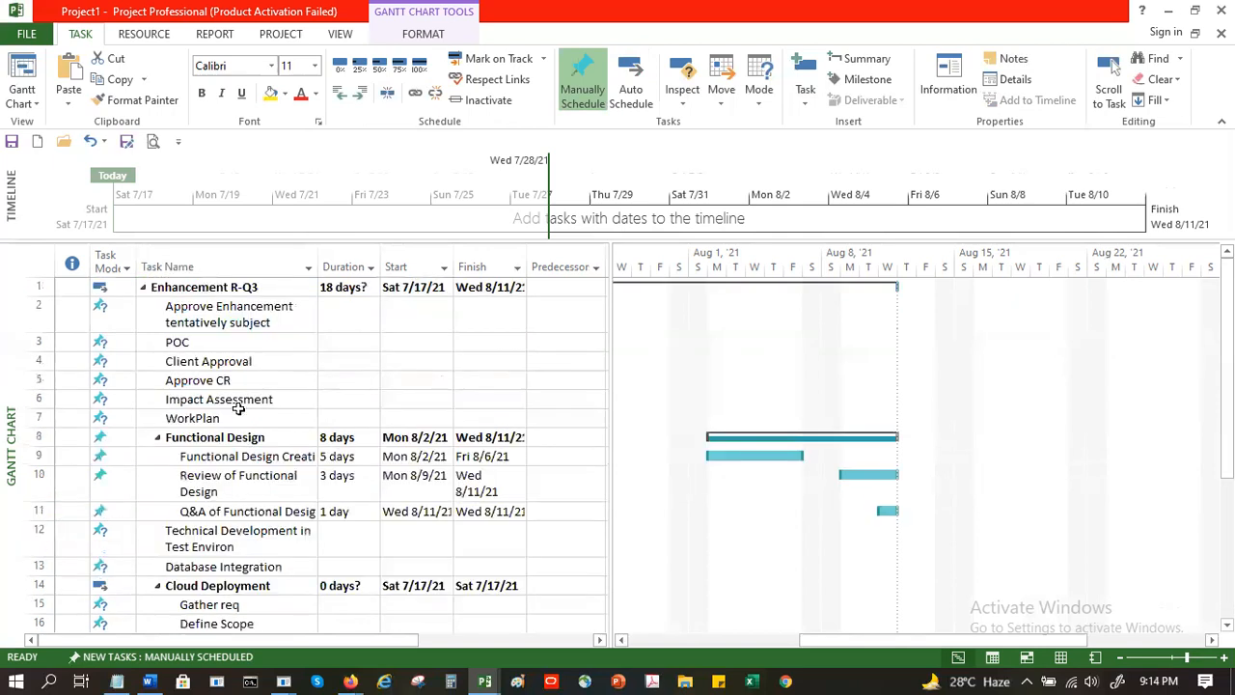
scroll(238, 453, "down", 3)
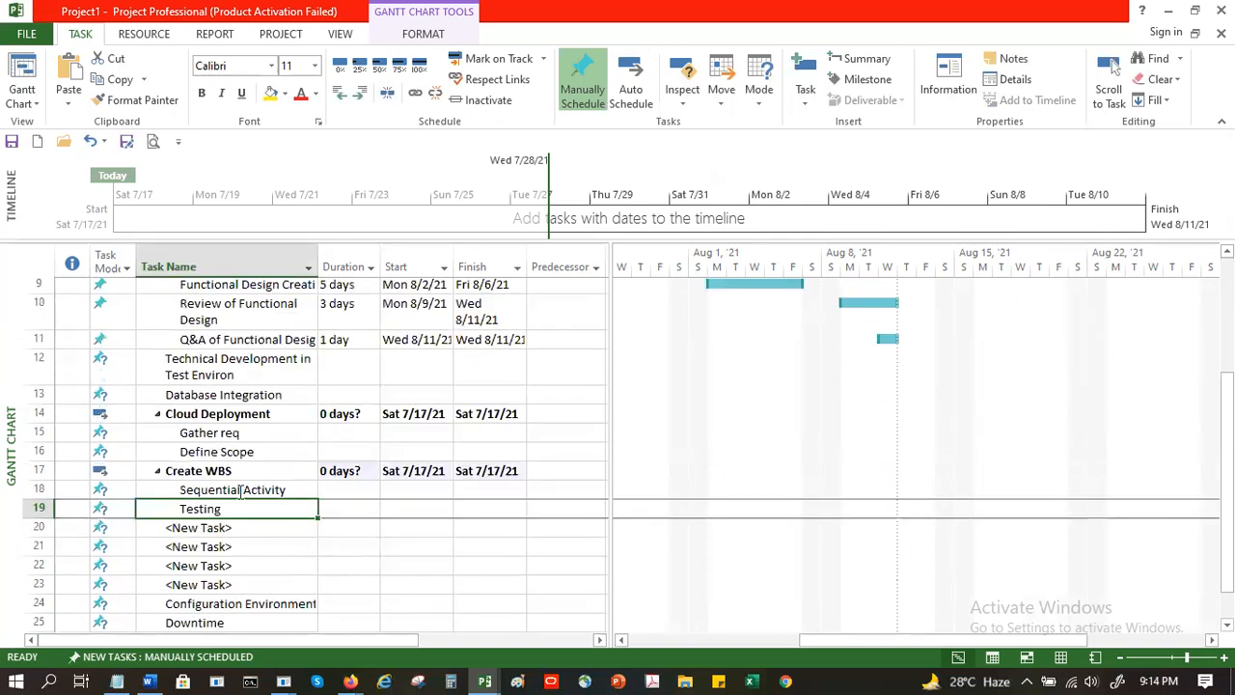
scroll(240, 492, "down", 1)
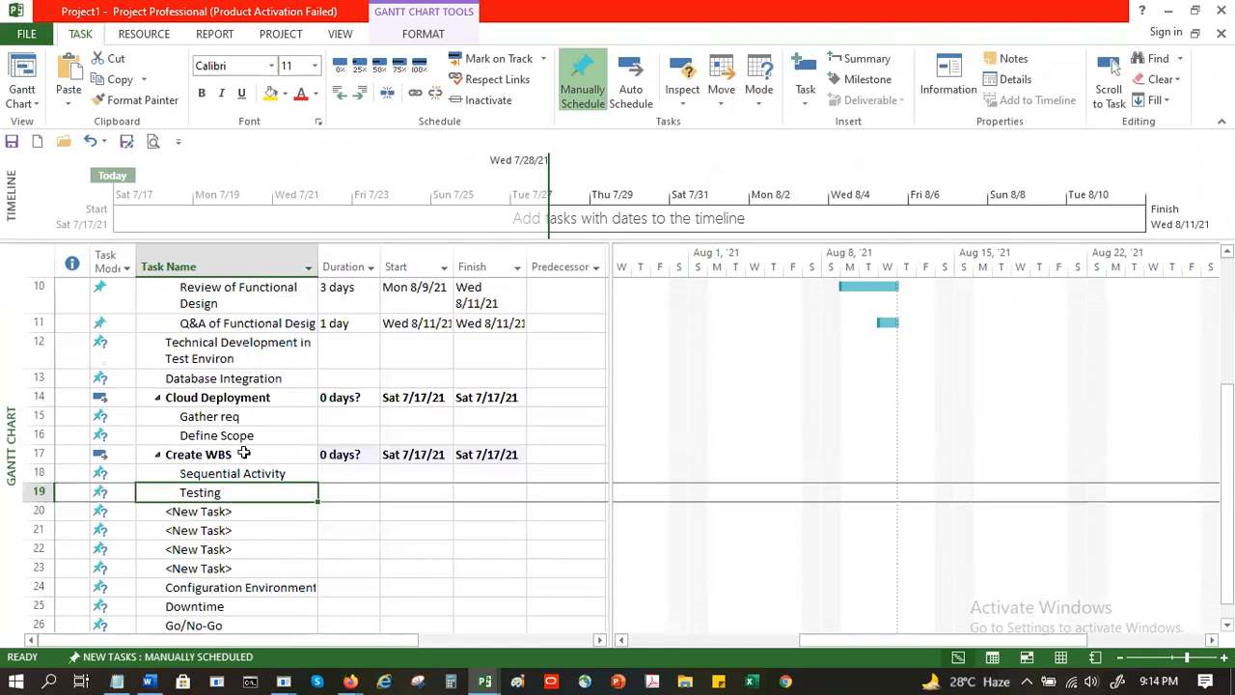
left_click(339, 100)
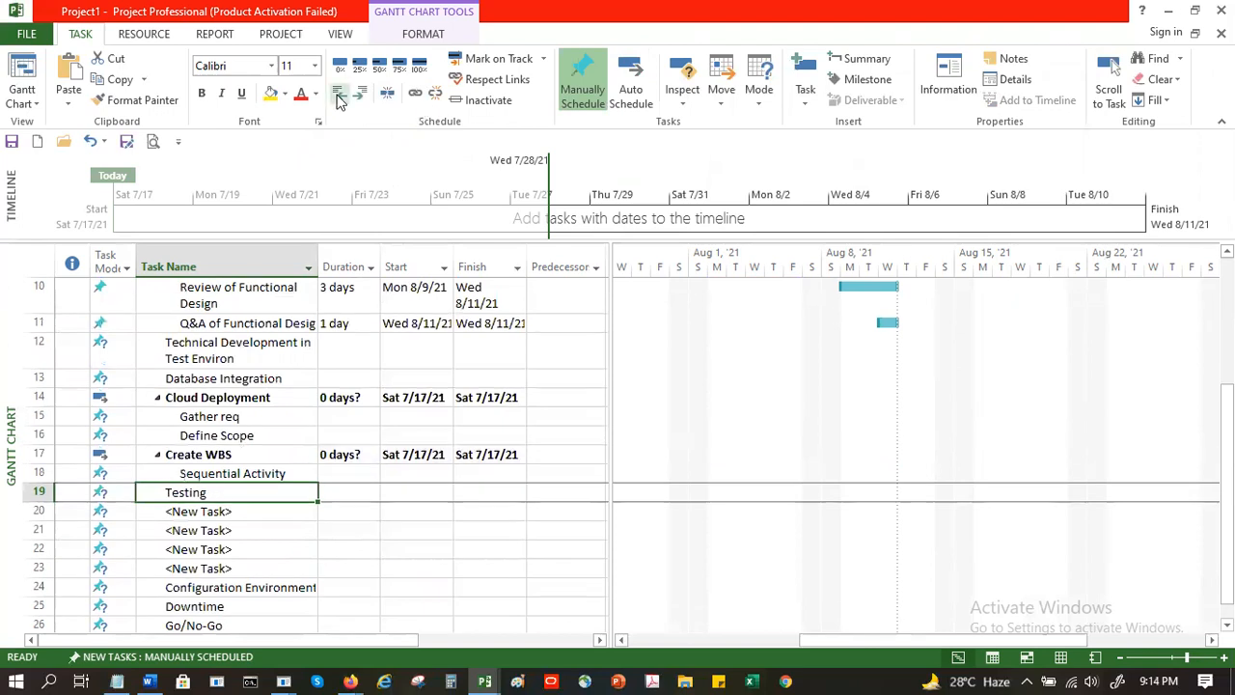
left_click(219, 511)
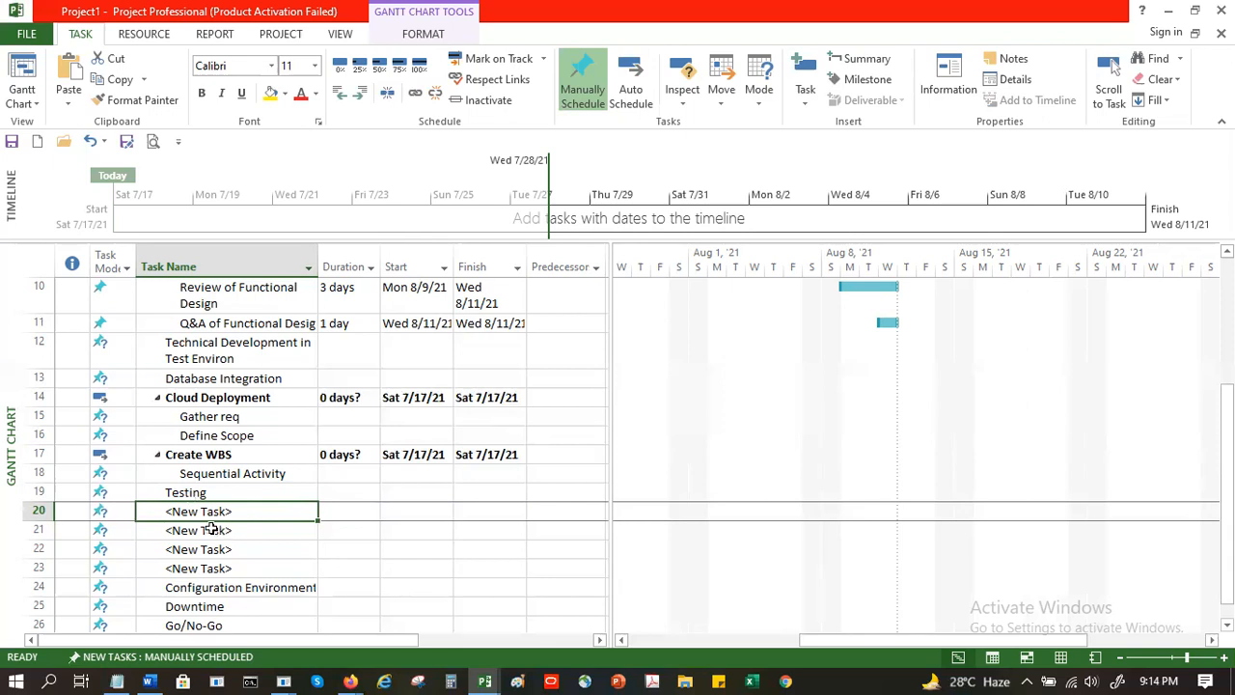
type("/")
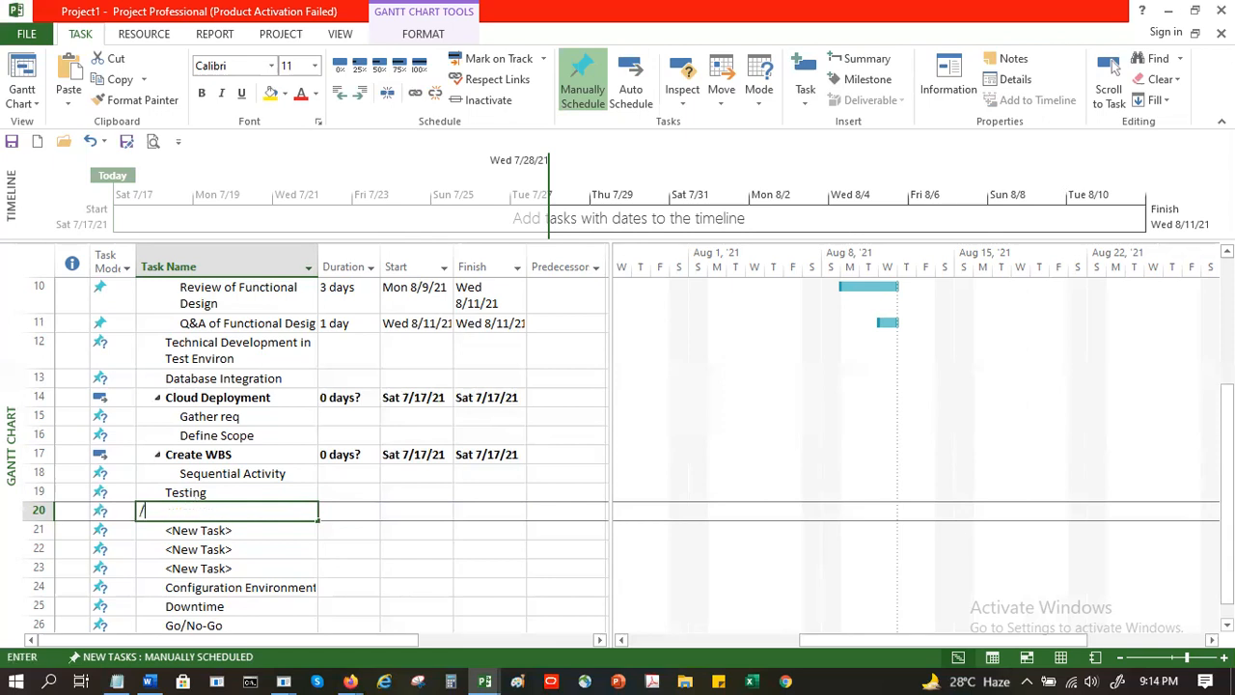
type("////////")
key("BackSpace")
key("BackSpace")
key("BackSpace")
key("BackSpace")
key("BackSpace")
key("BackSpace")
key("BackSpace")
key("BackSpace")
key("BackSpace")
type("/u")
key("BackSpace")
key("BackSpace")
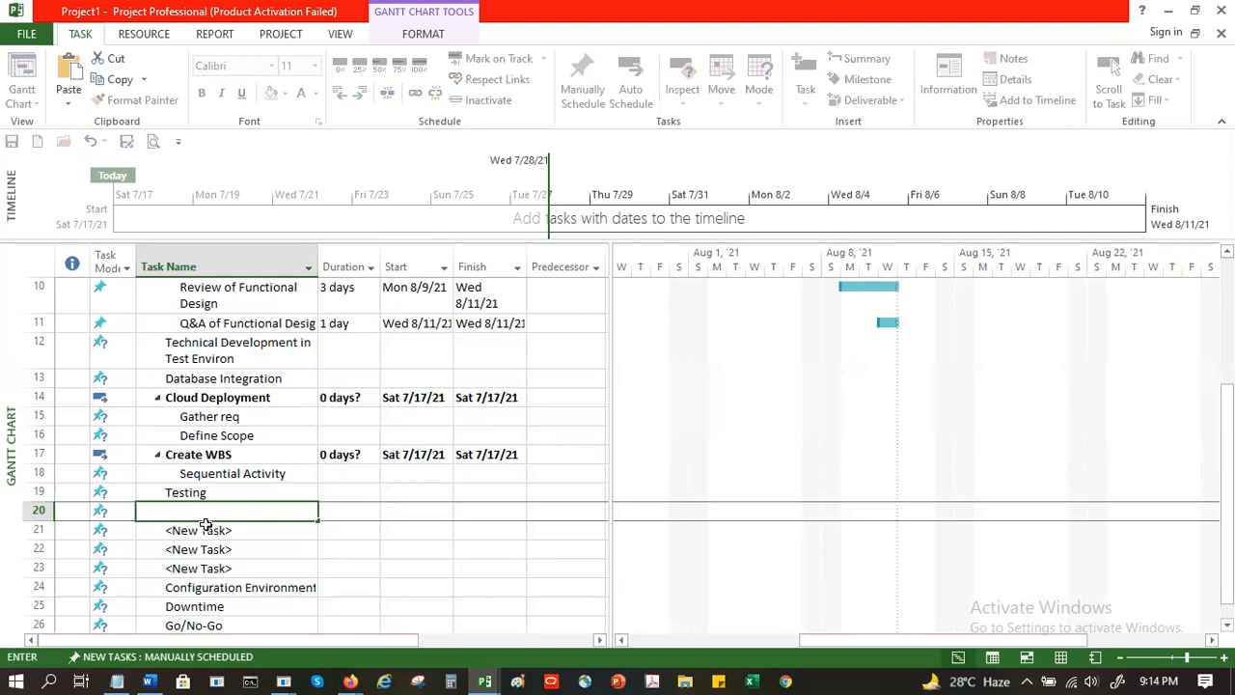
- Name the first blank task below Testing "Identify Testing Scenarios"
key("ctrl+v")
key("shift+Home")
type("Itd")
key("BackSpace")
key("BackSpace")
type("dentify Testing Scenra")
key("BackSpace")
key("BackSpace")
type("arios")
key("Return")
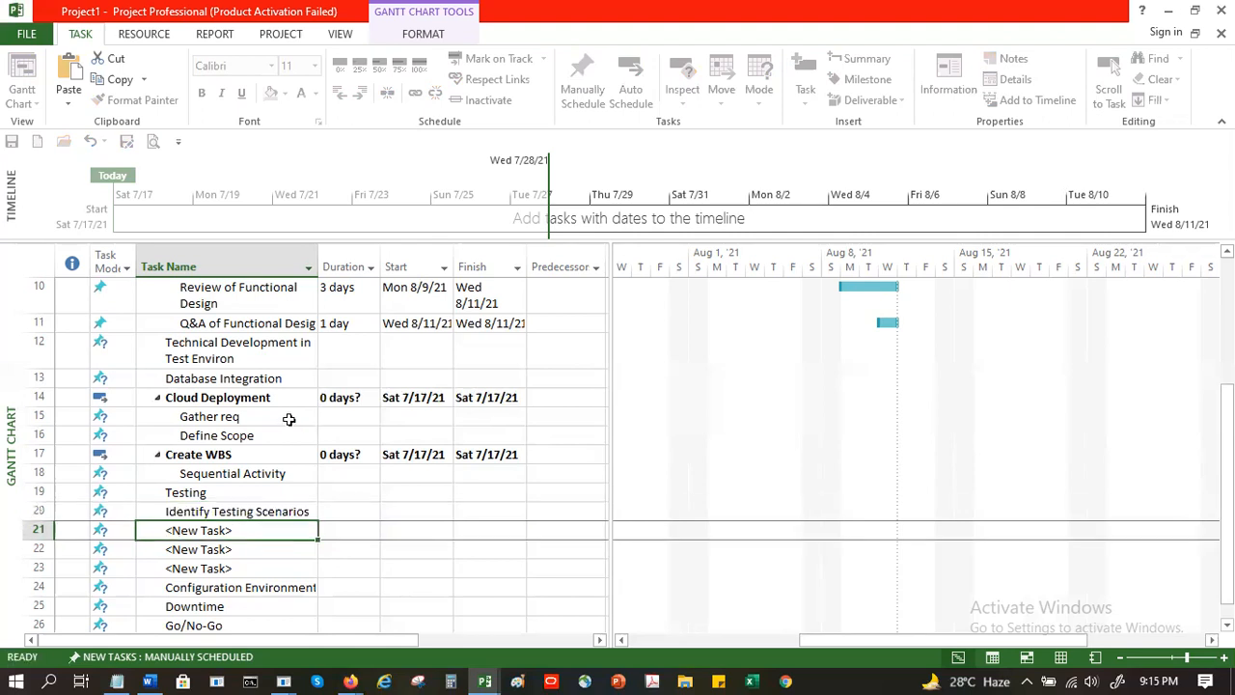
- Name the blank task below Identify Testing Scenarios "Create Test Scripts"
type("Create")
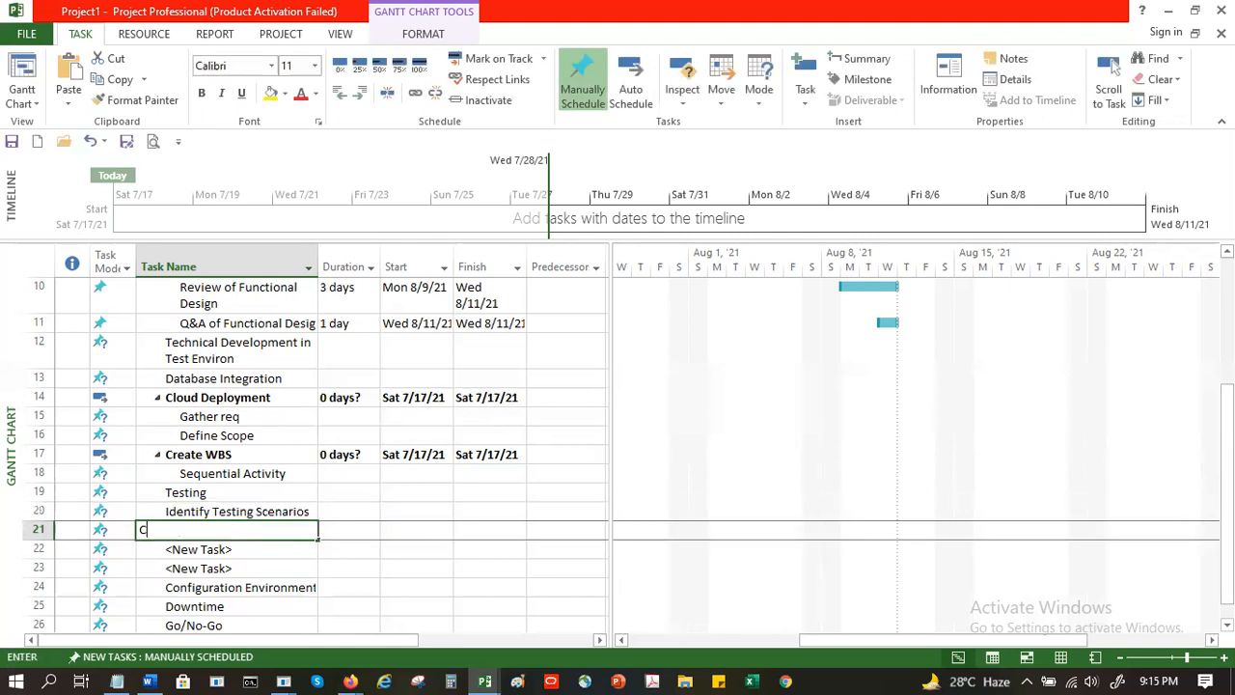
key("BackSpace")
type("Test ")
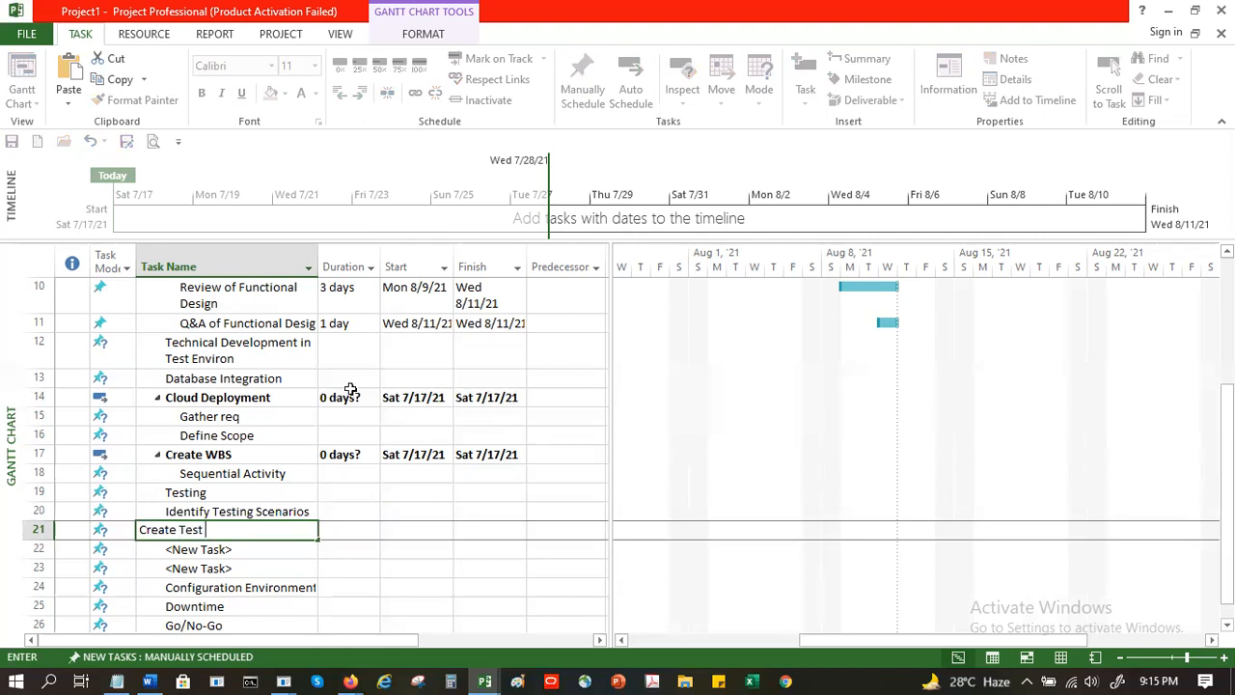
type("Scripts")
key("Return")
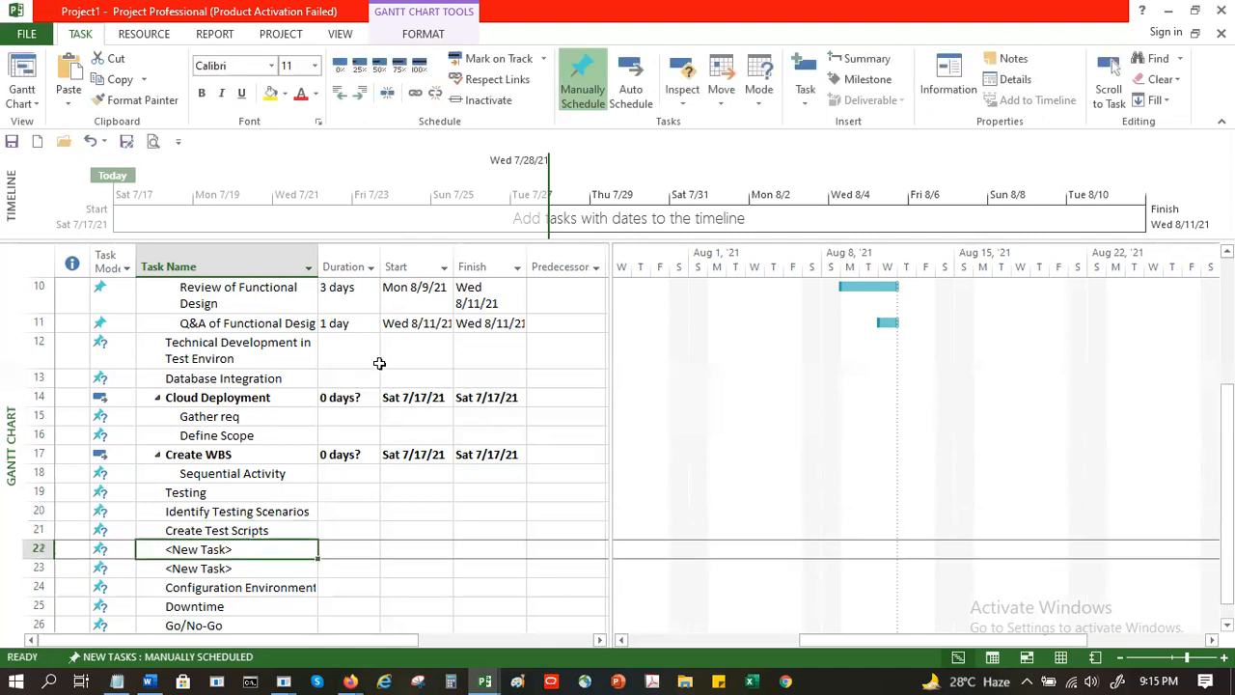
- Name the two remaining blank tasks "Develop Selenium Scripts" and "Execute Testing"
type("Develop Selenium Scr")
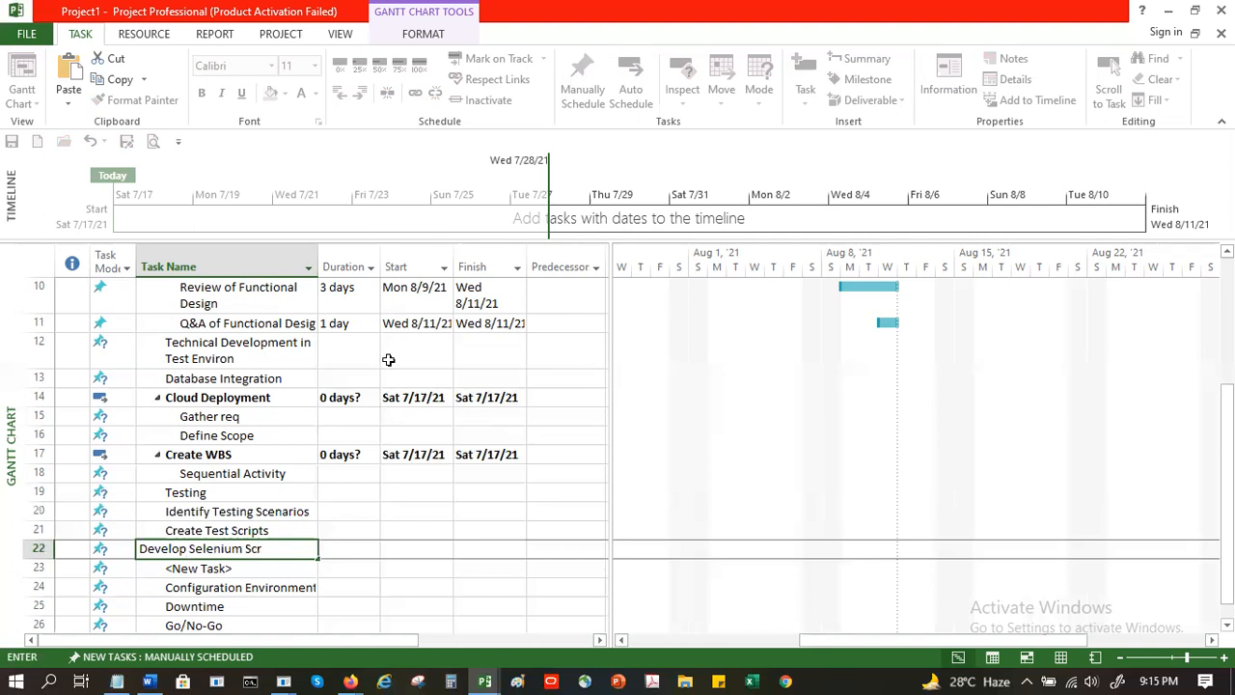
type("ipts")
key("Return")
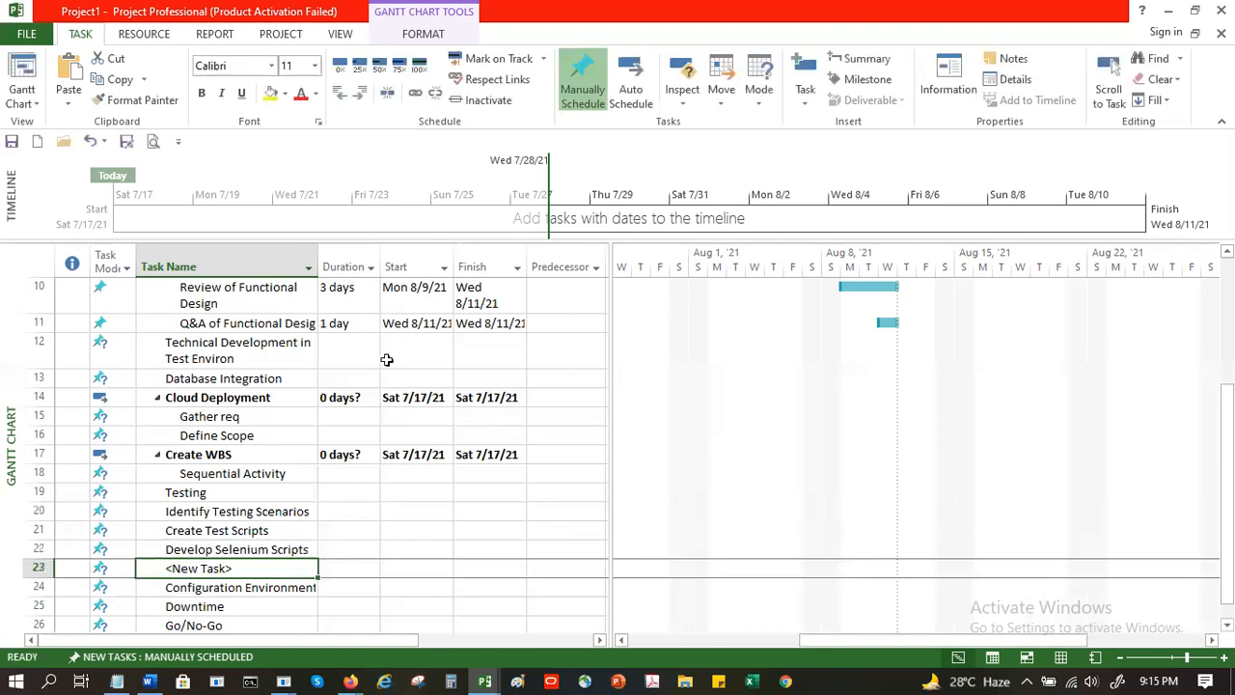
type("Execut")
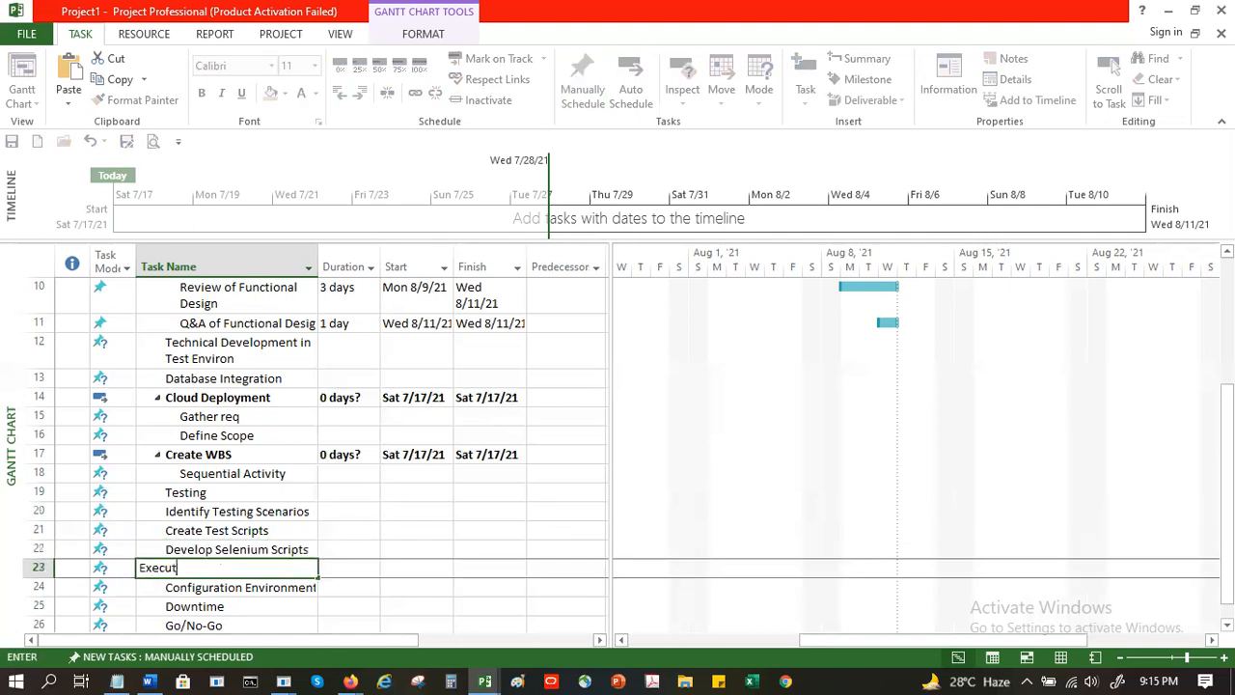
type("ie Testing")
key("Return")
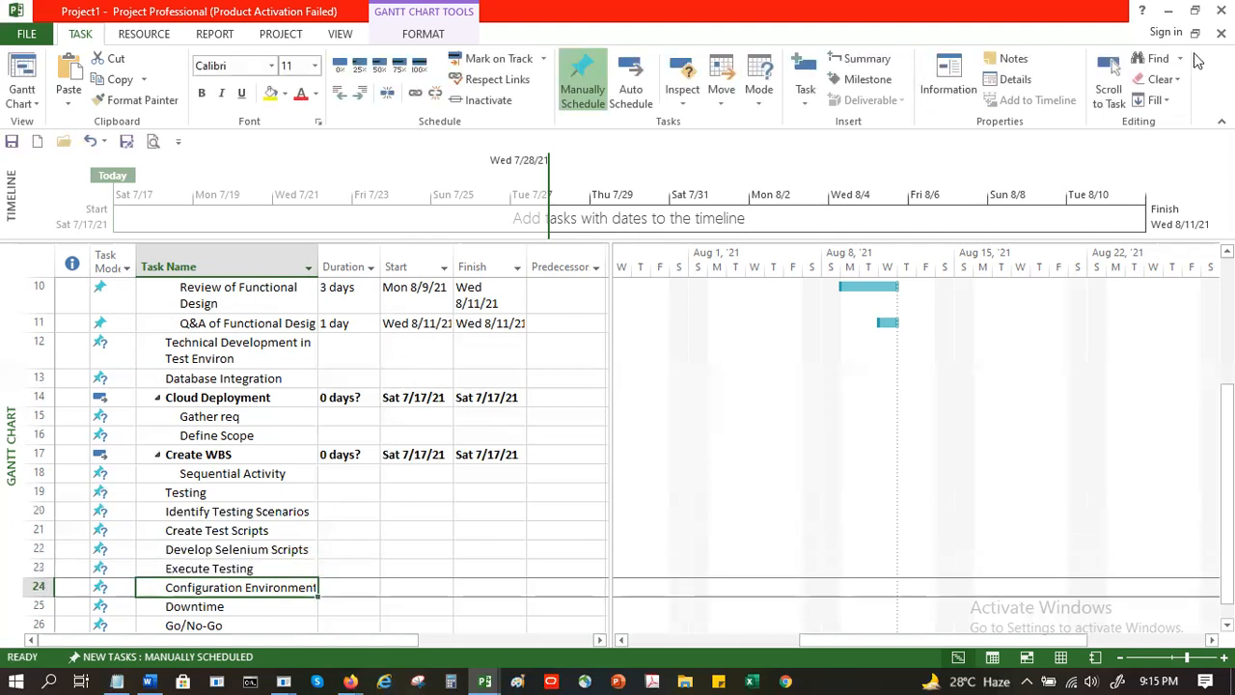
- Insert a new task above Configuration Environment and name it "Report Test Results"
left_click(805, 75)
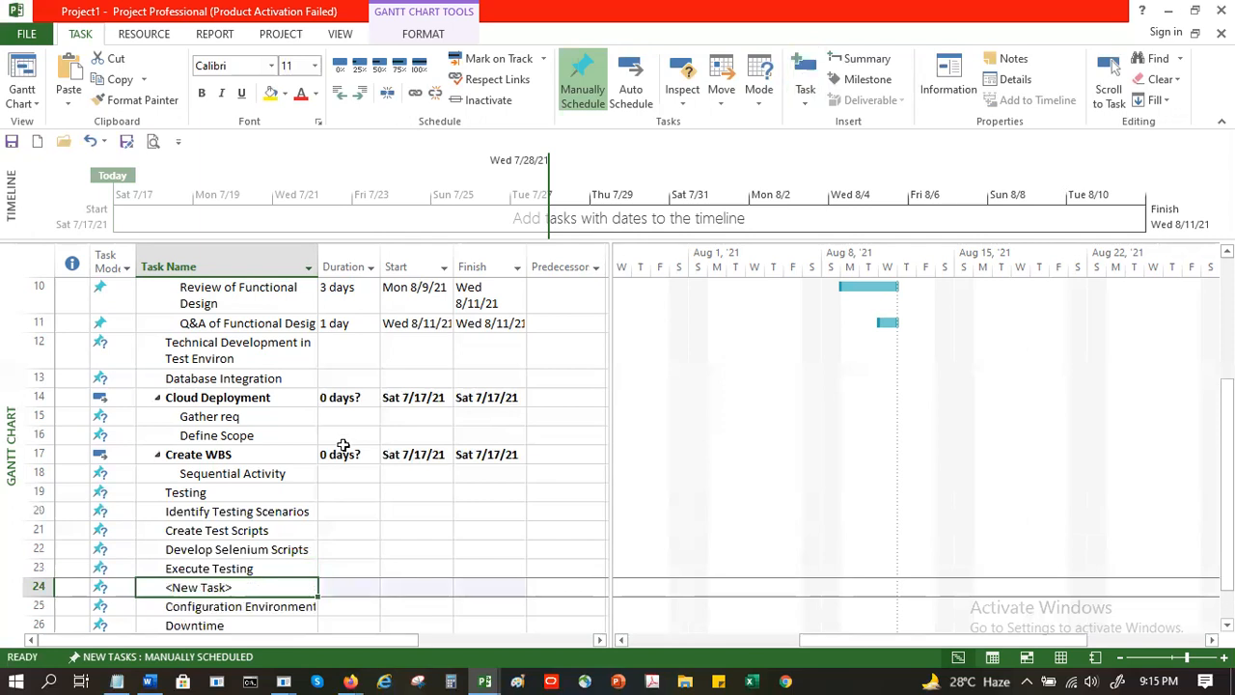
type("Re")
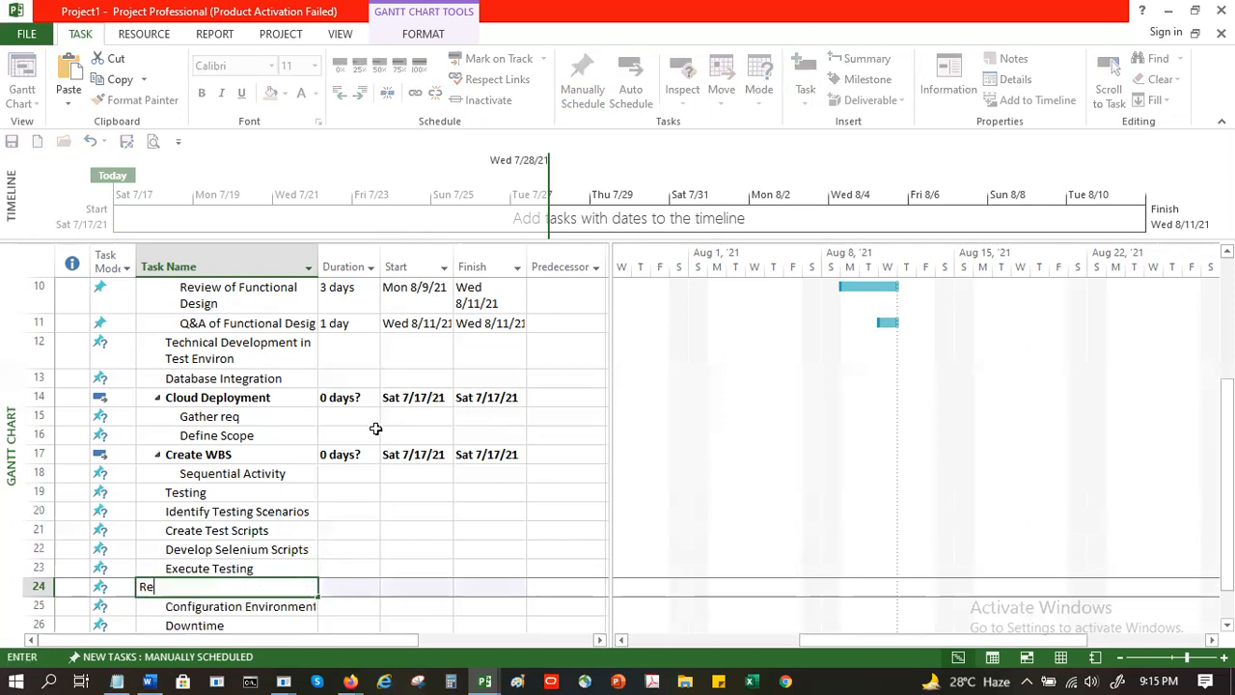
type("port Test Results")
key("Return")
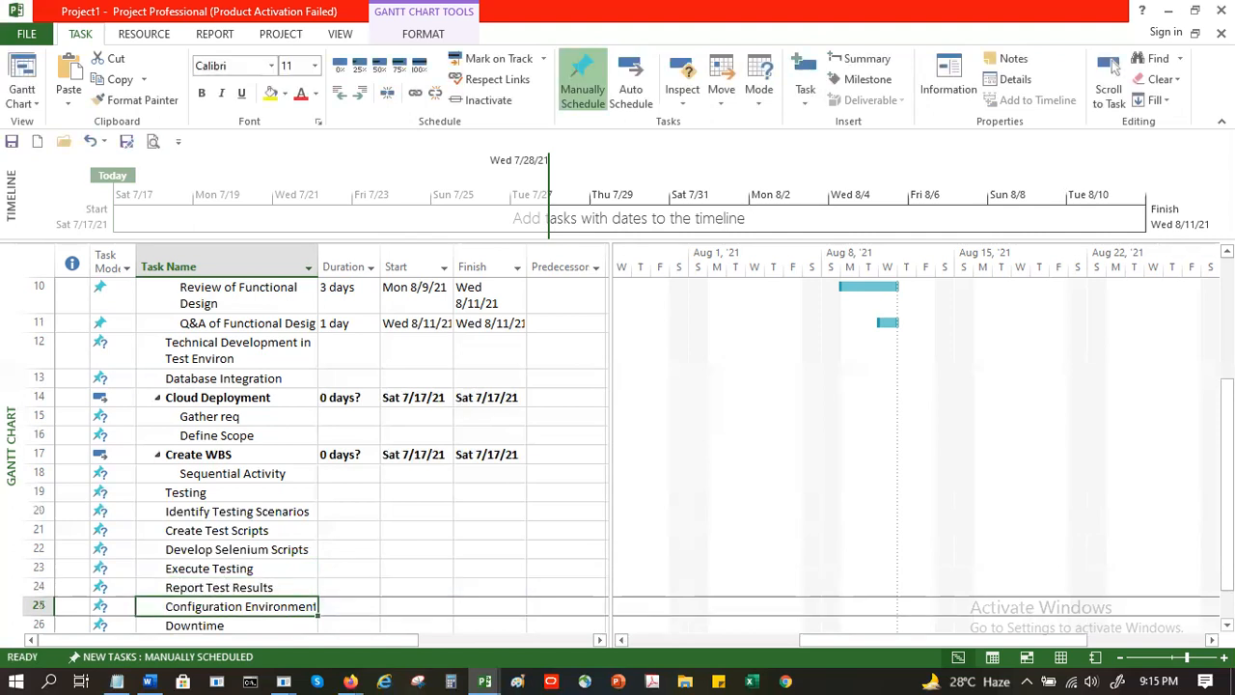
- Indent the tasks from Identify Testing Scenarios through Report Test Results as subtasks of Testing
left_click(253, 514)
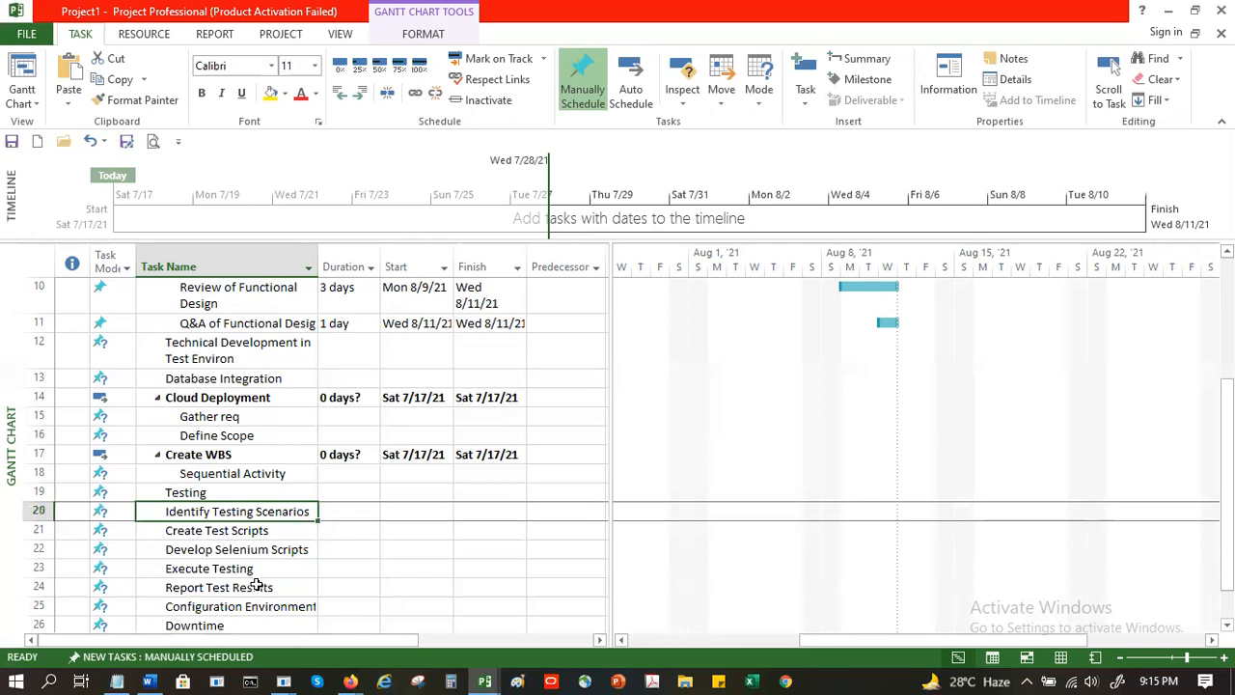
left_click(251, 585, "shift")
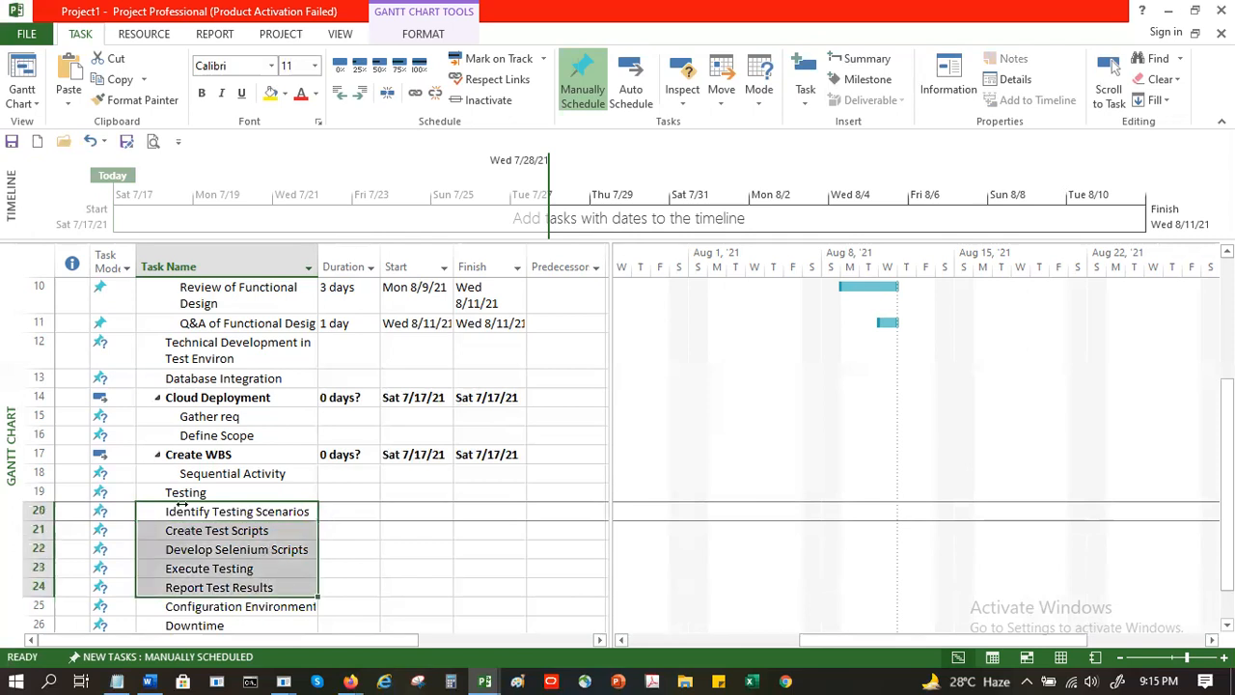
left_click(362, 96)
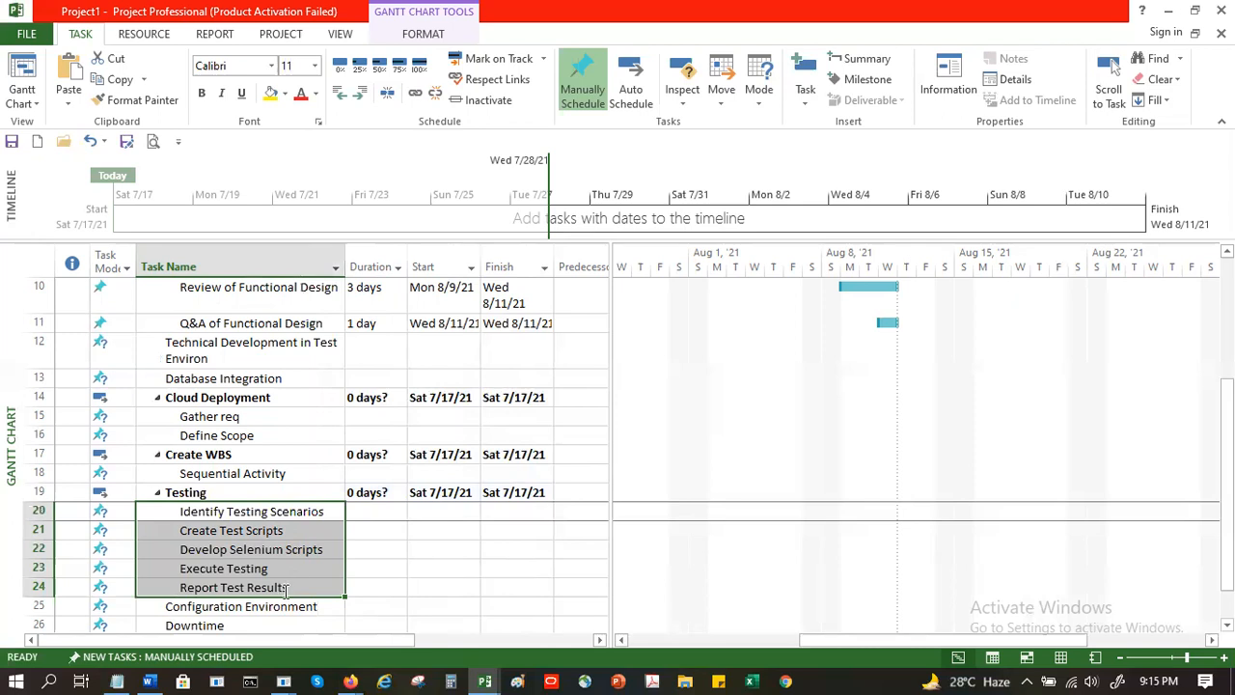
- Move the Report Test Results name out of Testing into a new task inserted below Define Scope under Cloud Deployment
left_click(286, 590)
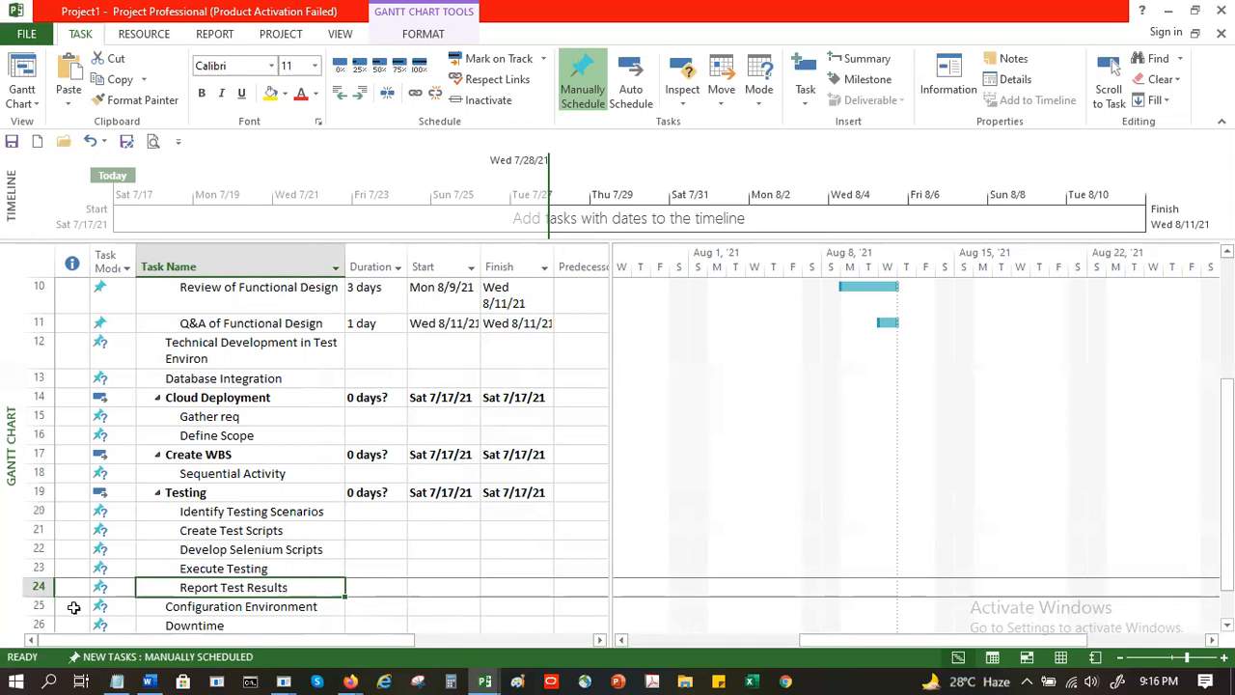
double_click(211, 588)
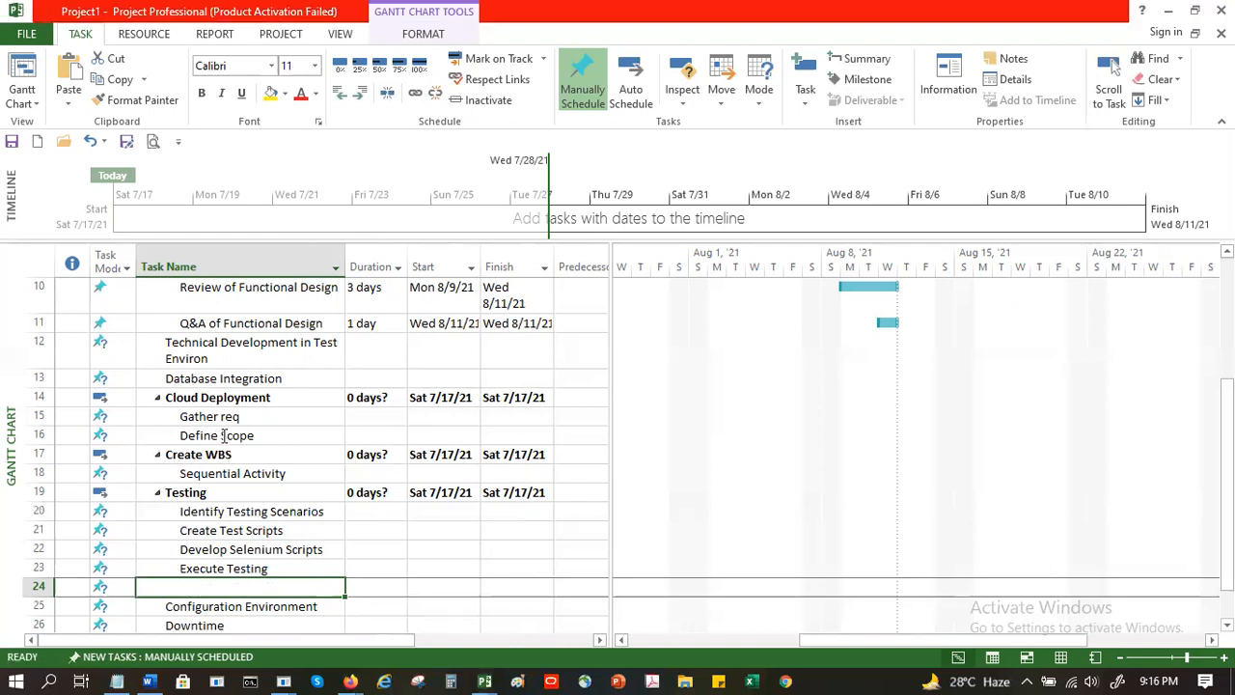
left_click(223, 436)
left_click(229, 453)
right_click(229, 454)
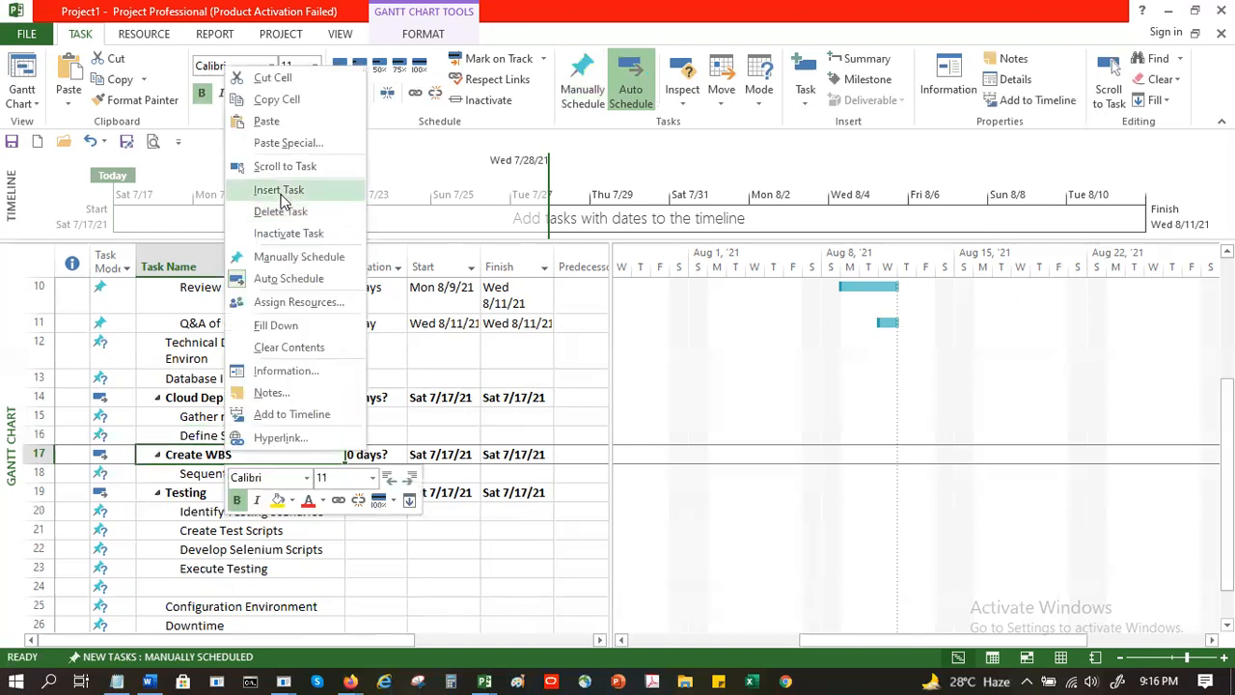
left_click(279, 191)
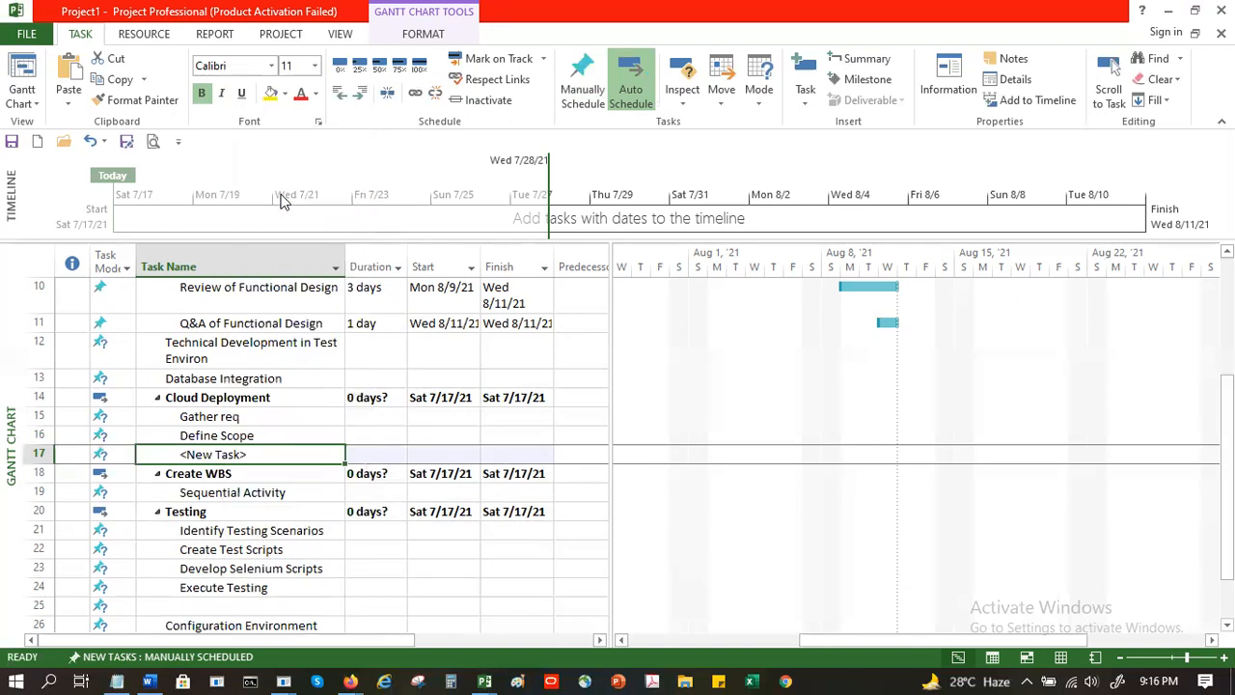
type("Report Test Results")
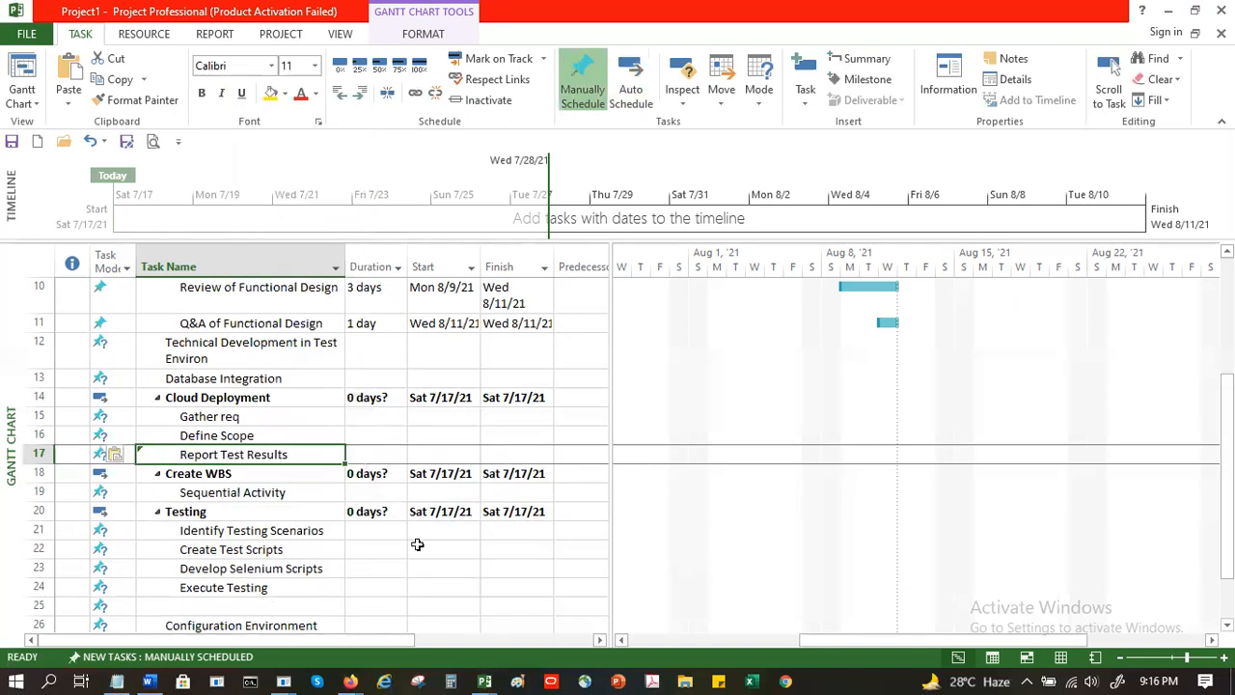
left_click(435, 583)
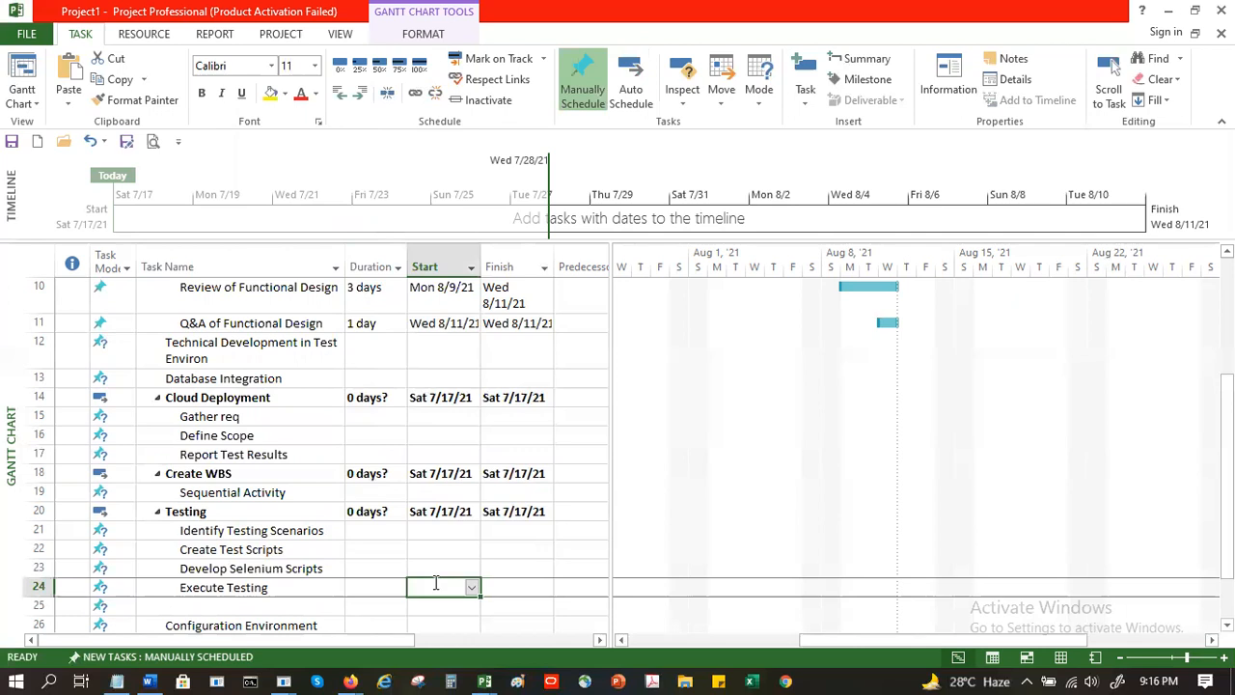
- Set the start date of Gather req under Cloud Deployment to Mon 7/19/21
left_click(269, 416)
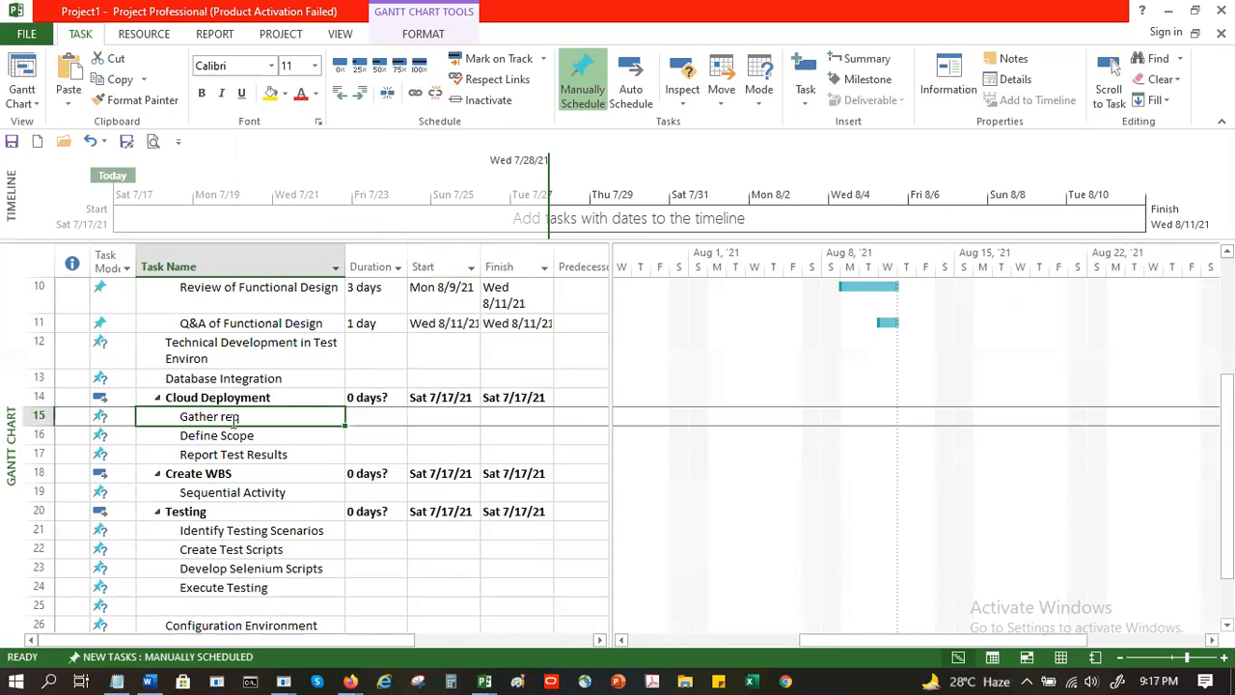
left_click(385, 397)
left_click(556, 400)
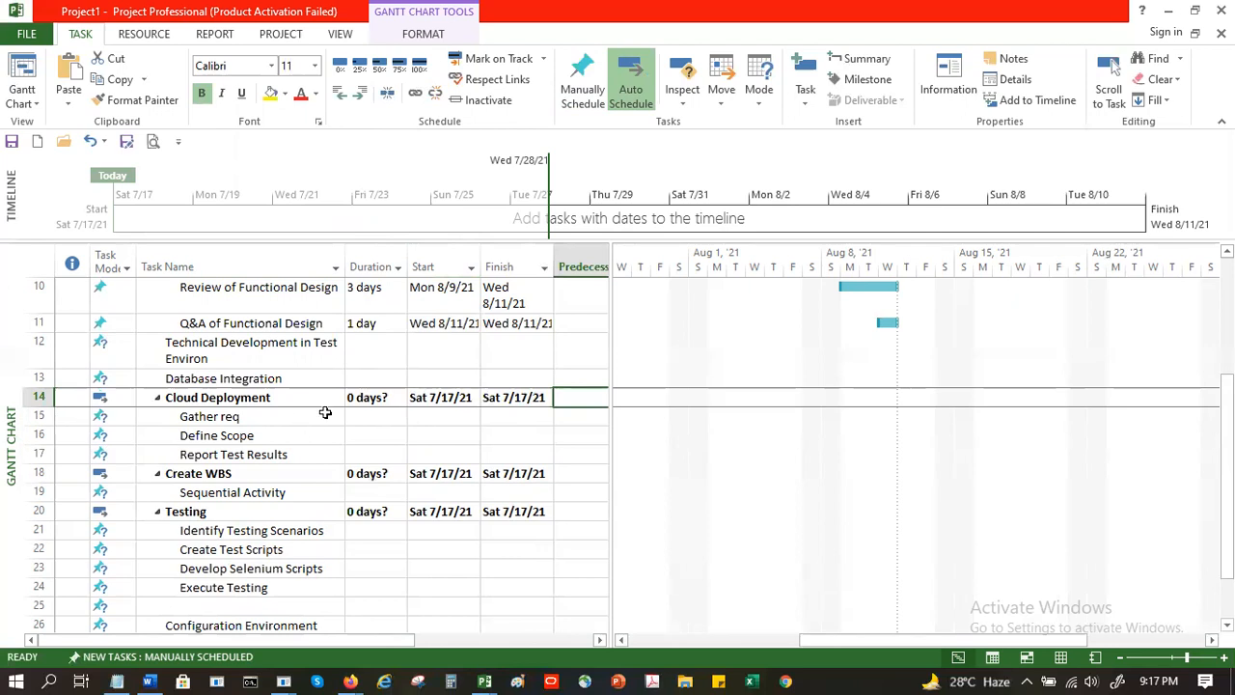
left_click(363, 417)
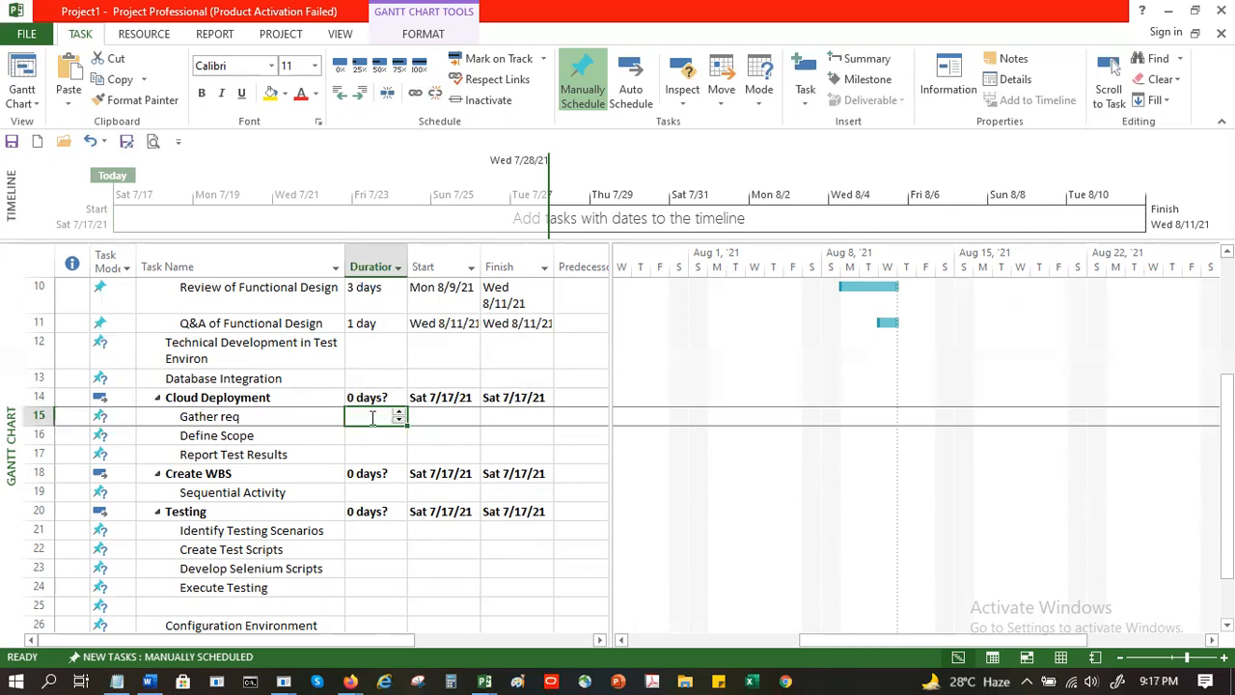
left_click(458, 415)
left_click(398, 419)
left_click(468, 421)
left_click(471, 417)
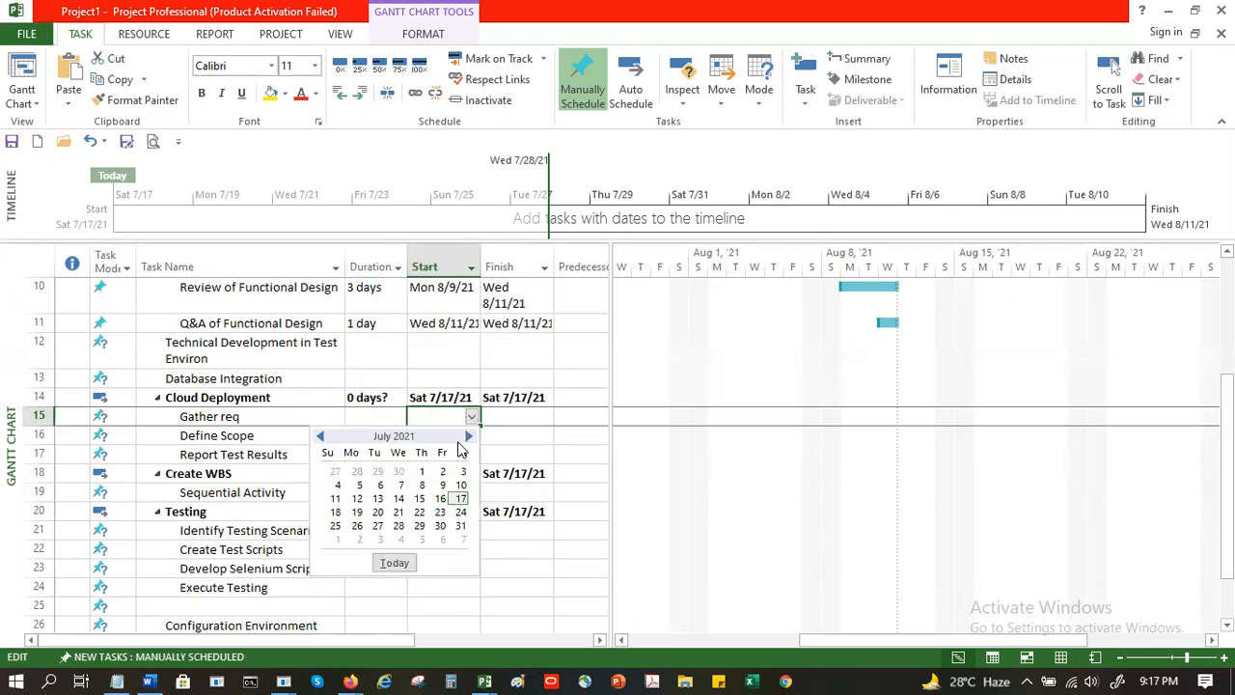
left_click(358, 512)
- Set the duration of Gather req to 2 days
left_click(545, 422)
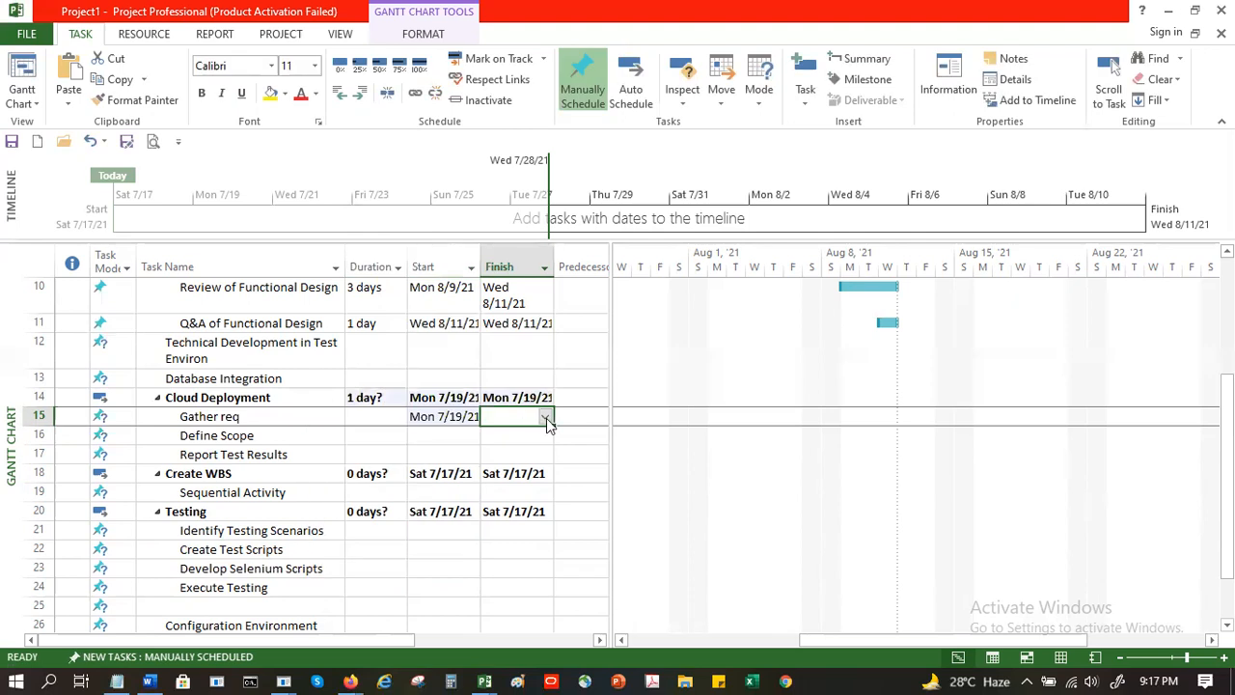
left_click(358, 415)
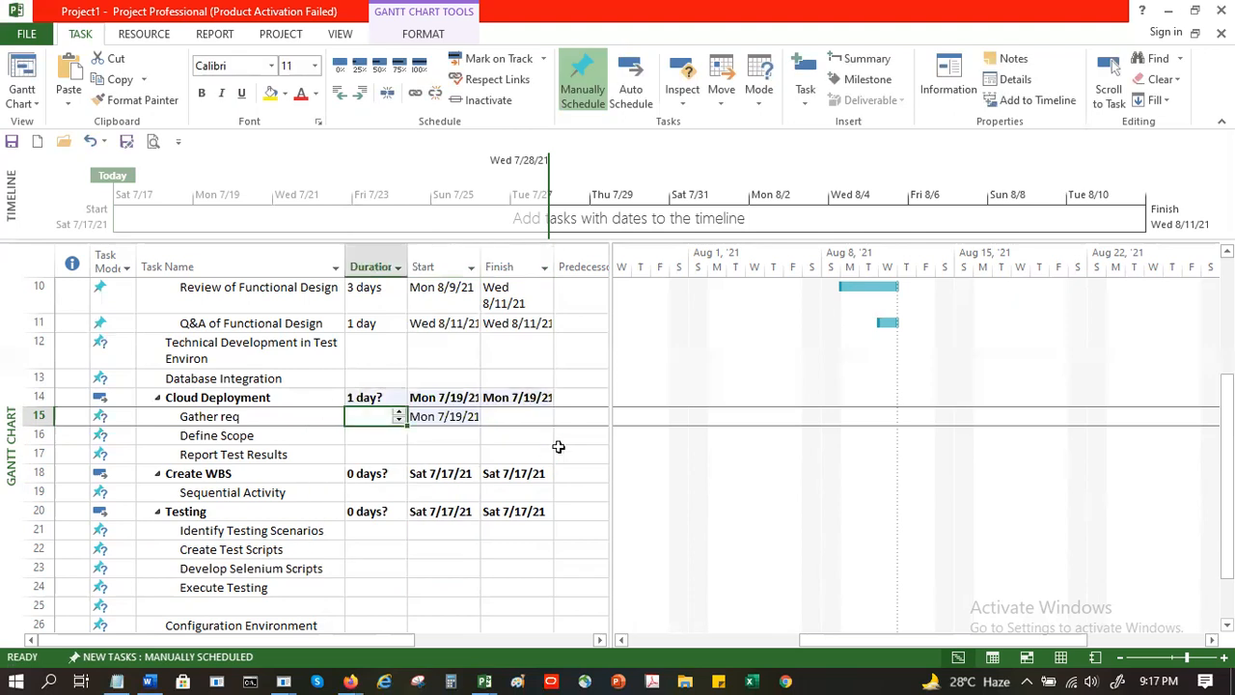
type("2")
key("Tab")
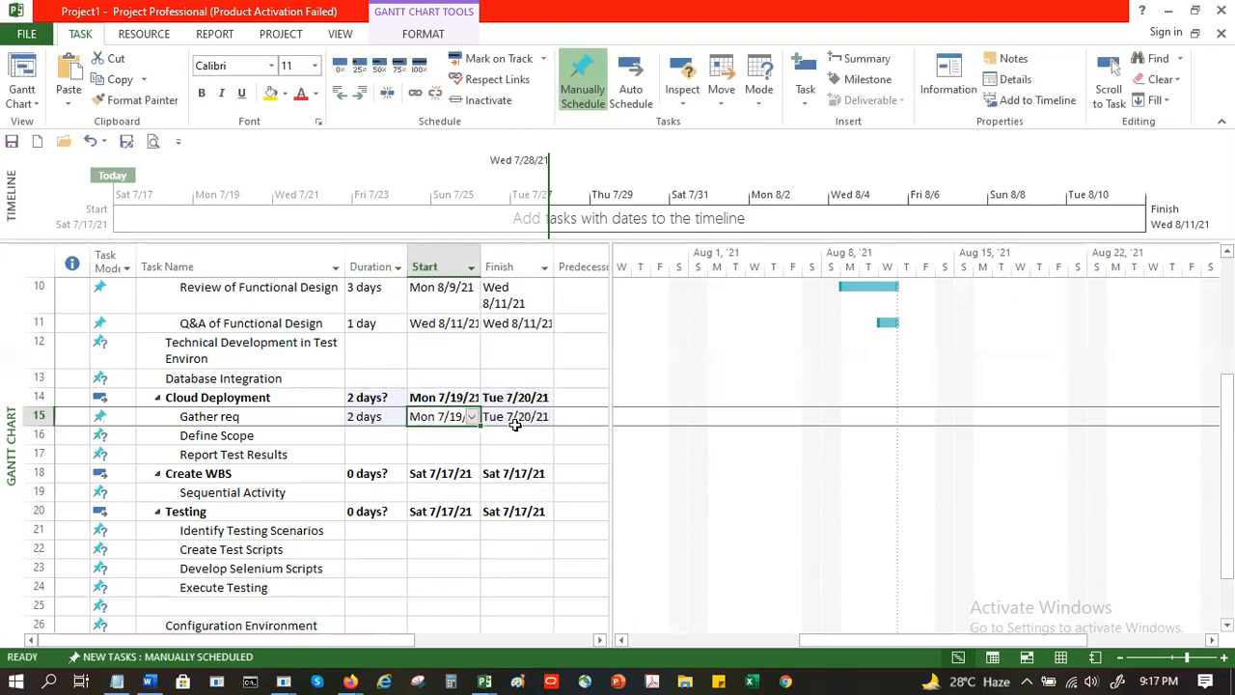
- Schedule Define Scope to start on Wed 7/21/21 and finish on Fri 7/23/21
left_click(450, 440)
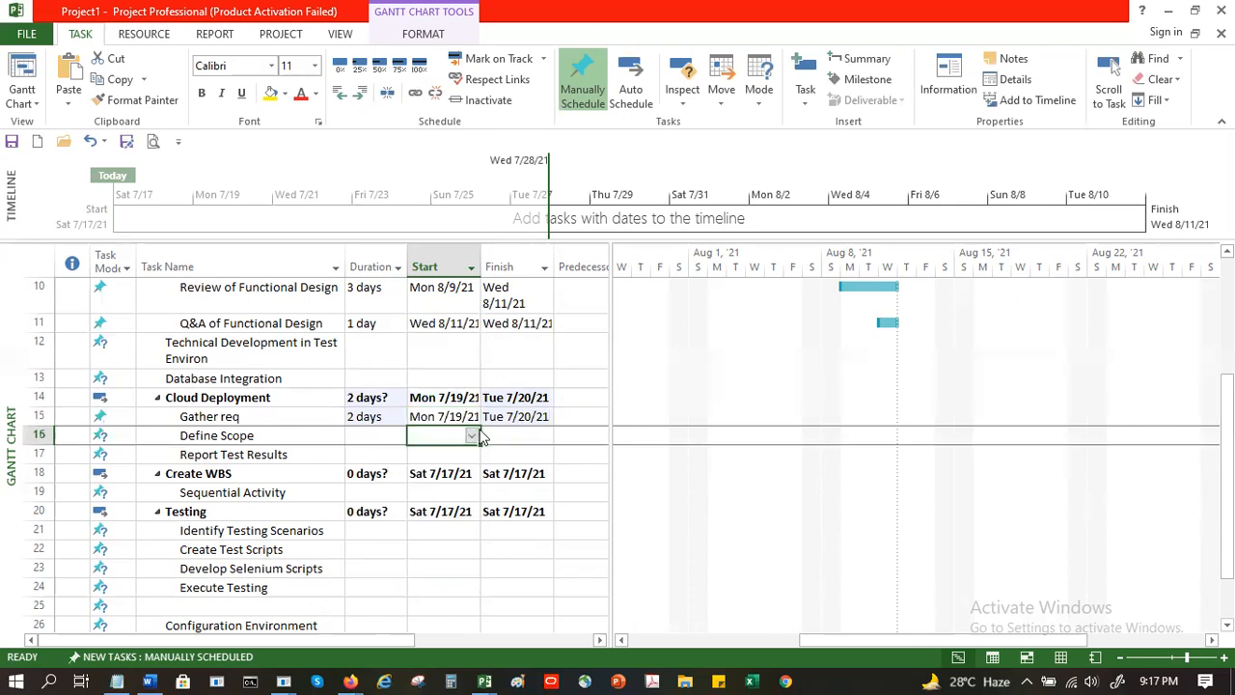
left_click(473, 435)
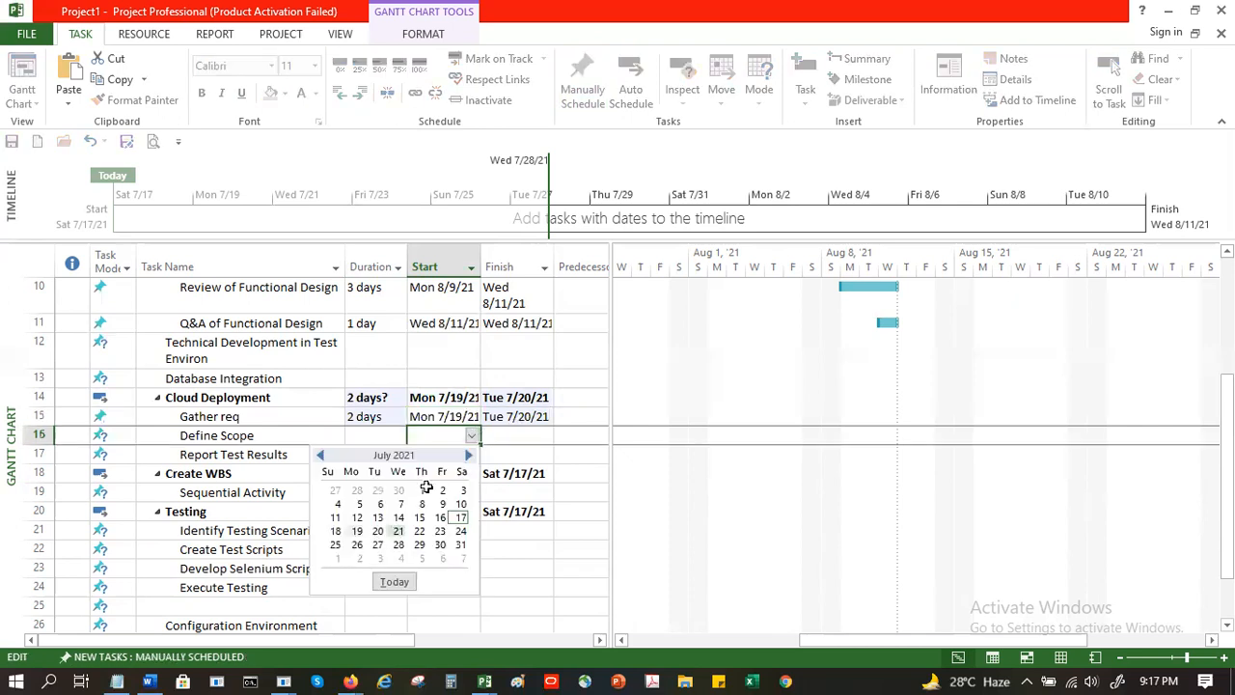
left_click(398, 530)
left_click(532, 437)
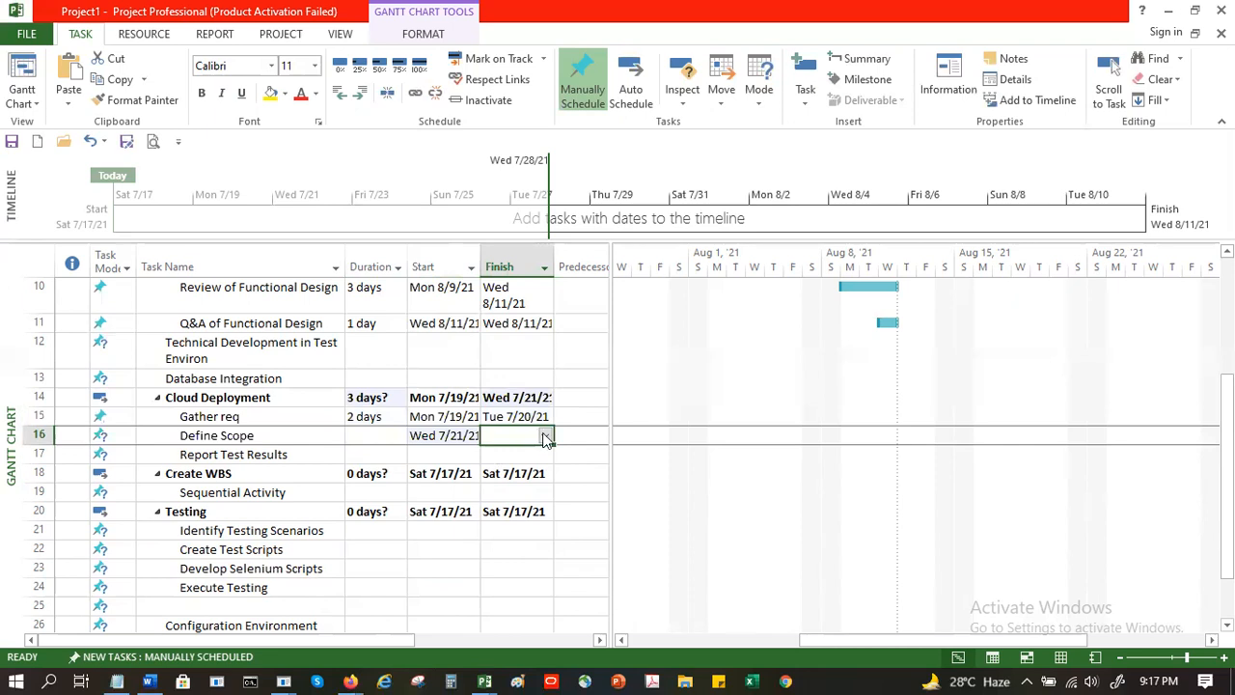
left_click(545, 437)
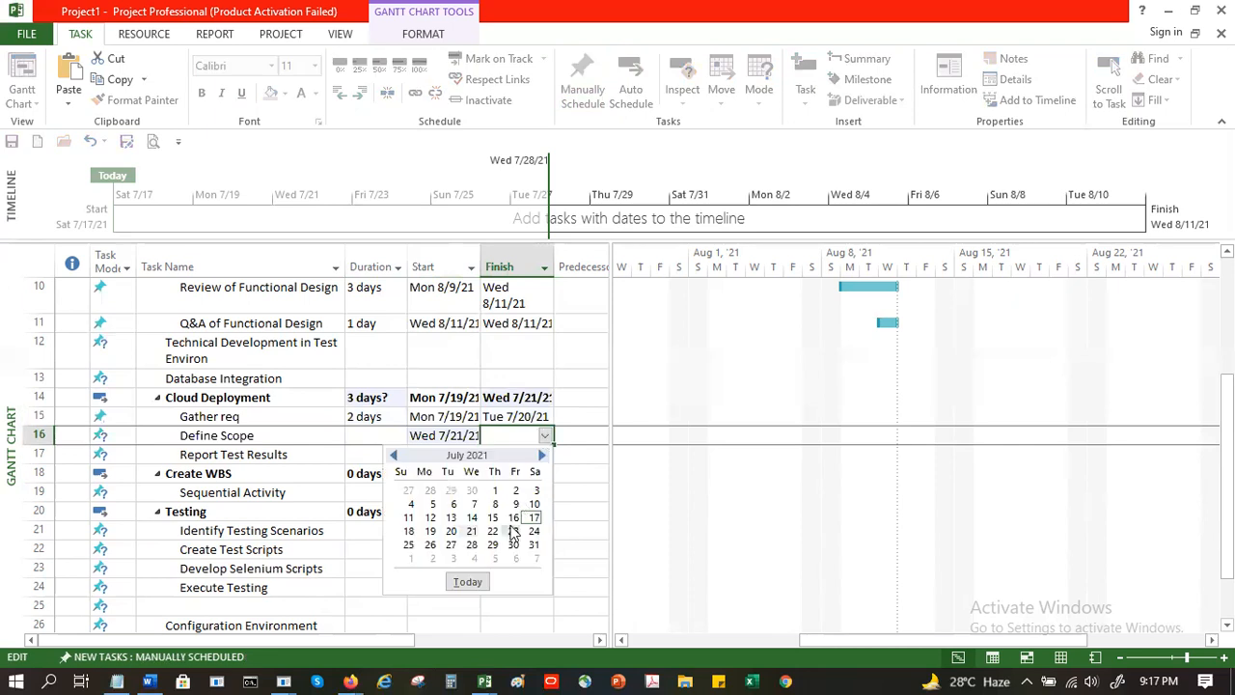
left_click(513, 531)
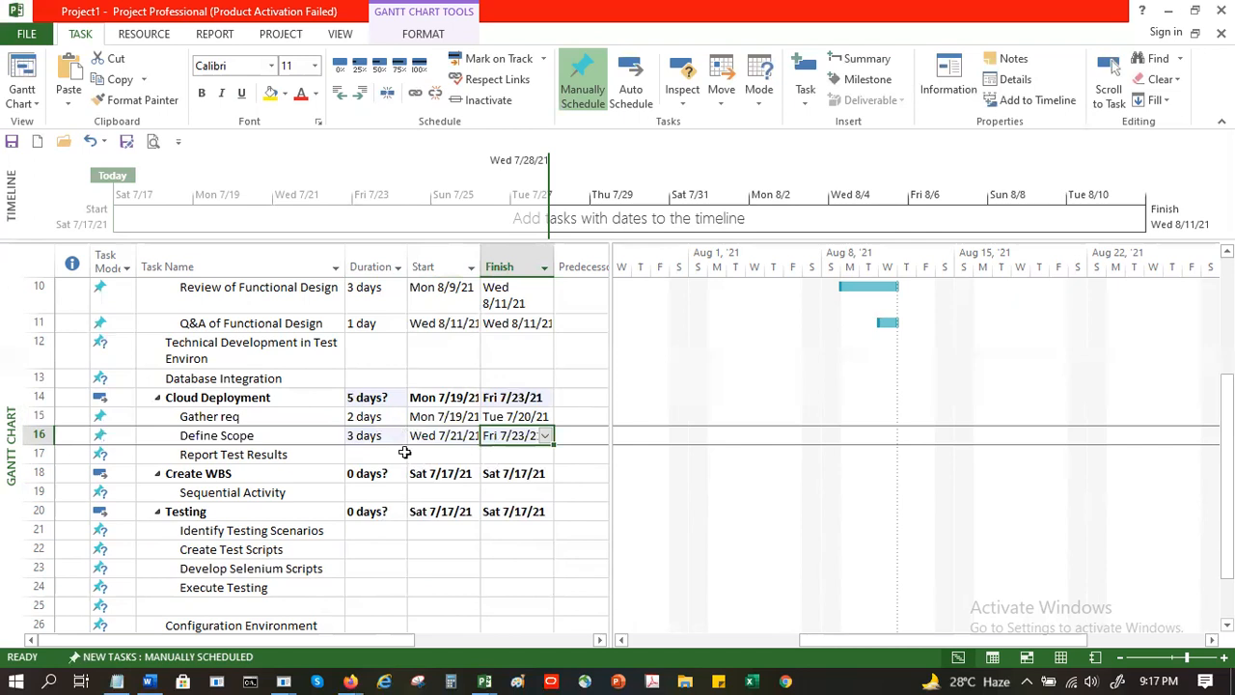
- Give Report Test Results a duration of 2 days and a start date of Mon 7/26/21
left_click(378, 453)
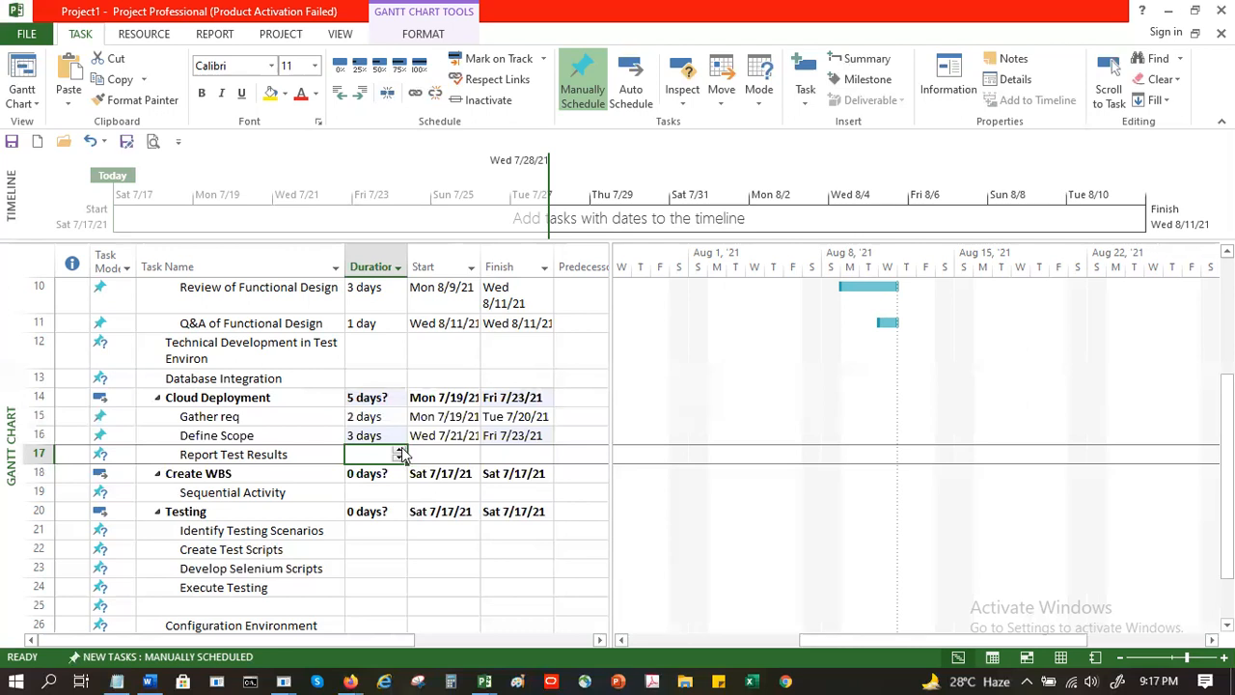
left_click(402, 450)
left_click(470, 457)
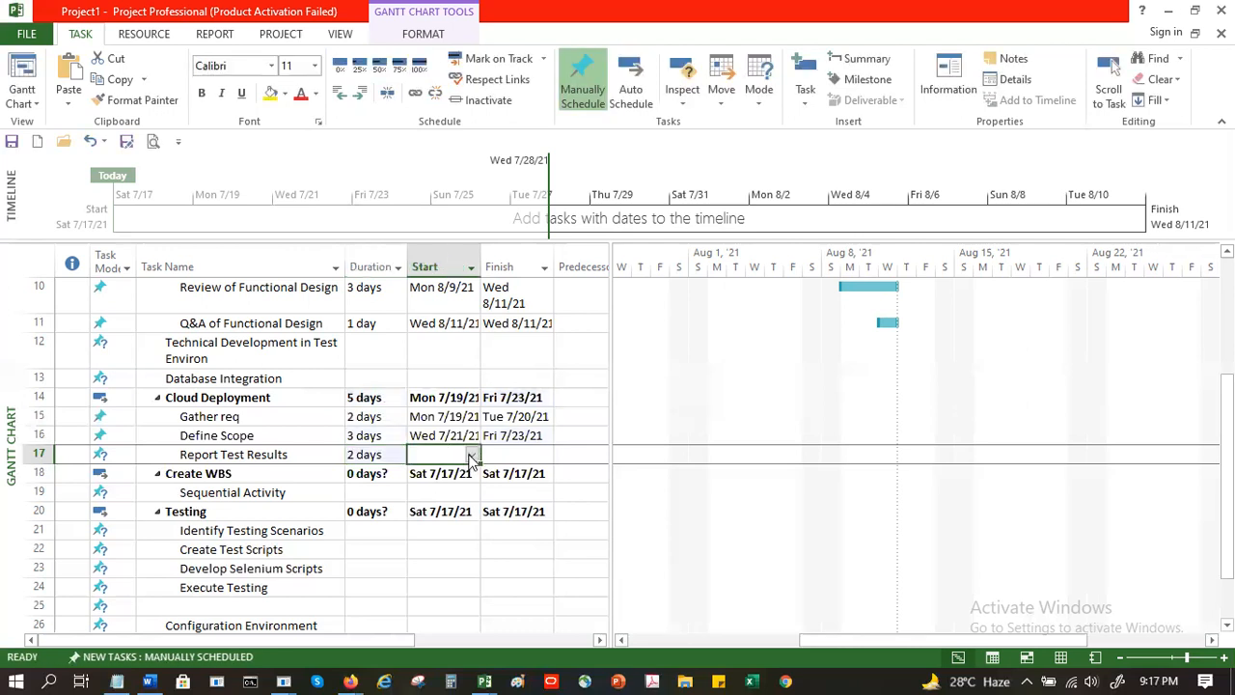
left_click(472, 454)
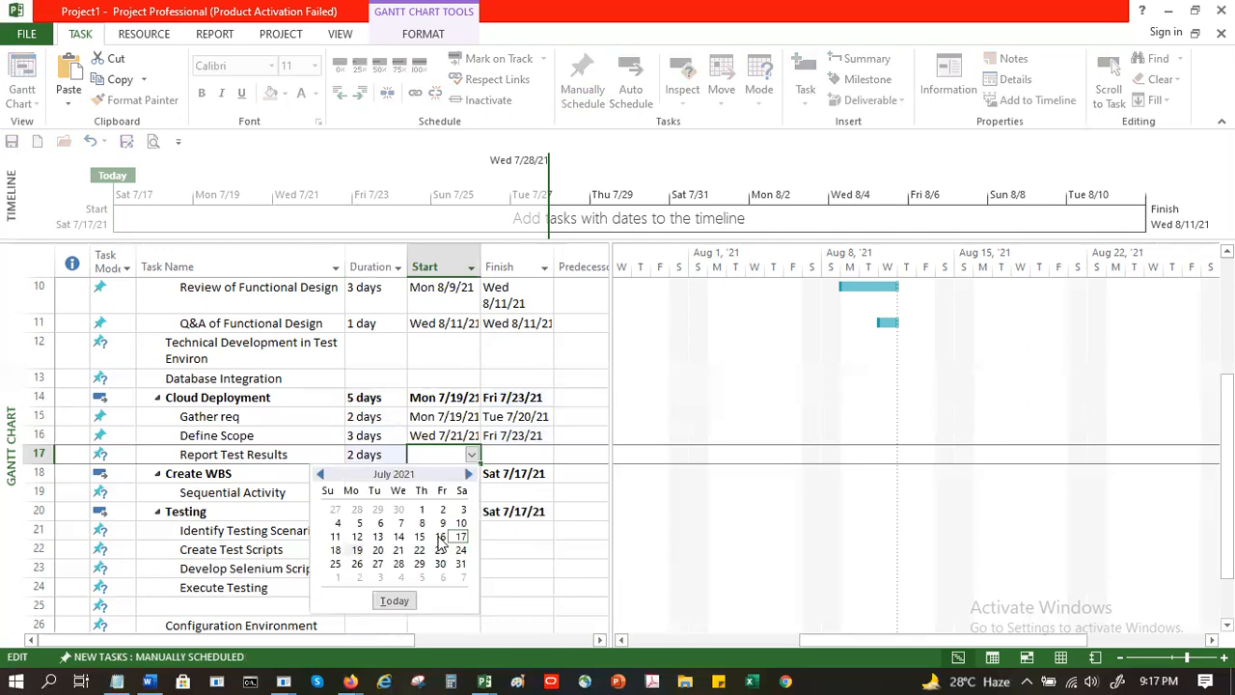
left_click(357, 562)
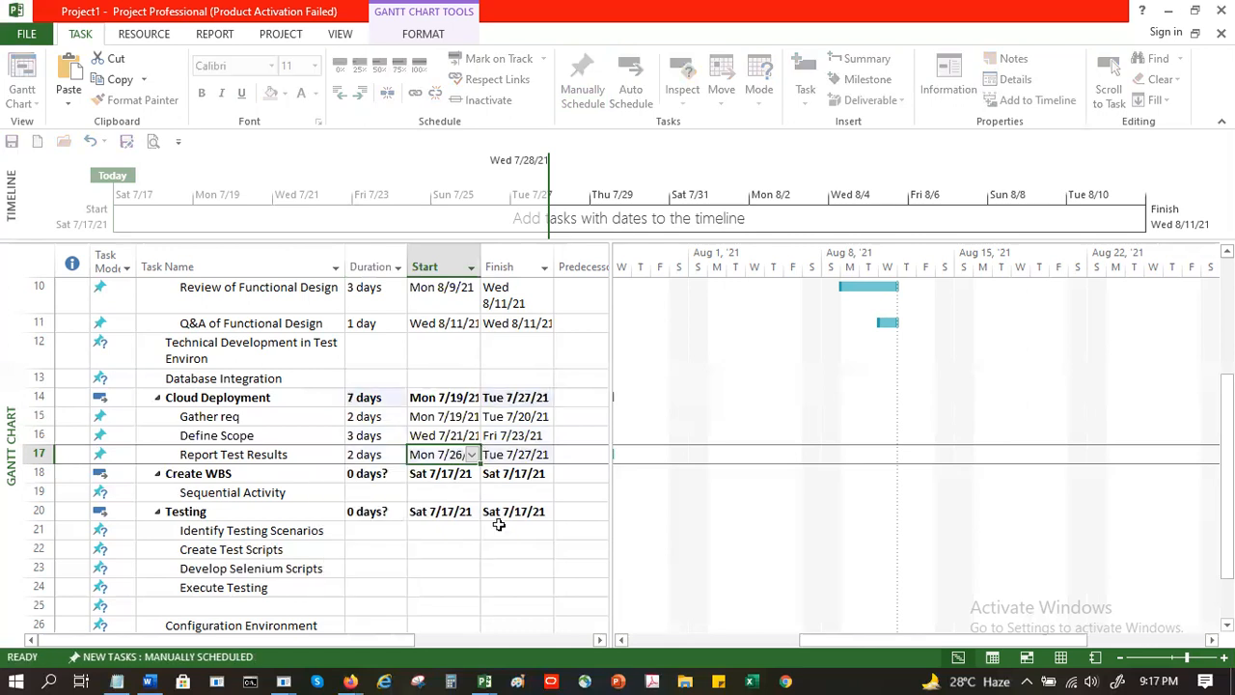
left_click_drag(361, 396, 367, 447)
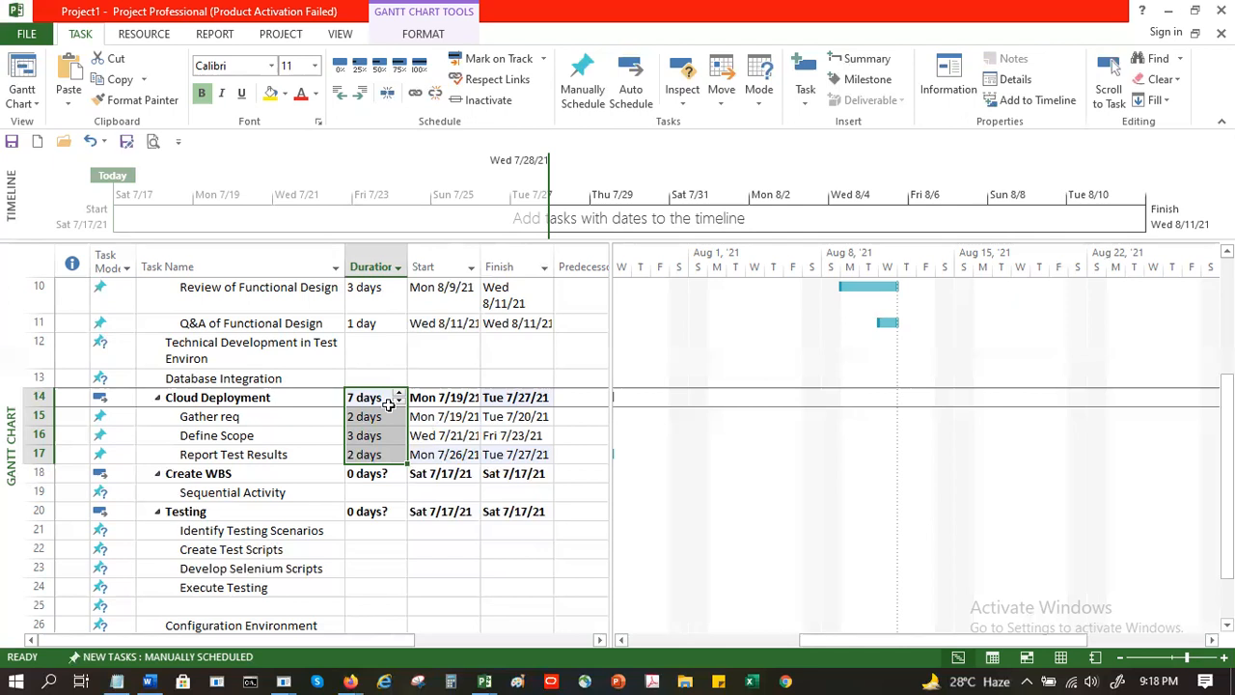
- Delete the blank task between Execute Testing and Configuration Environment
scroll(388, 404, "up", 1)
scroll(388, 404, "up", 3)
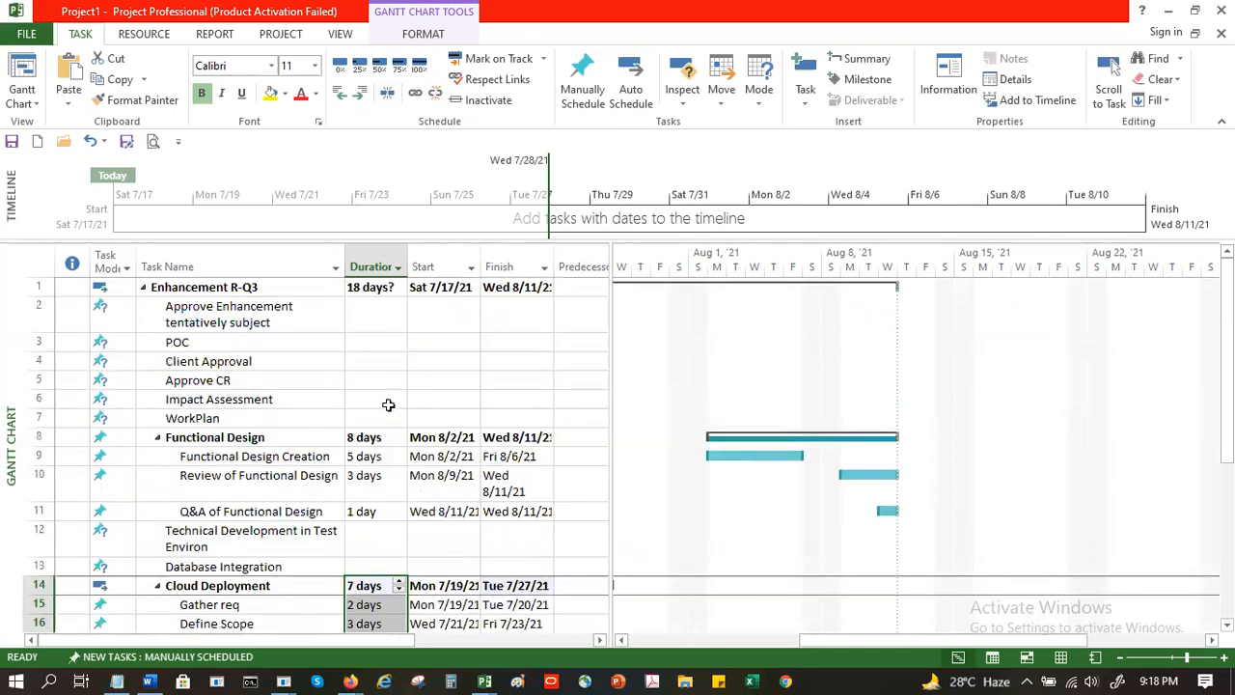
scroll(388, 405, "down", 4)
scroll(388, 404, "down", 5)
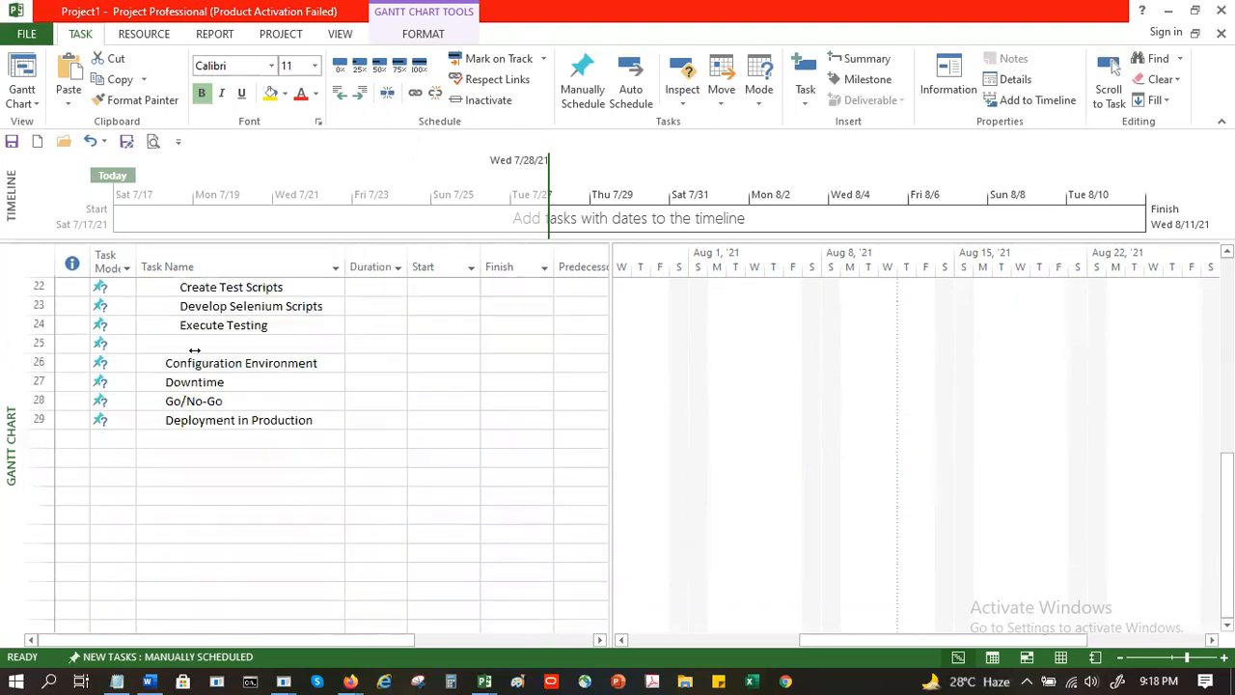
left_click(161, 347)
left_click(32, 343)
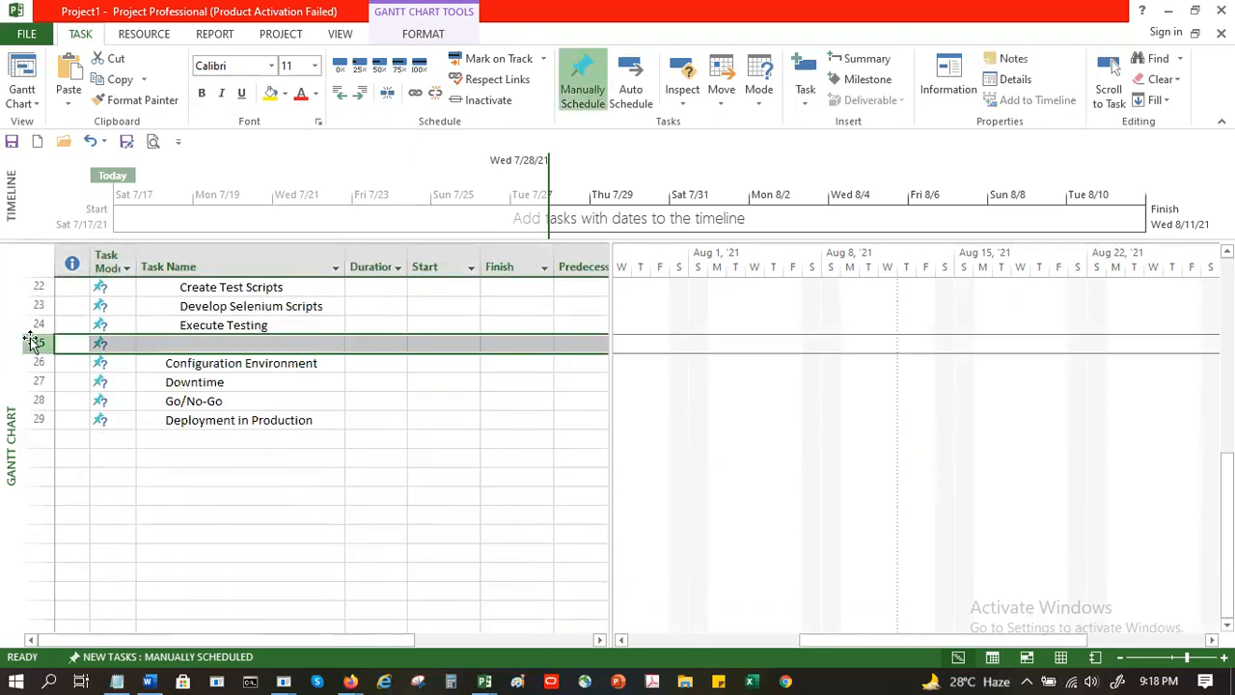
right_click(34, 344)
left_click(88, 455)
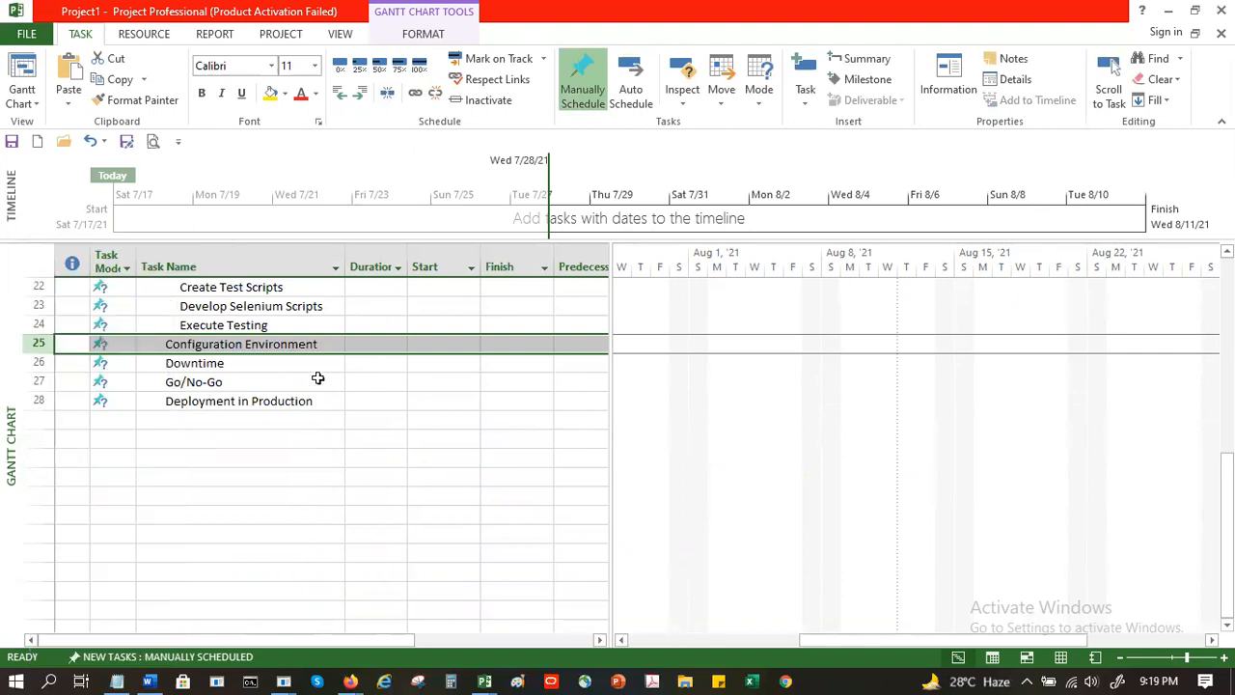
left_click(319, 379)
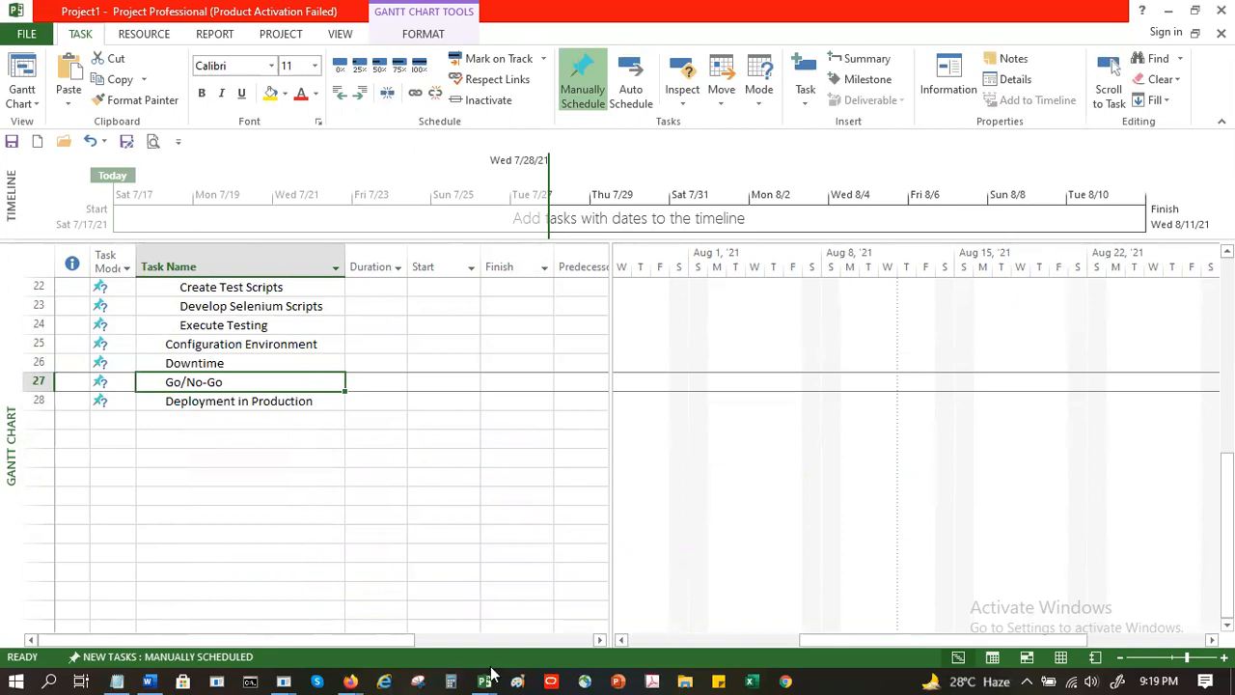
- Switch to the Residential Construction project and widen its Task Name column
mouse_move(487, 676)
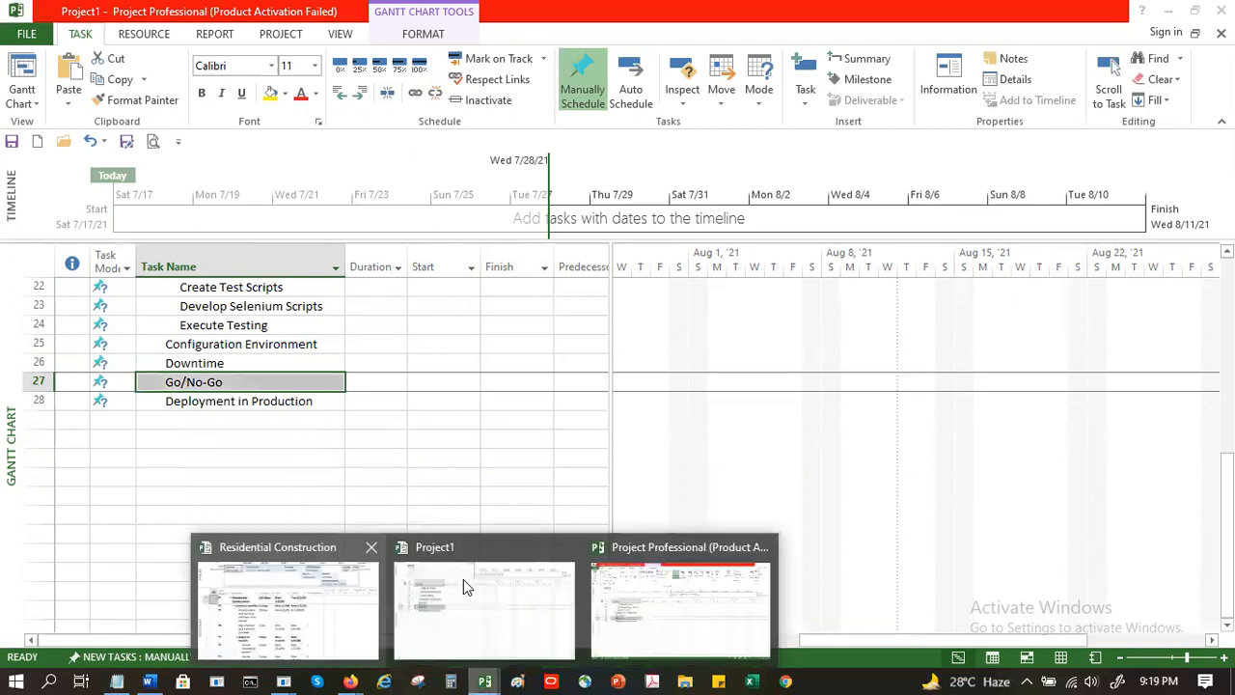
left_click(290, 603)
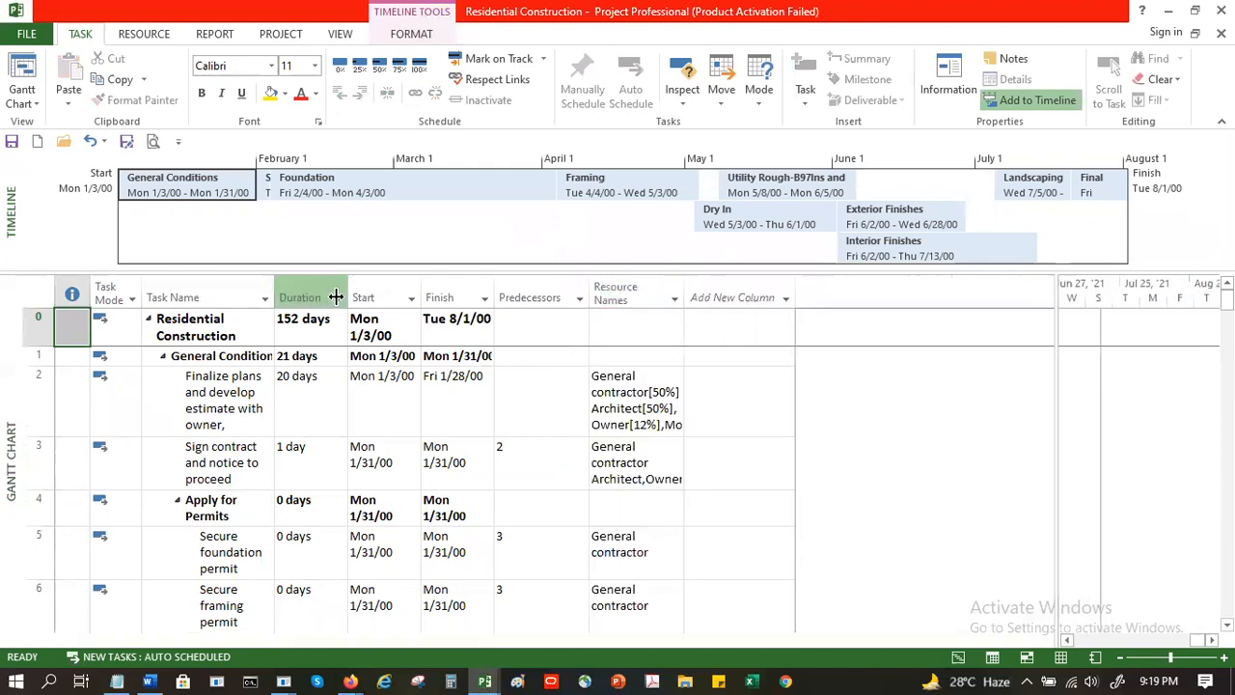
left_click(334, 333)
scroll(336, 333, "down", 1)
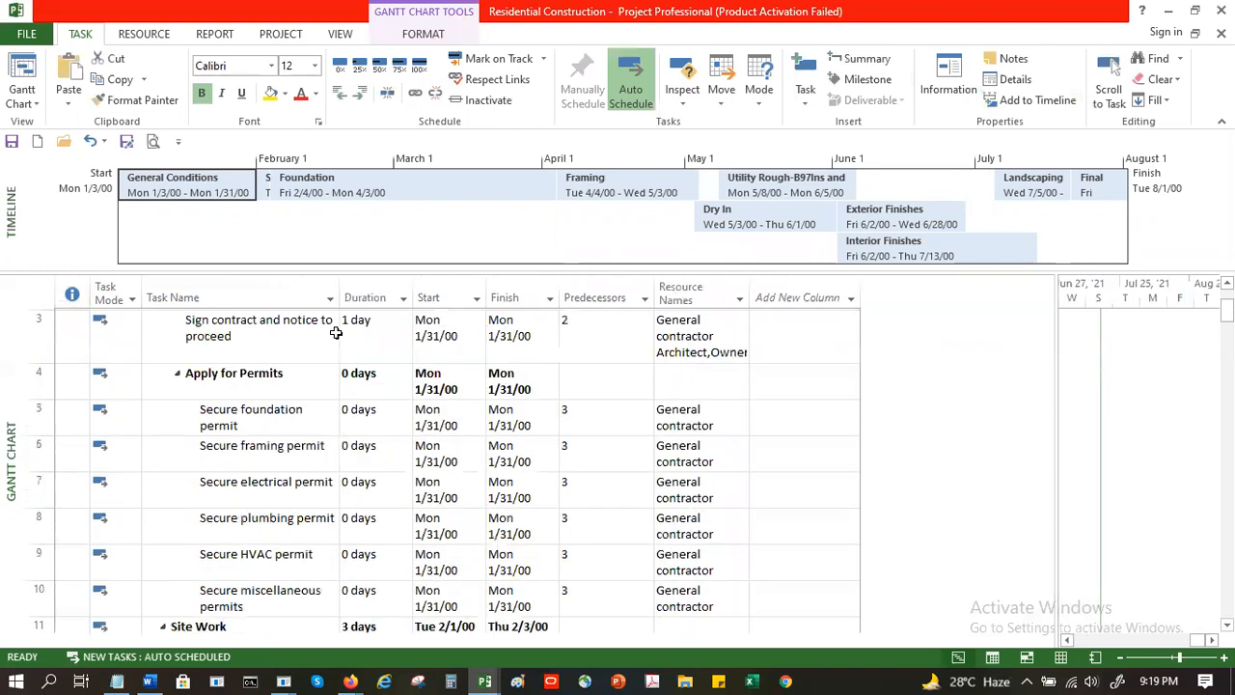
scroll(241, 459, "up", 1)
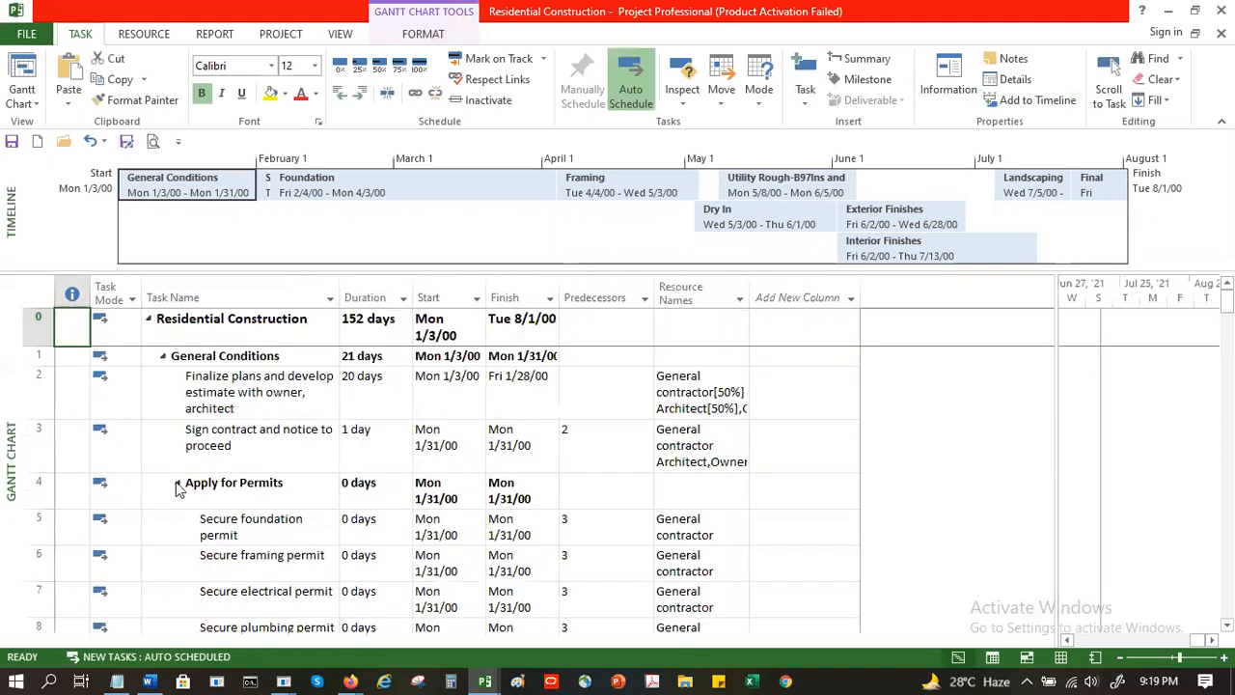
- Examine the Apply for Permits summary task and its permit subtasks, keeping the Residential Construction project open
left_click(177, 490)
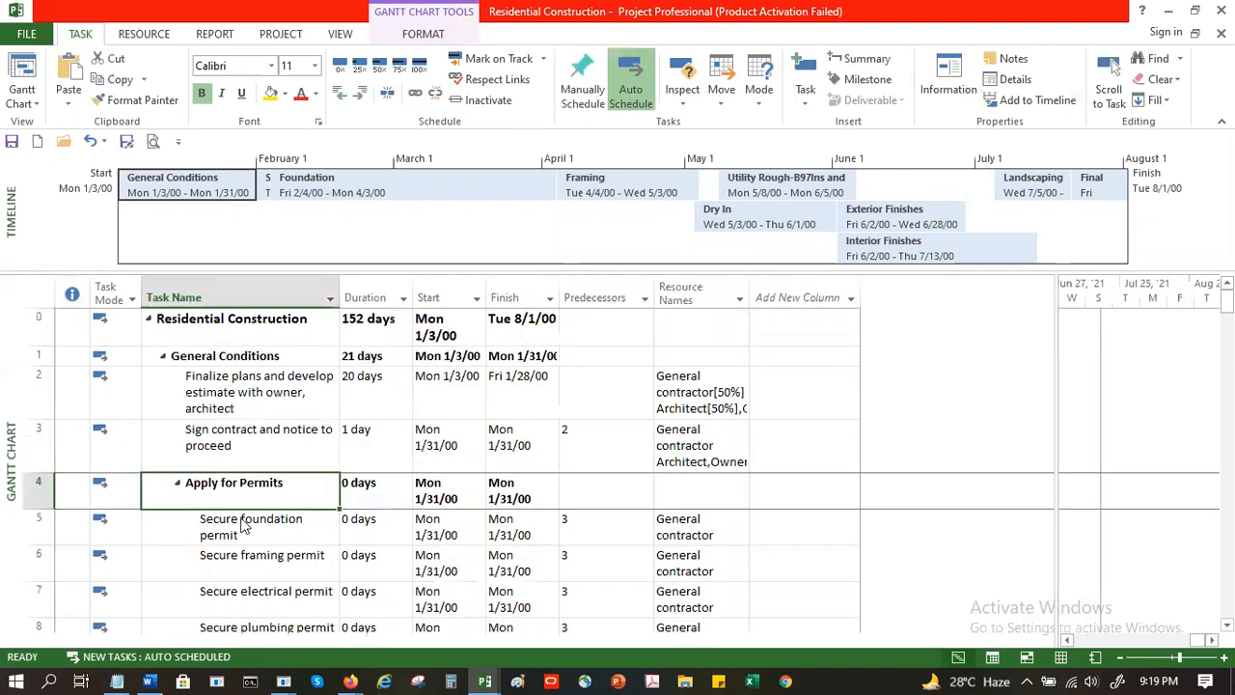
key("alt+F4")
left_click(703, 395)
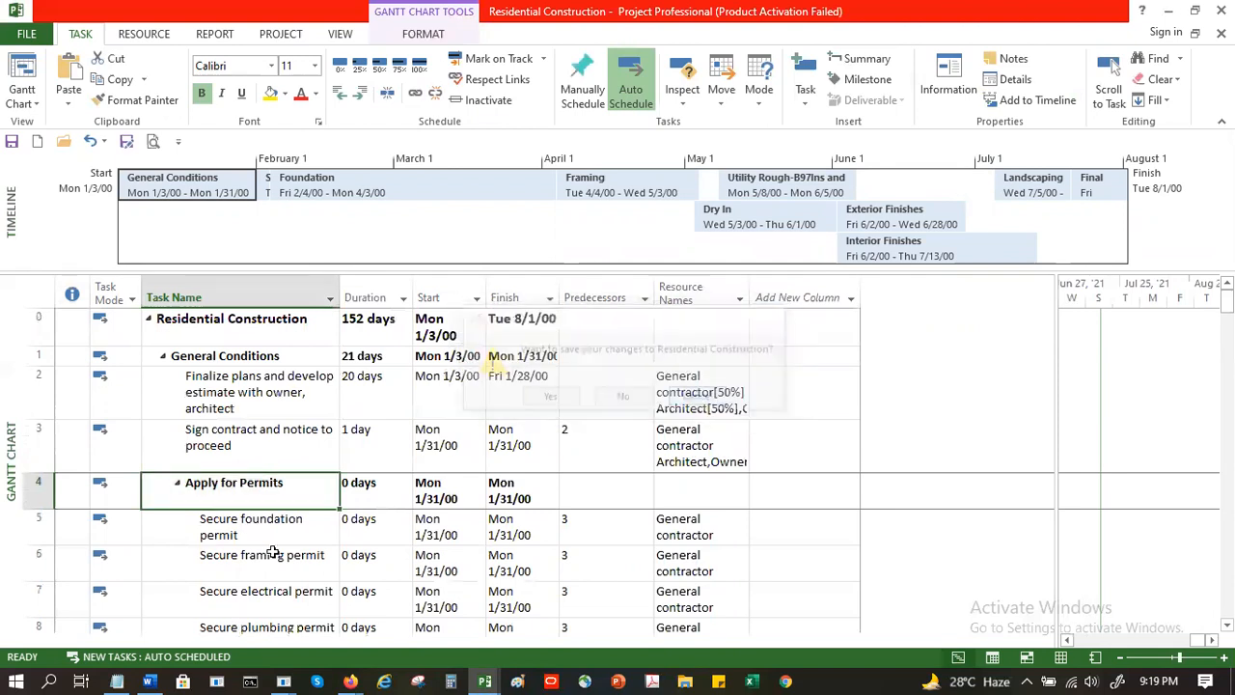
left_click(332, 551)
scroll(307, 515, "down", 1)
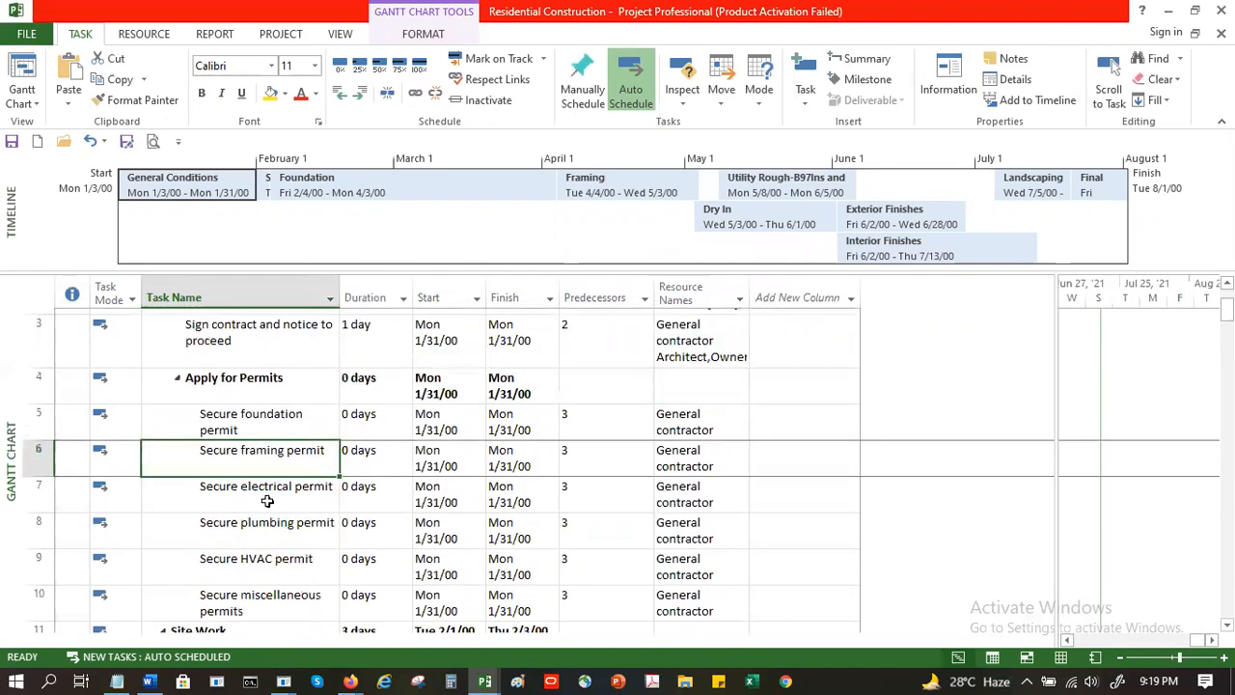
- Collapse the Apply for Permits summary task, review the subtasks under Site Work, and collapse Site Work as well
scroll(352, 498, "down", 1)
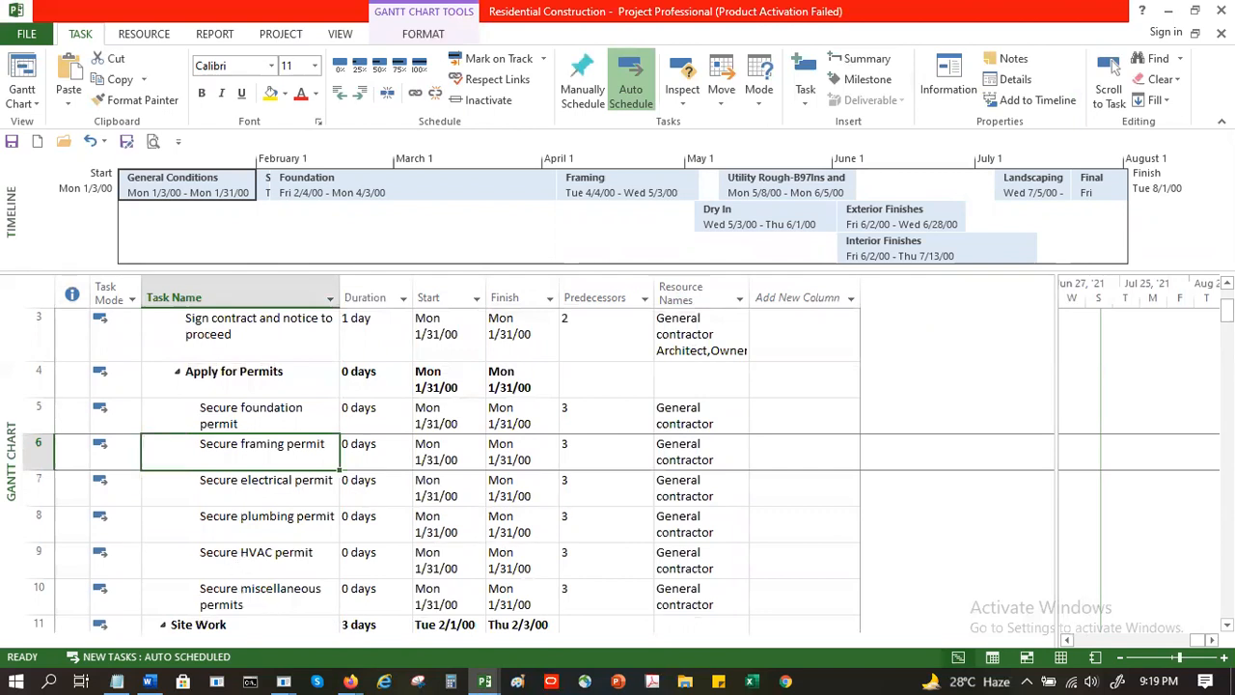
left_click(177, 372)
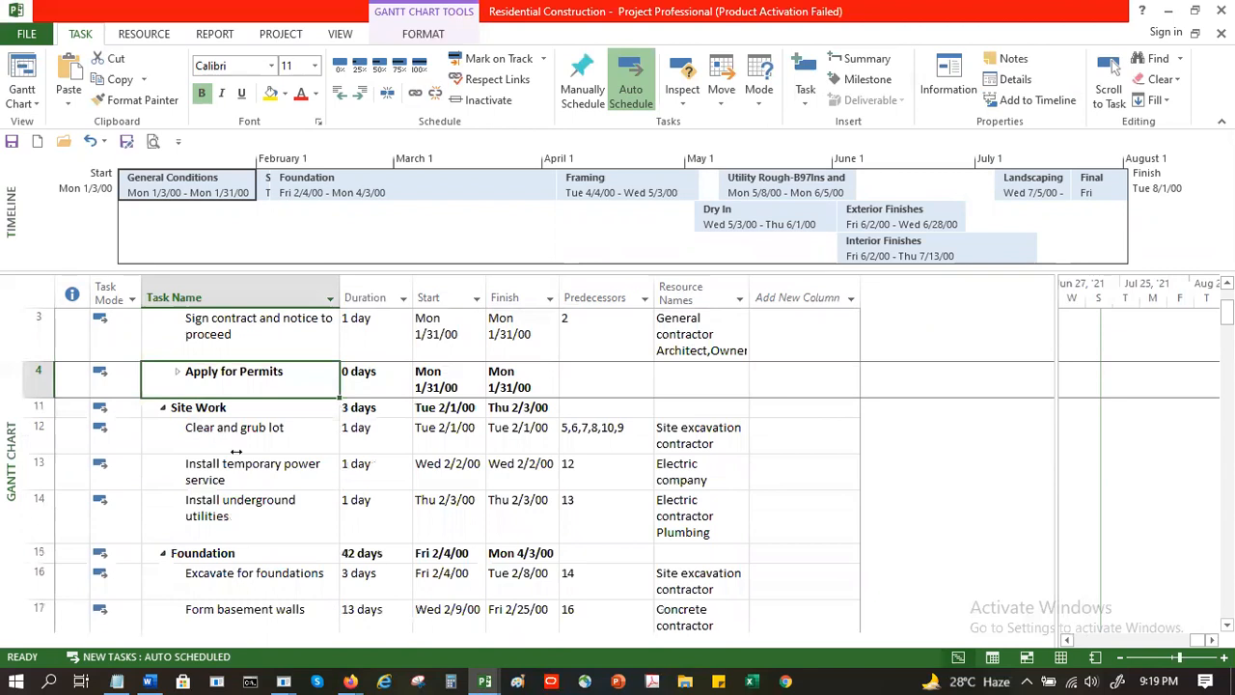
key("Down")
key("Down")
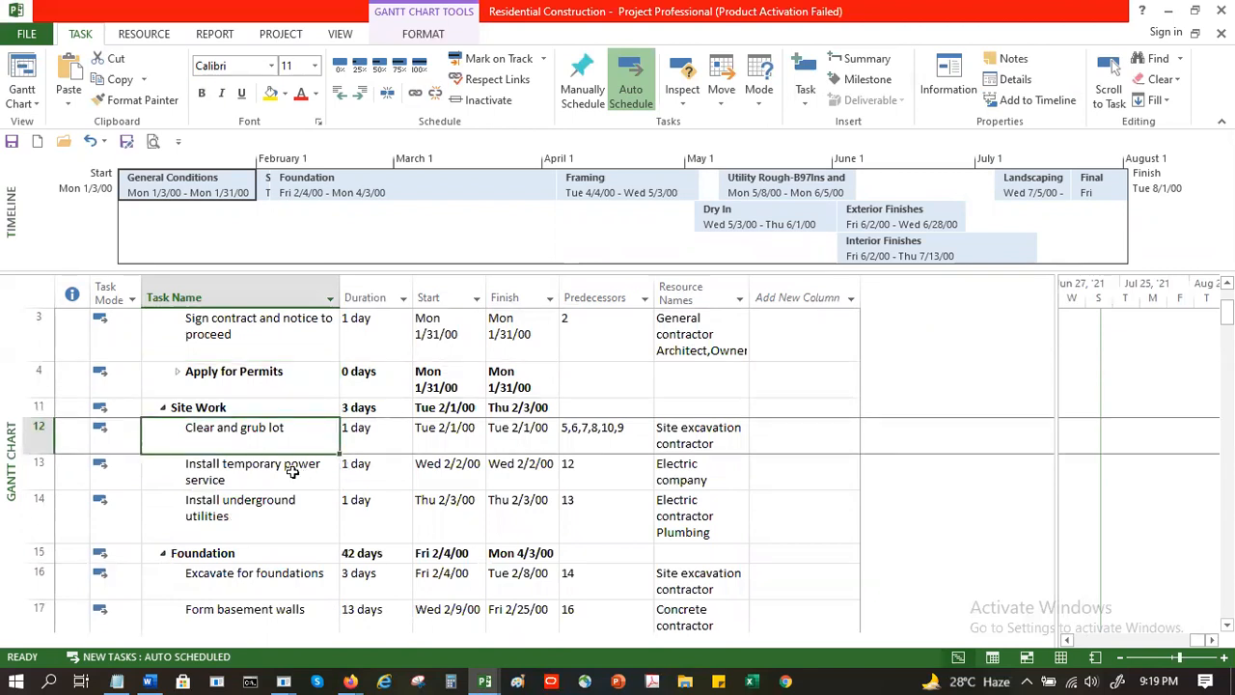
key("Down")
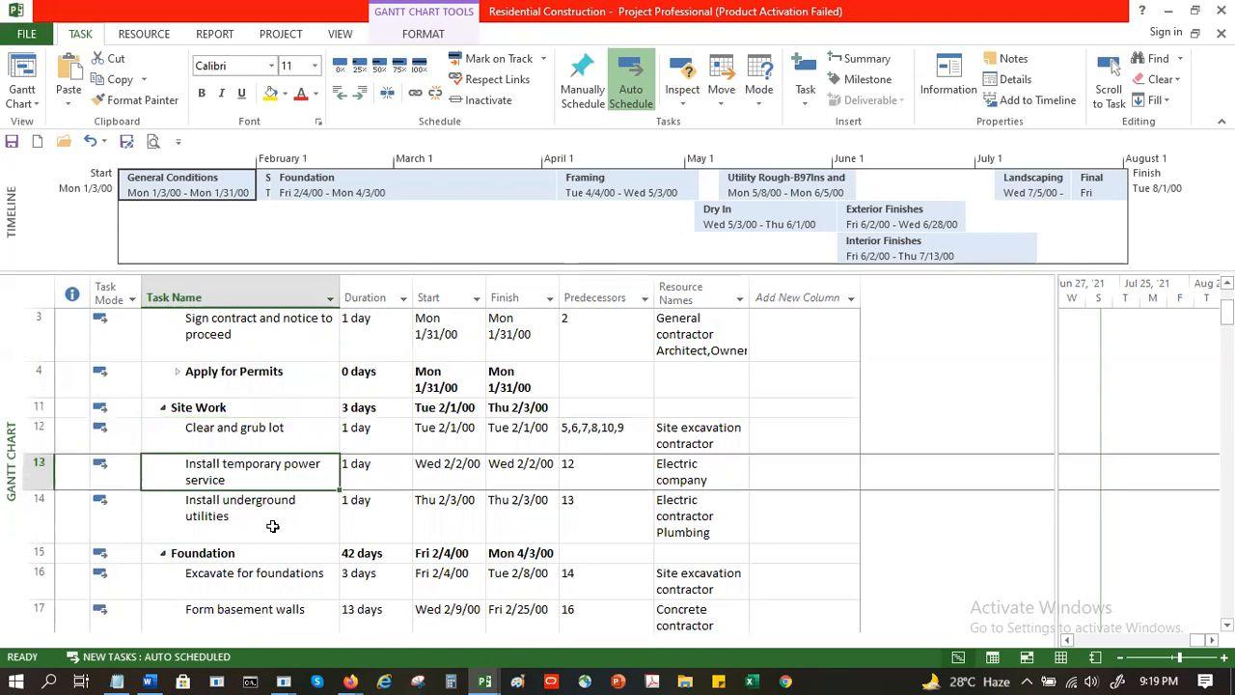
left_click(274, 526)
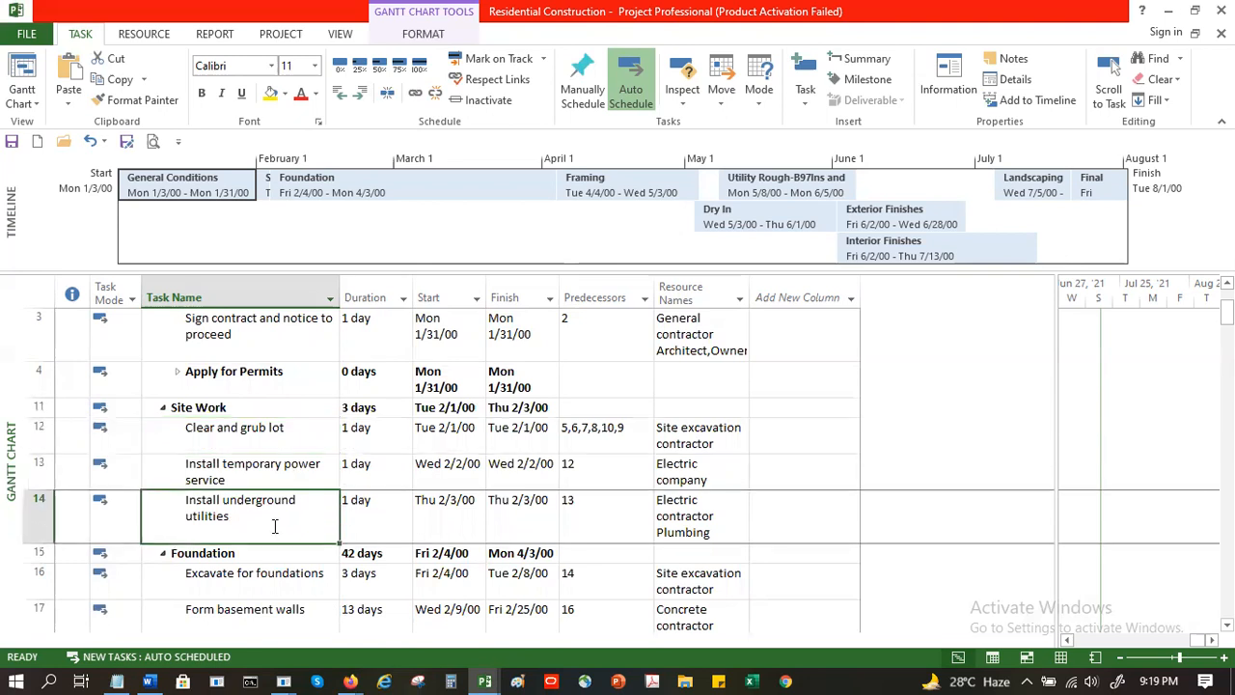
left_click(162, 409)
- Examine the Foundation subtasks one by one, from Excavate for foundations through Backfill foundation
left_click(275, 465)
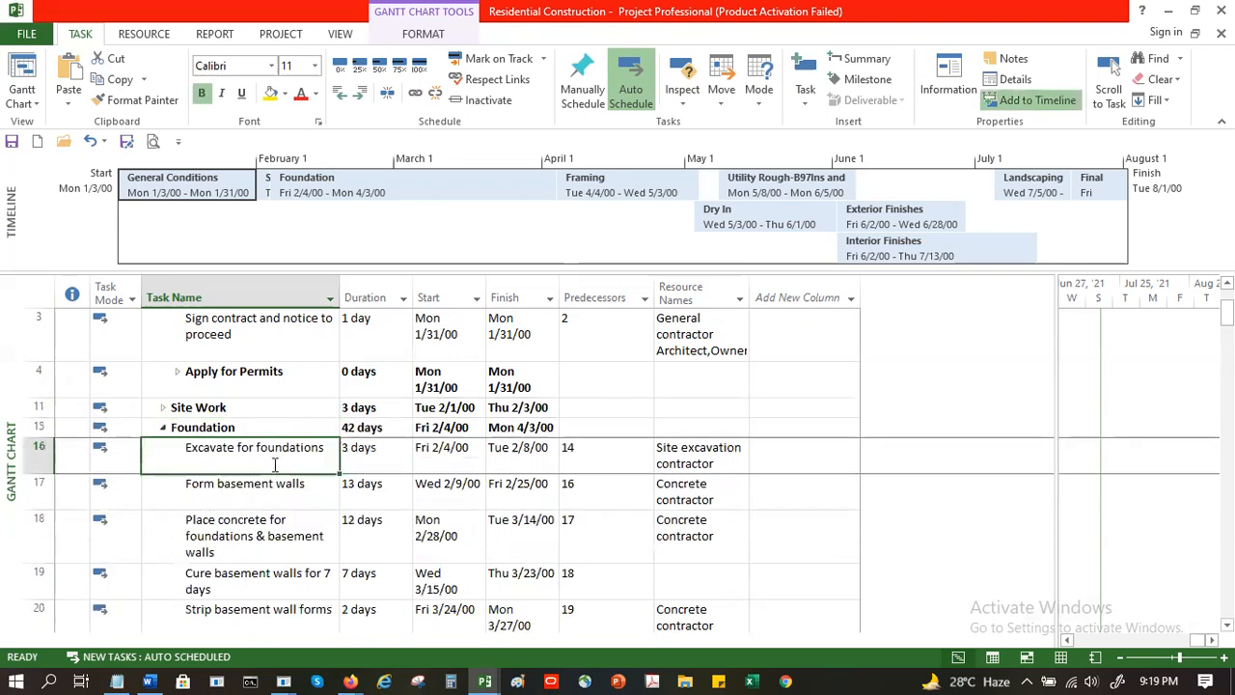
scroll(275, 465, "down", 1)
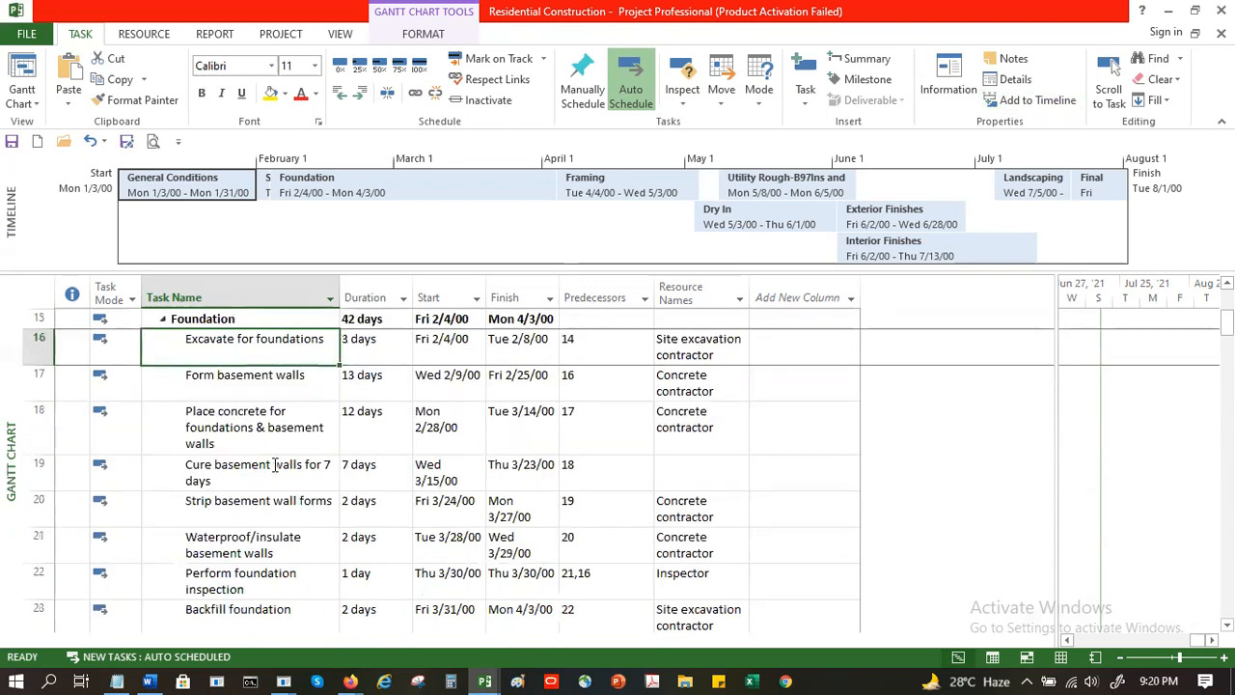
left_click(275, 386)
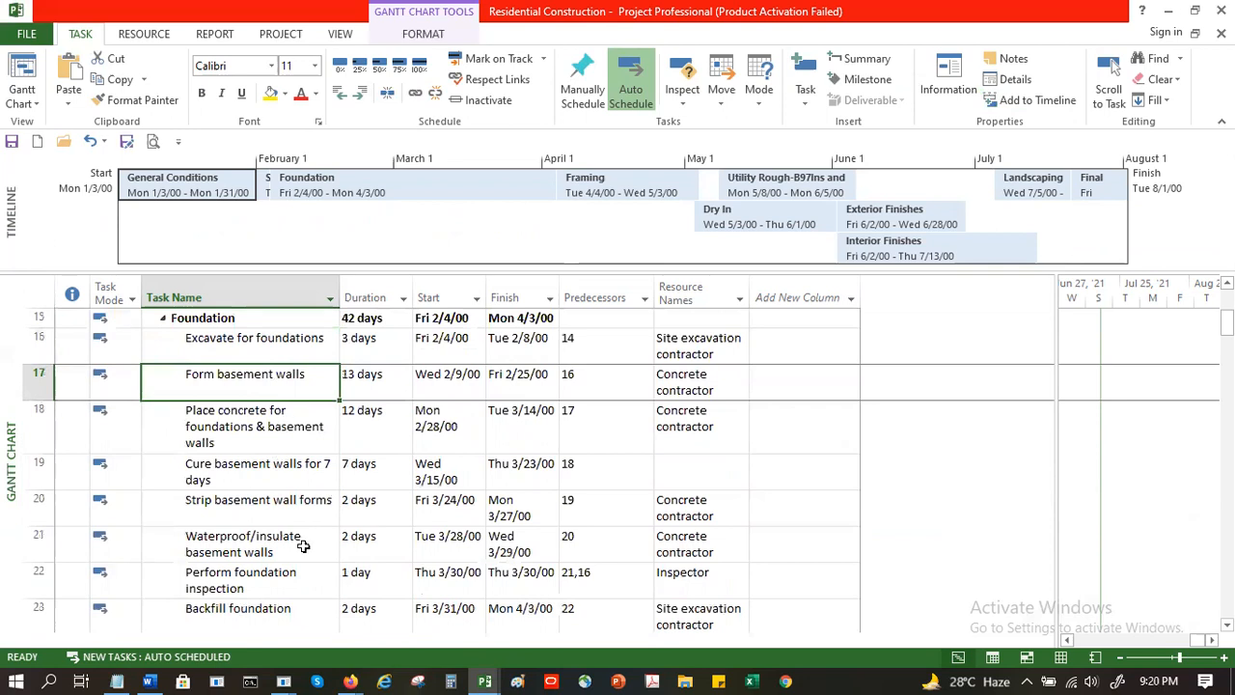
key("Down")
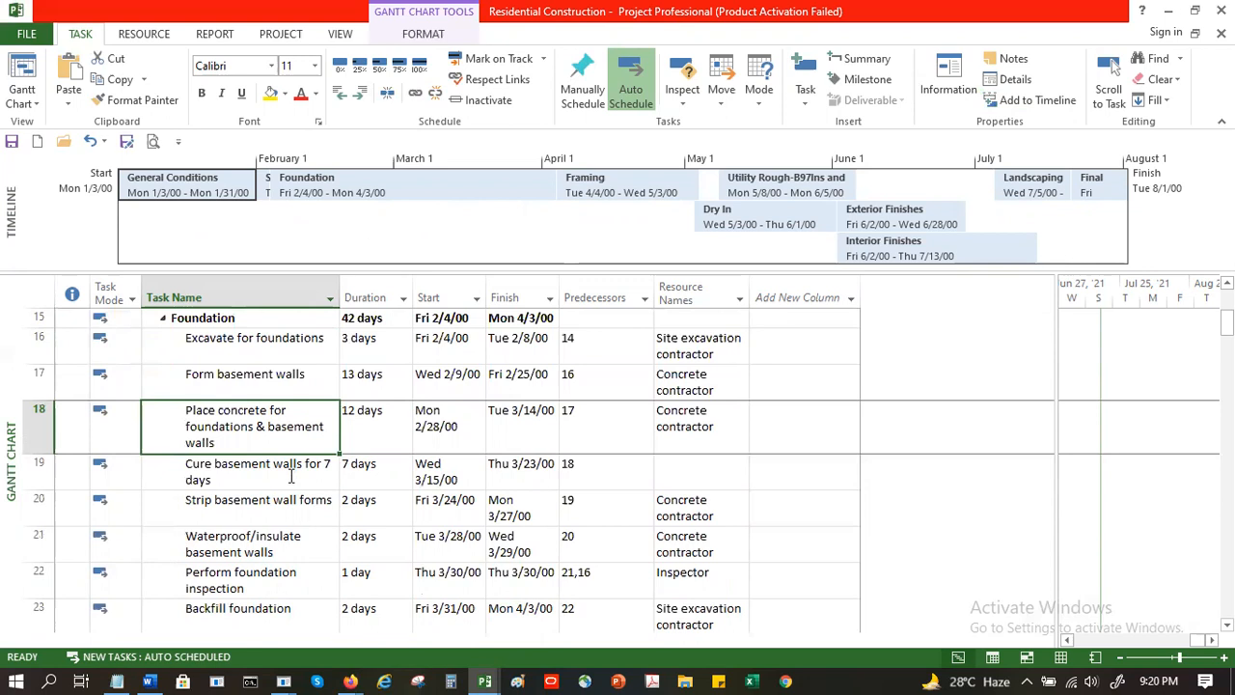
key("Down")
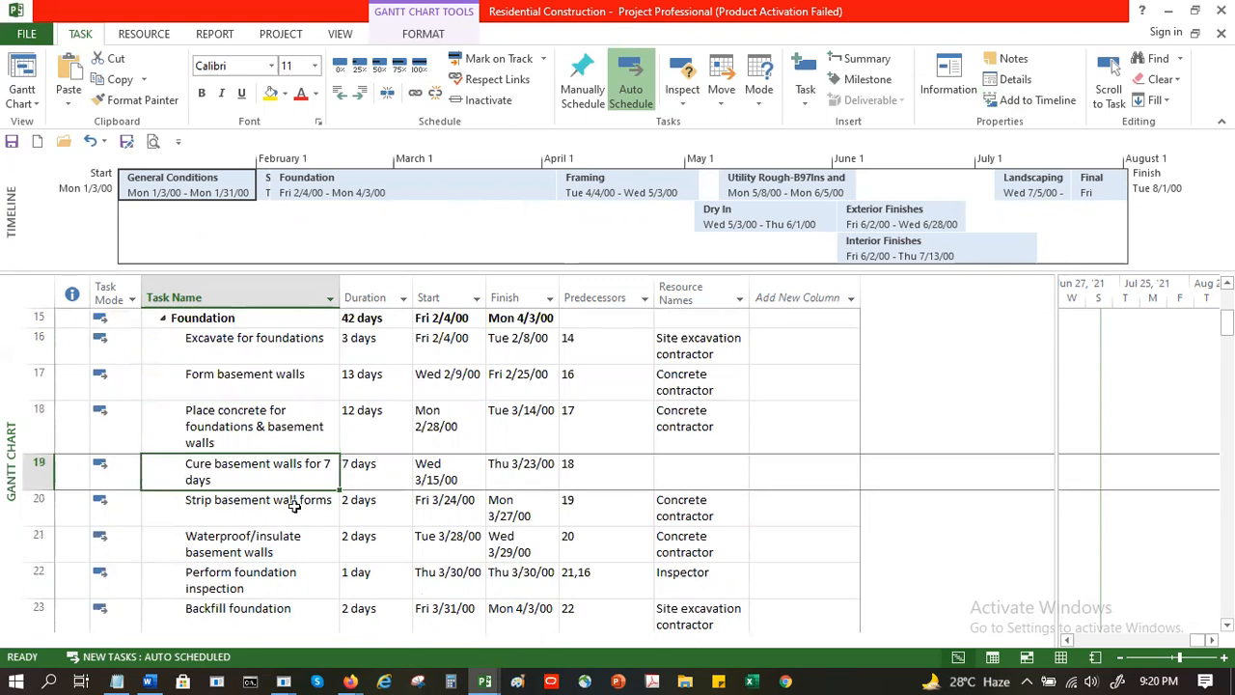
key("Down")
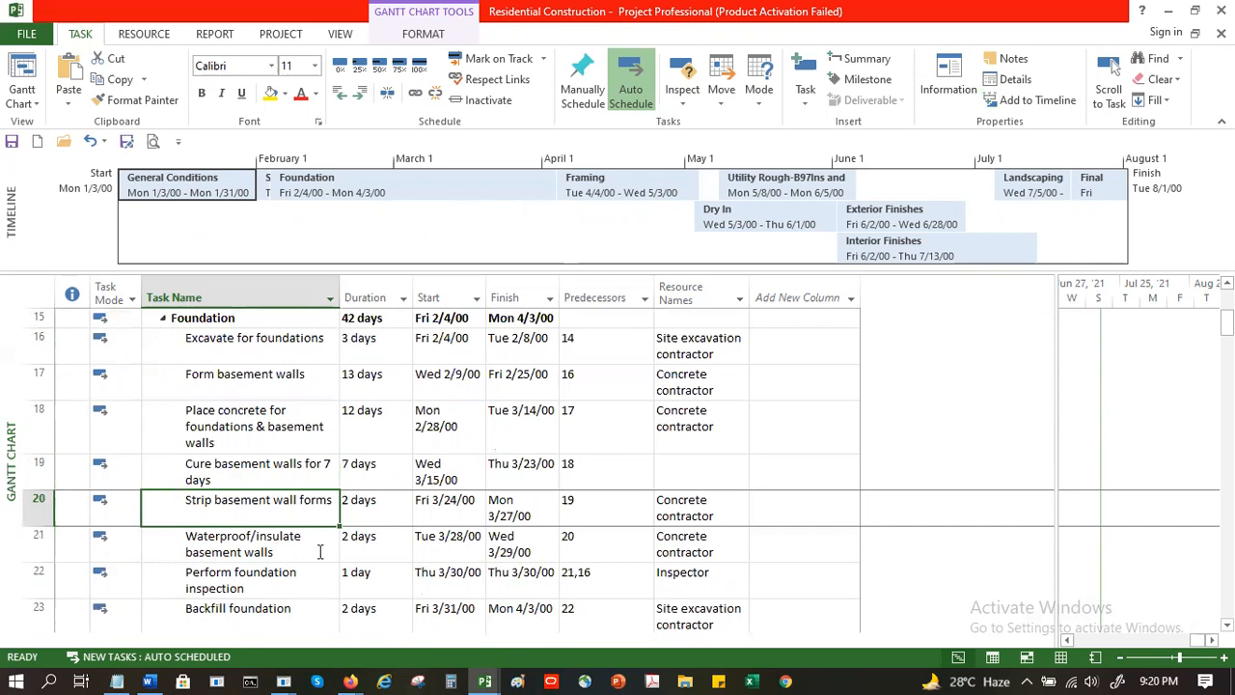
key("Down")
scroll(491, 519, "down", 2)
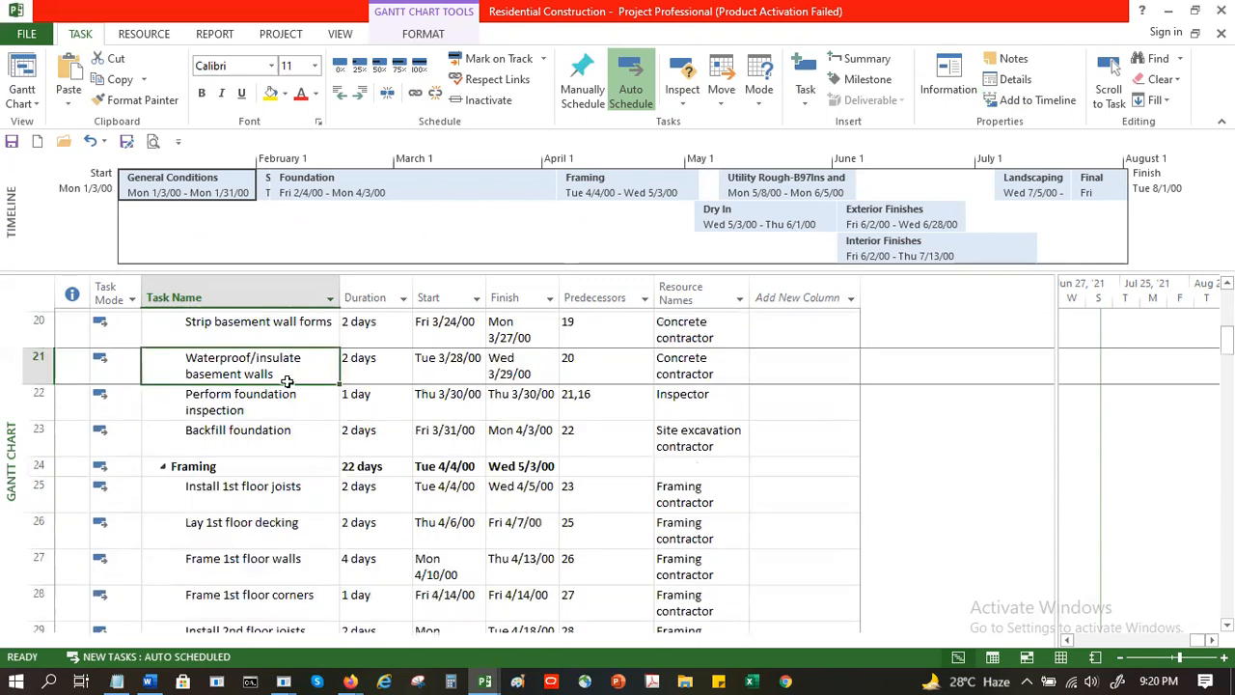
scroll(287, 381, "down", 1)
key("Down")
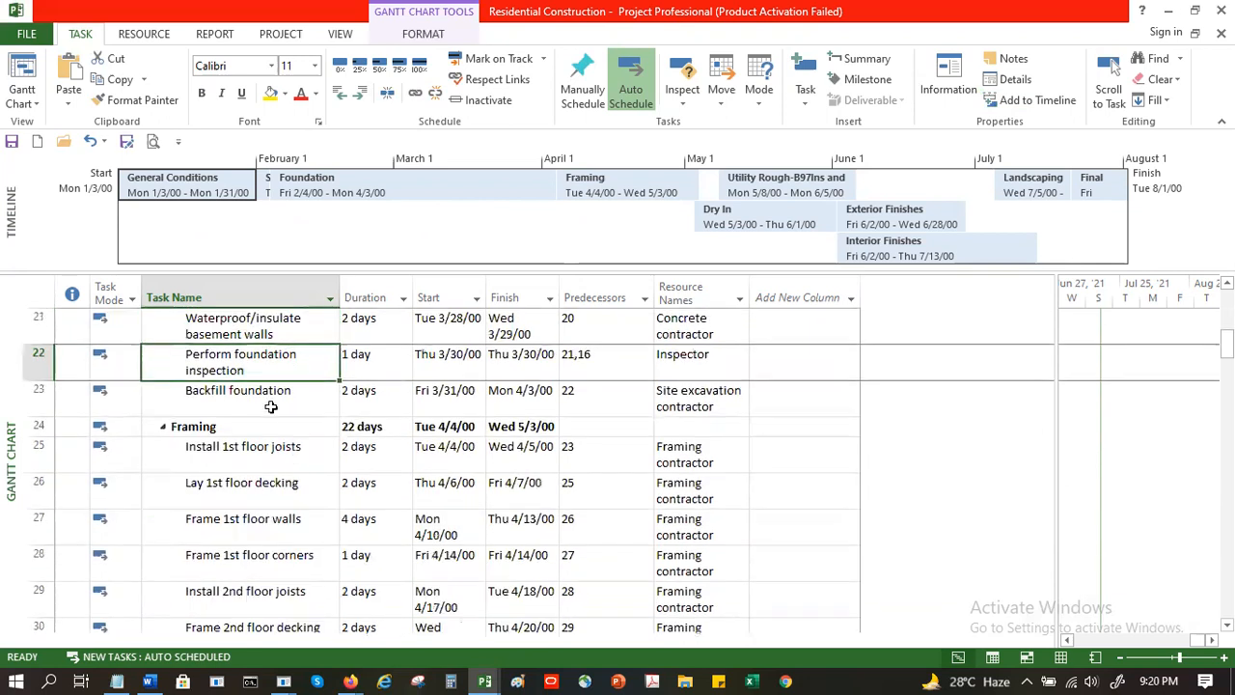
key("Down")
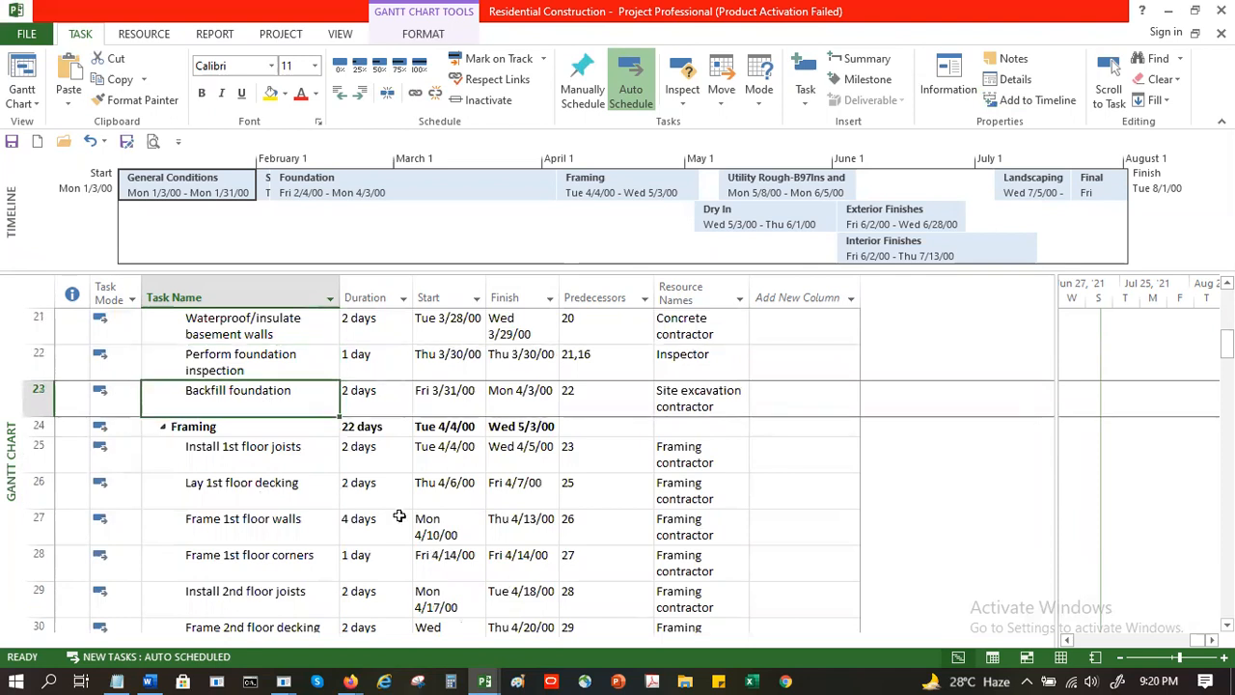
- Set the duration of Excavate for foundations to 4 days and review the dependent task dates and the Foundation summary
scroll(398, 516, "up", 2)
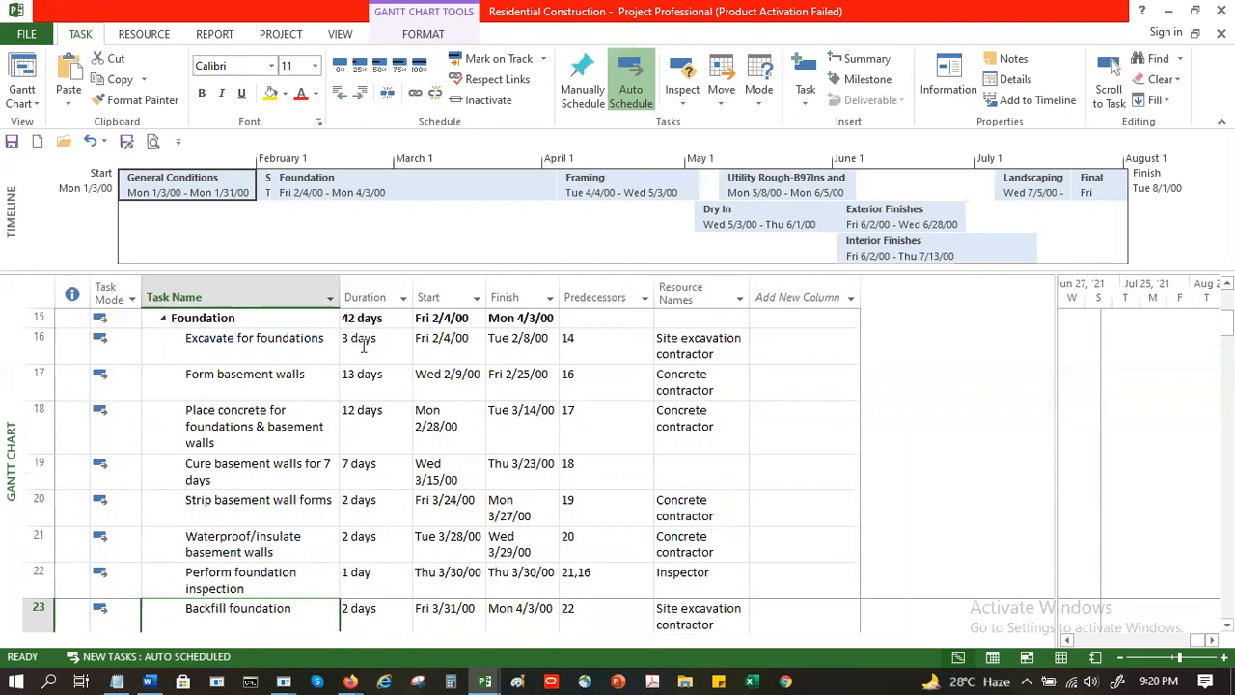
left_click(405, 346)
left_click(406, 342)
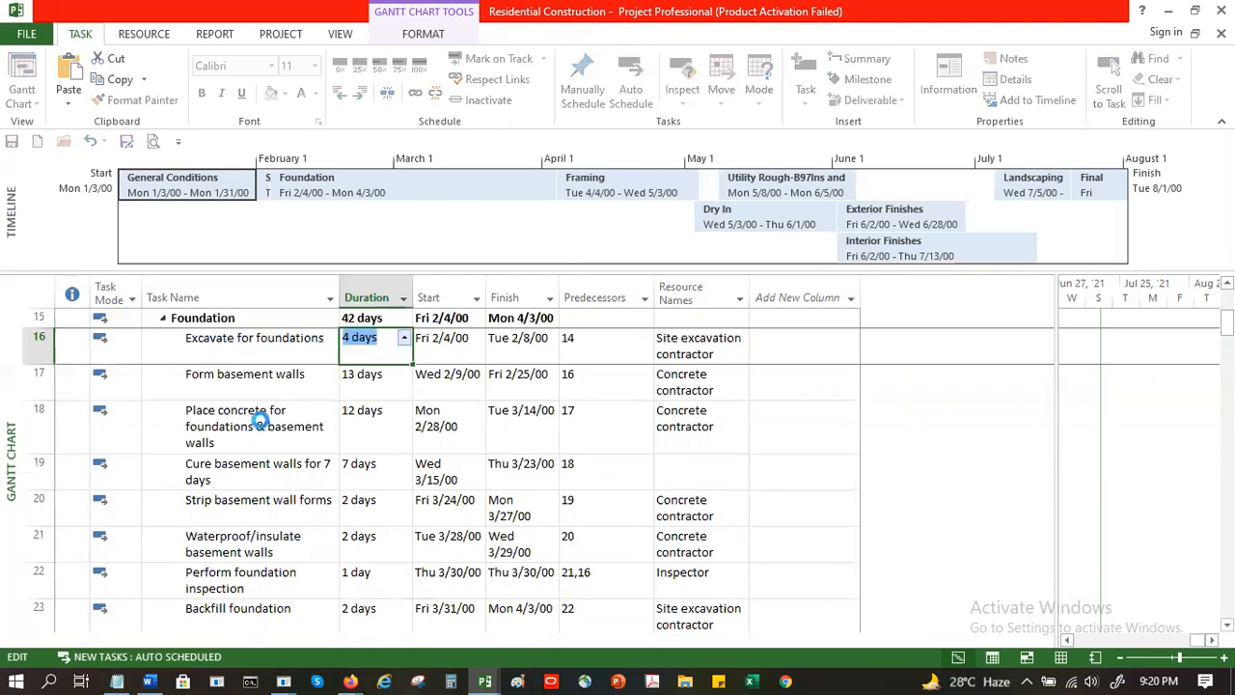
left_click(264, 419)
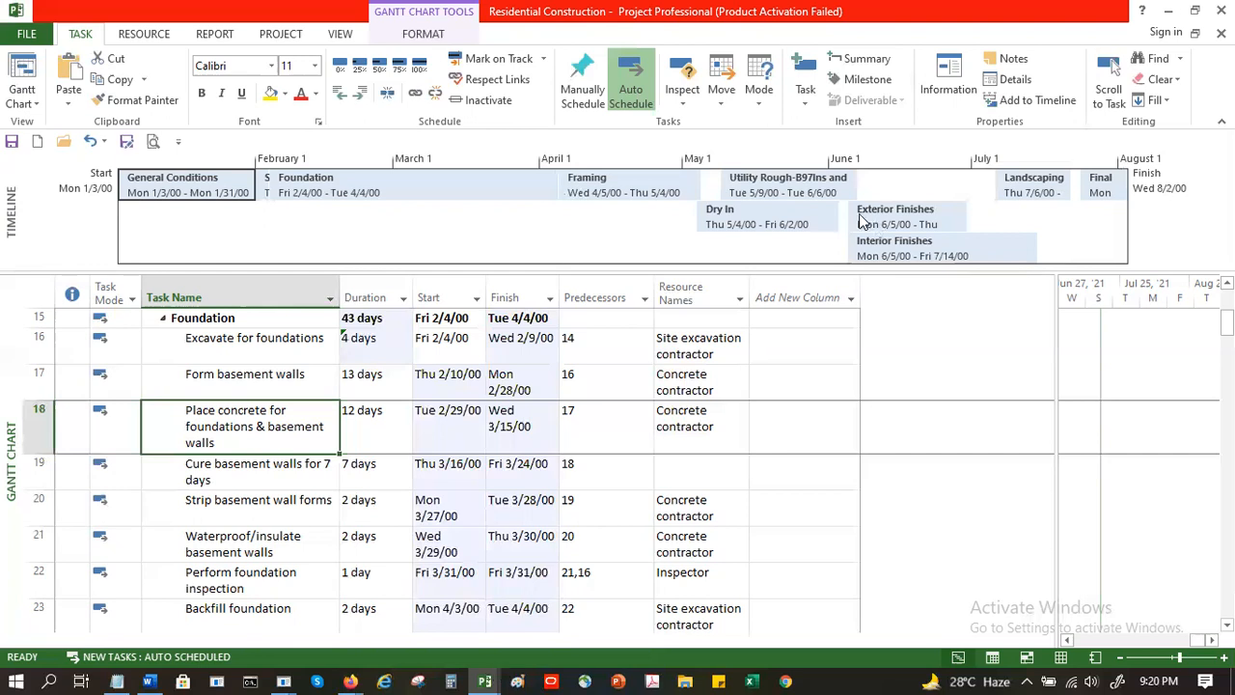
left_click(318, 379)
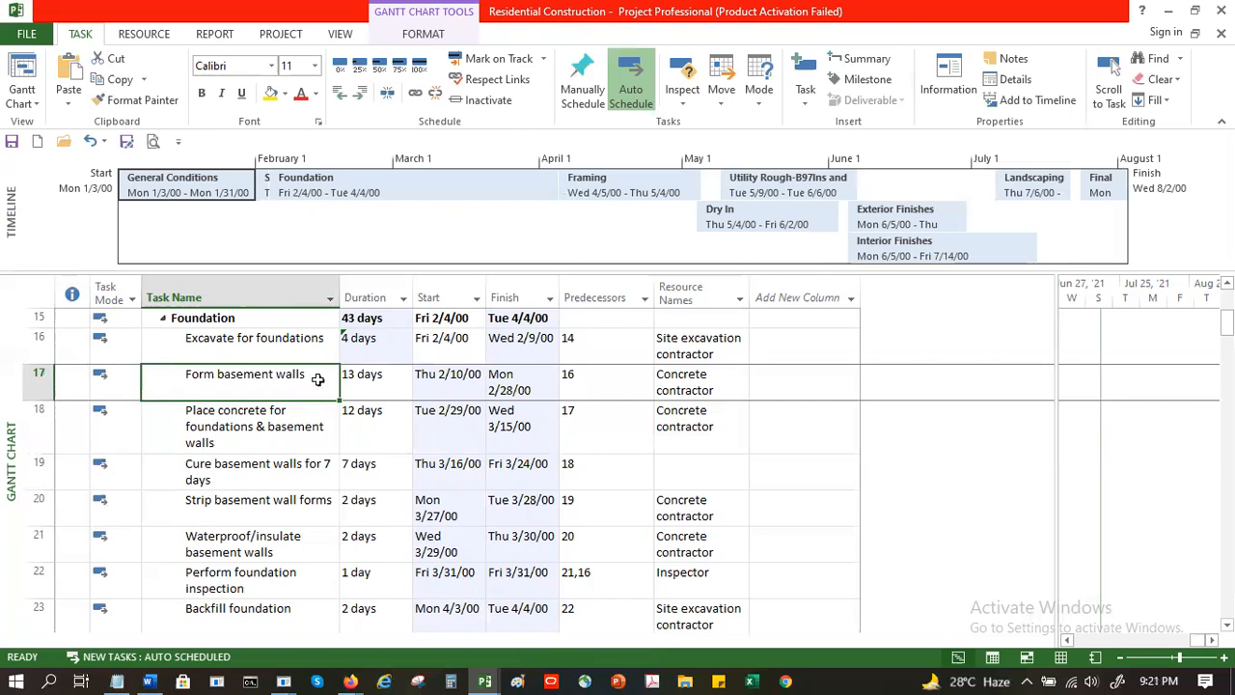
scroll(320, 453, "up", 3)
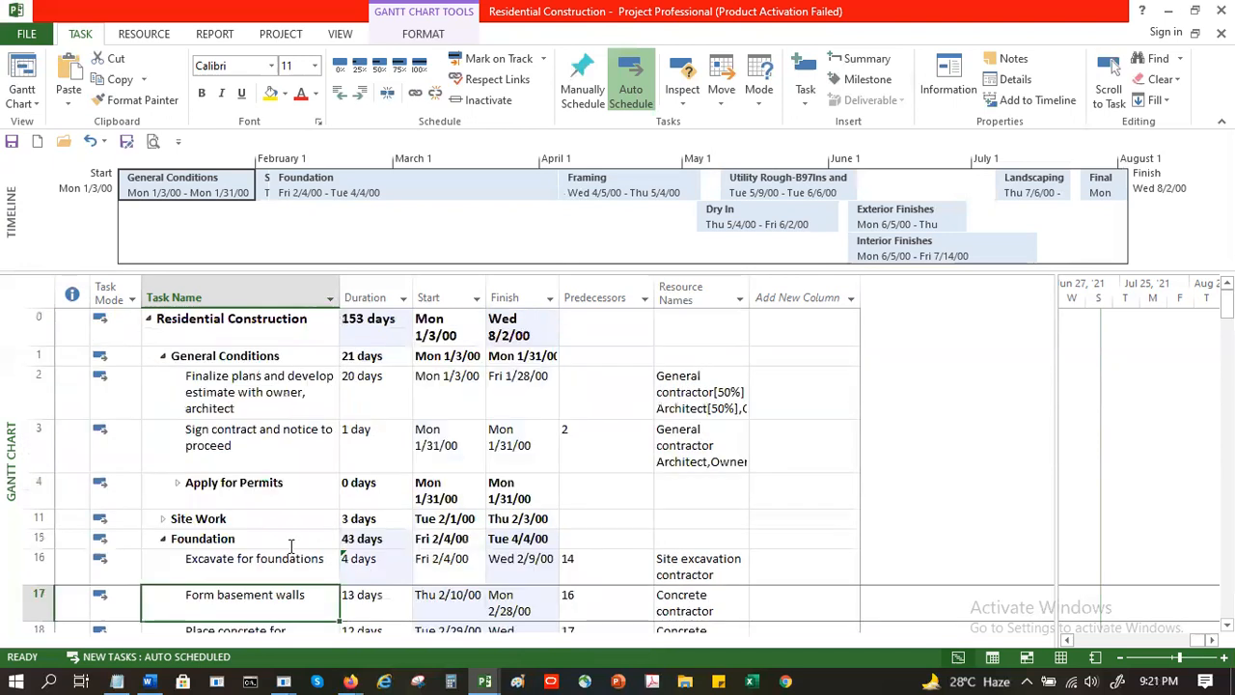
left_click(291, 542)
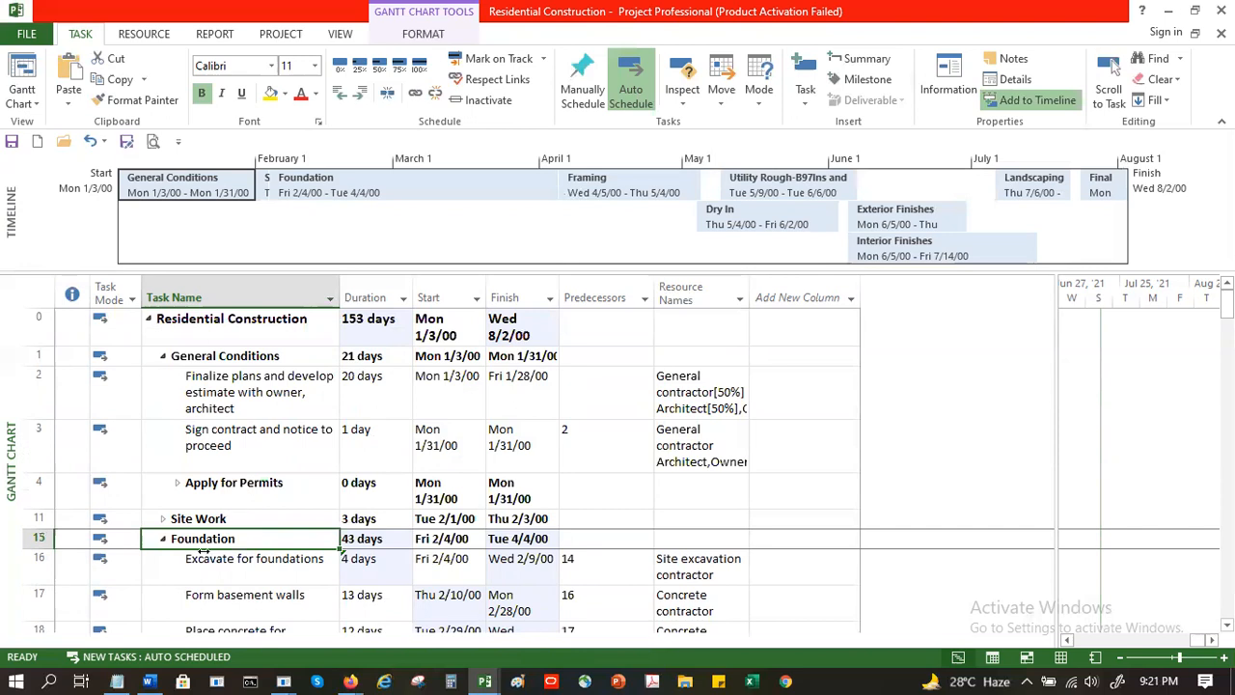
- Collapse every summary task still expanded, from Foundation through Final Acceptance and General Conditions, leaving only the main phases listed
scroll(171, 320, "down", 2)
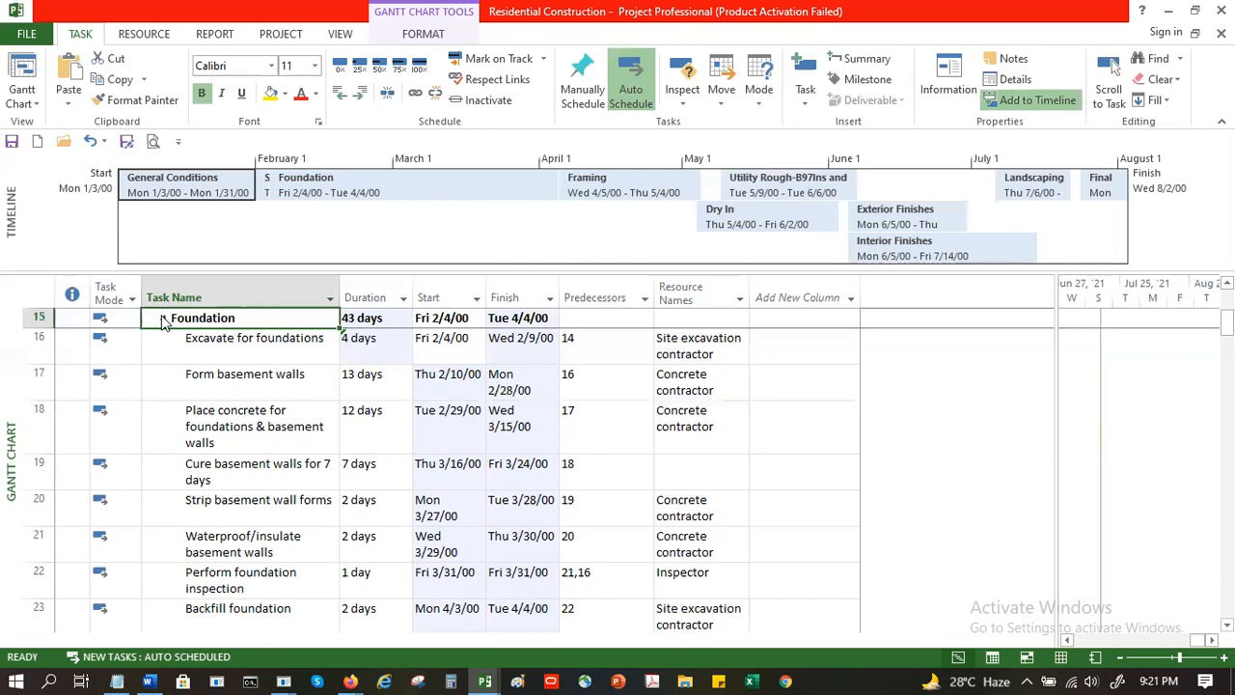
left_click(163, 320)
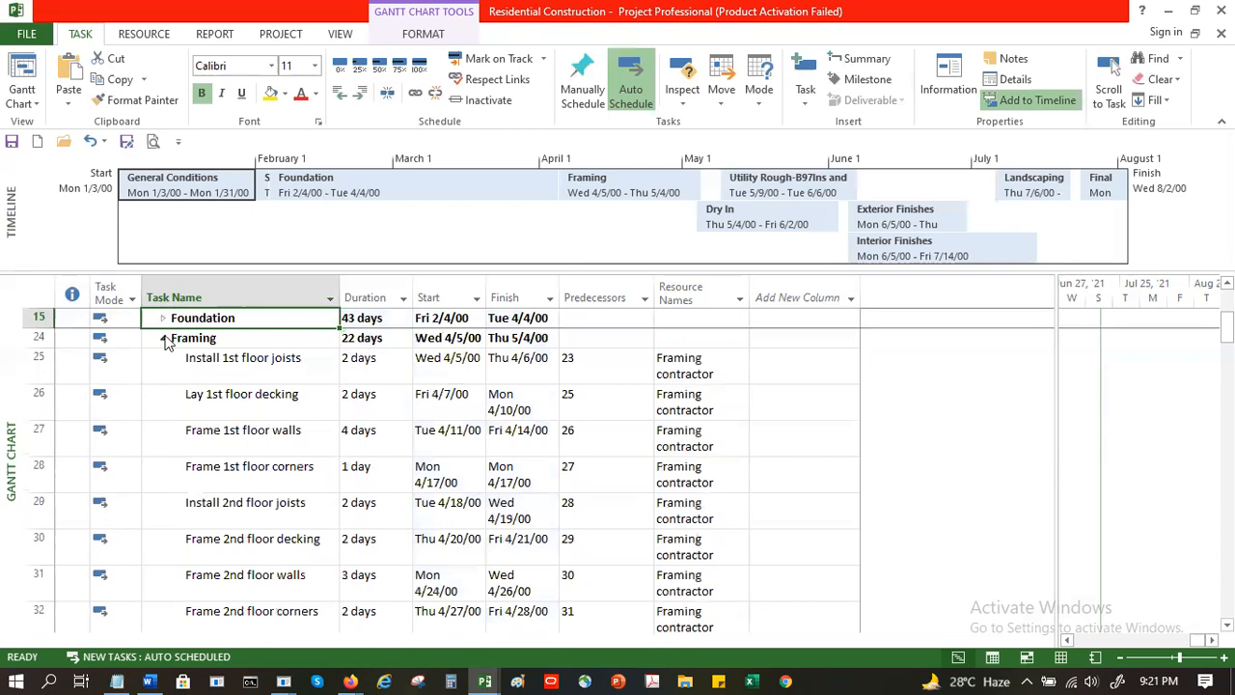
left_click(164, 339)
left_click(164, 358)
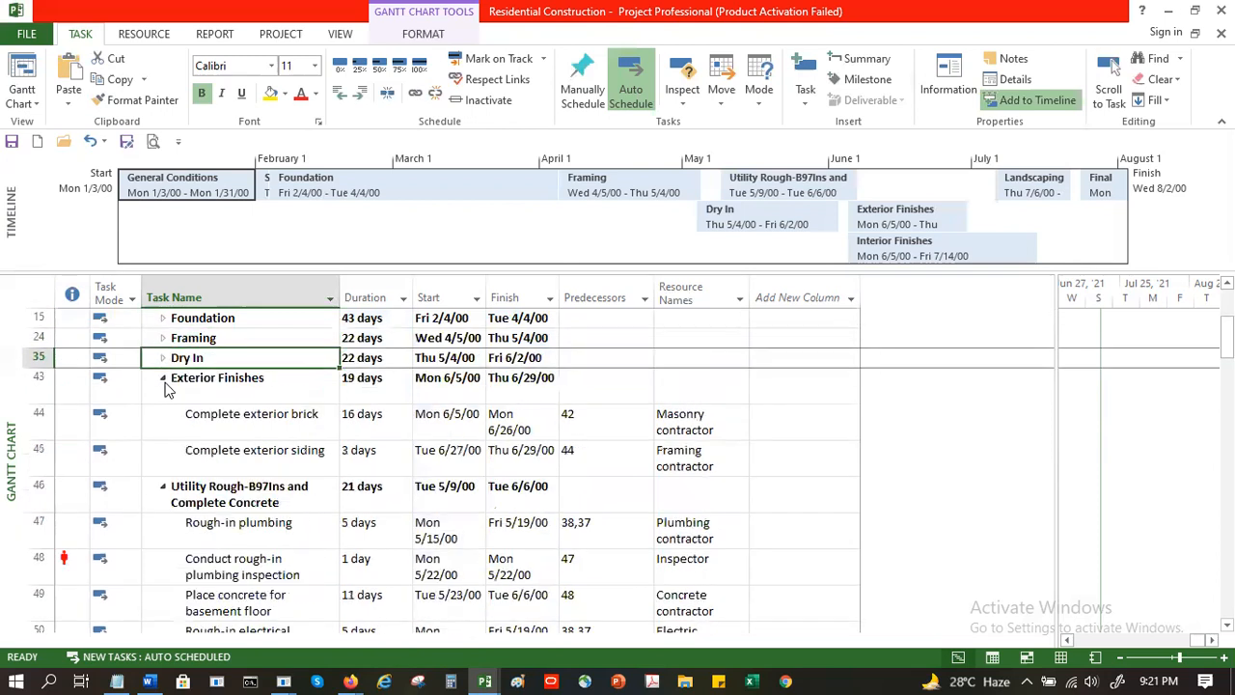
left_click(164, 379)
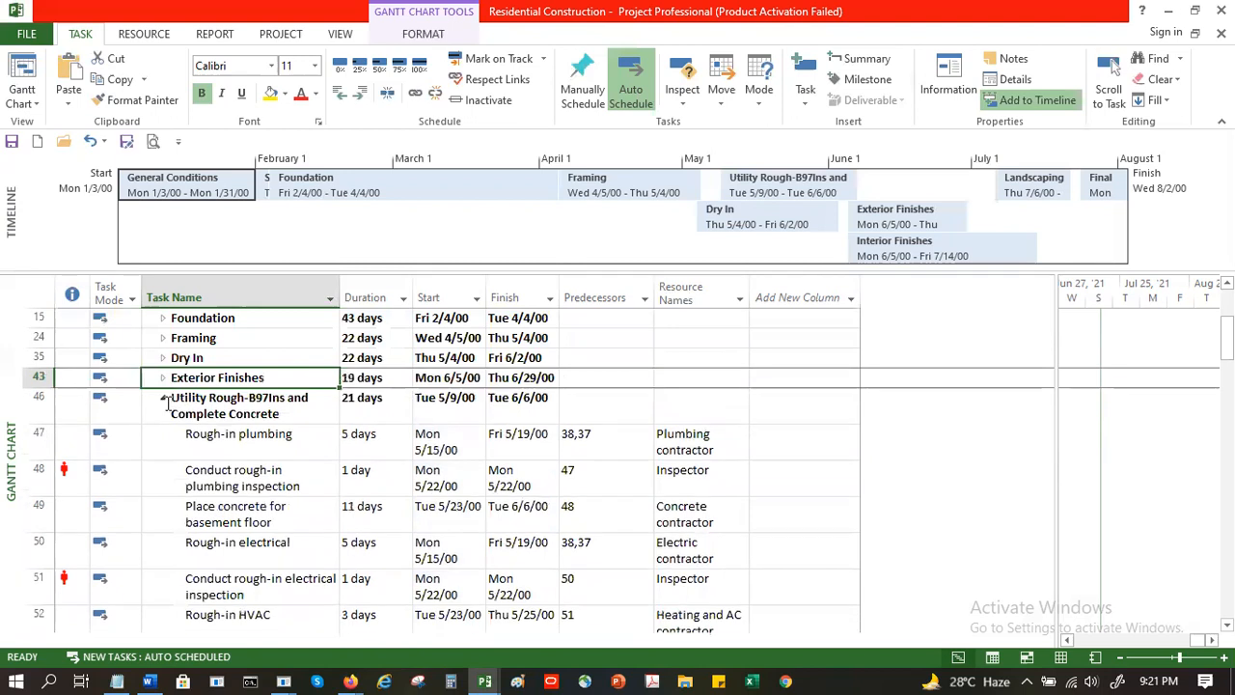
left_click(165, 400)
left_click(165, 401)
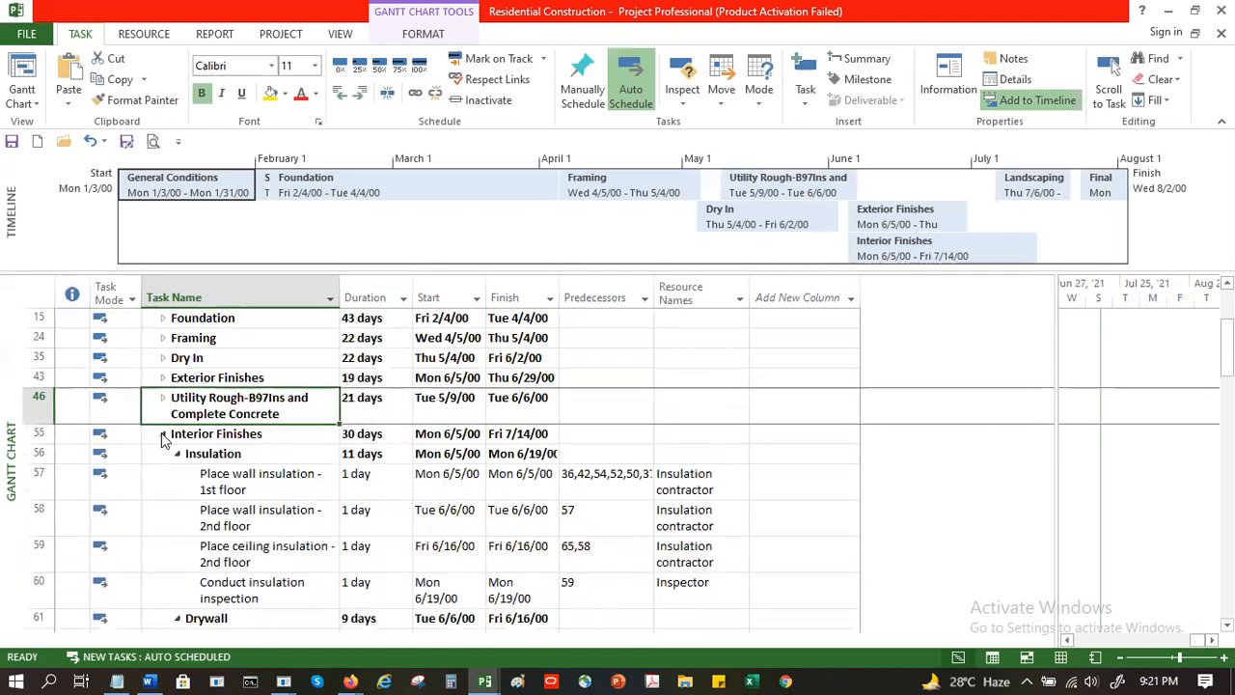
left_click(163, 433)
left_click(163, 459)
left_click(163, 455)
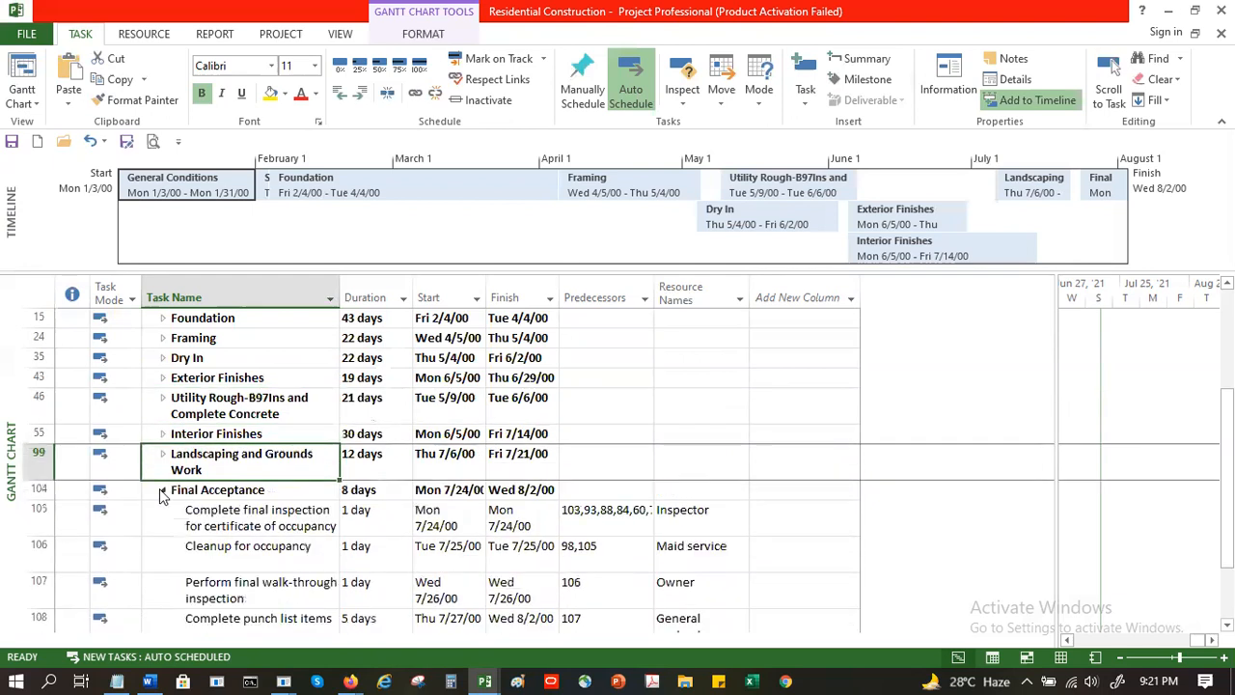
left_click(163, 491)
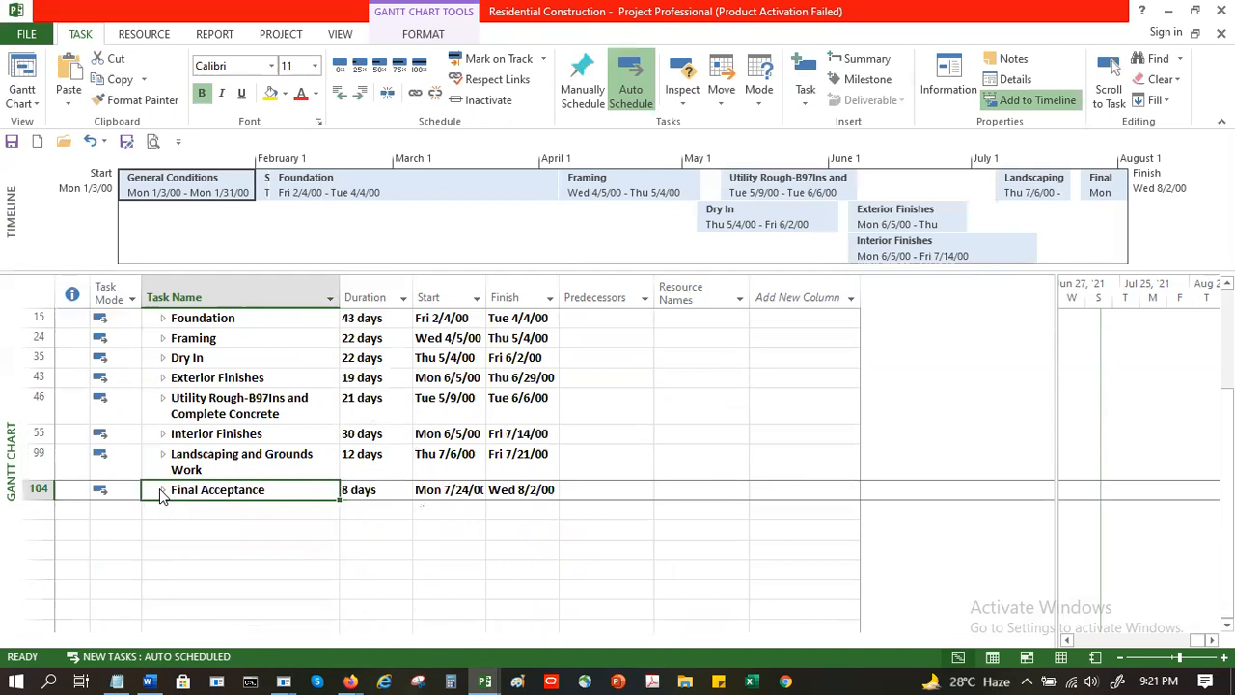
scroll(163, 434, "up", 5)
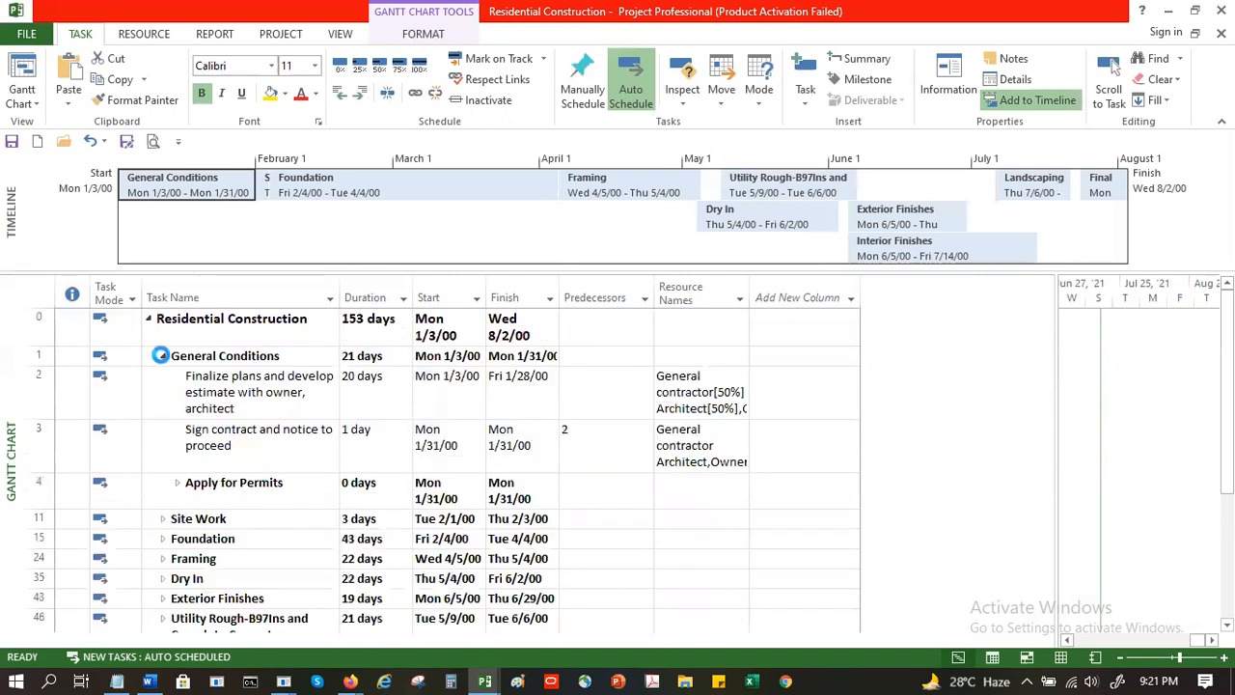
left_click(162, 355)
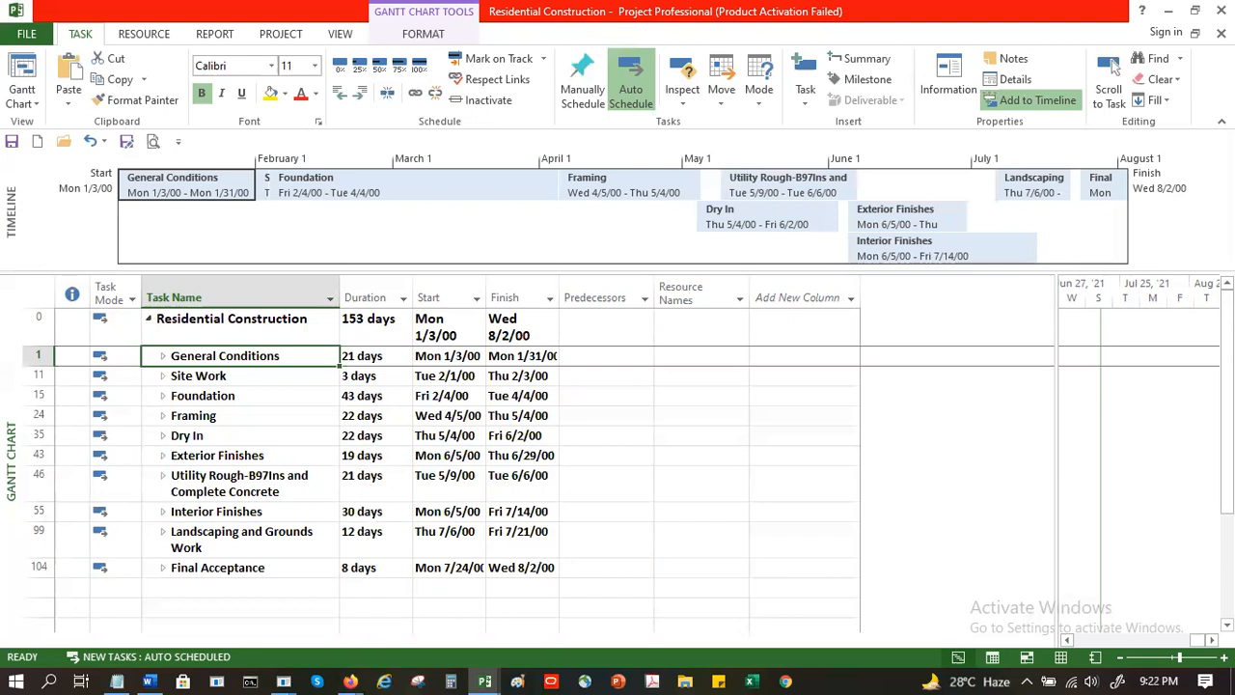
- Expand Site Work and examine its subtasks Clear and grub lot, Install temporary power service and Install underground utilities
left_click(163, 375)
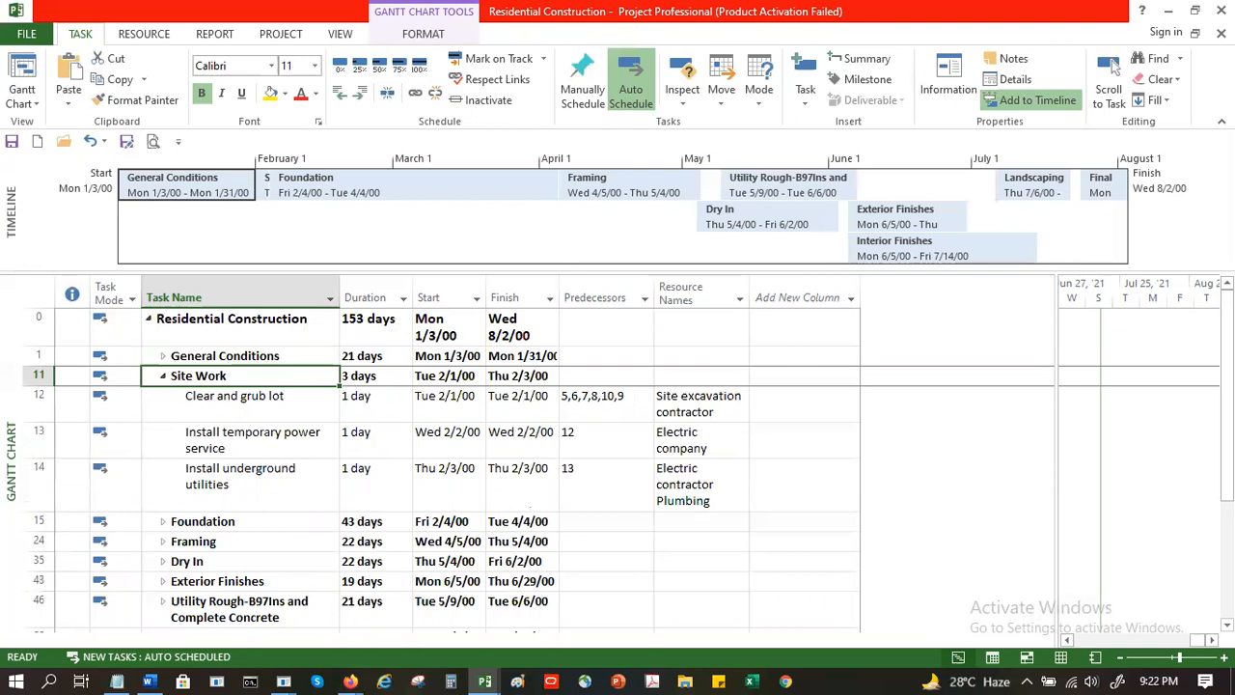
left_click(163, 376)
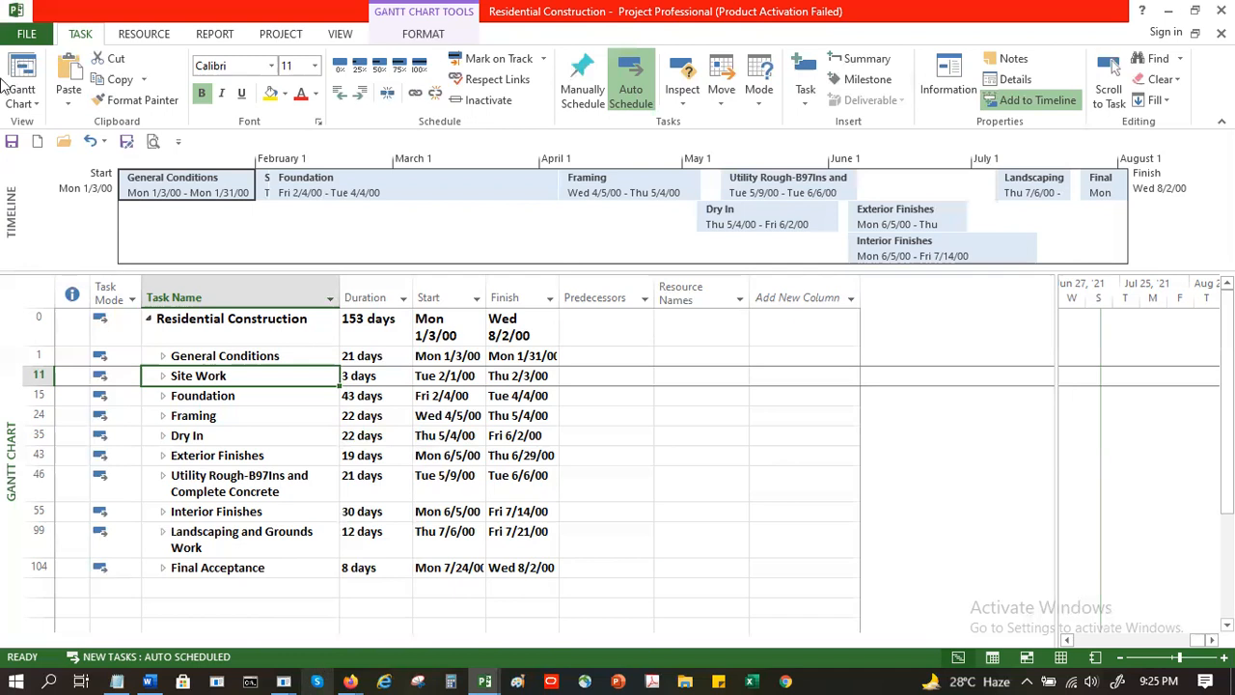
left_click(162, 375)
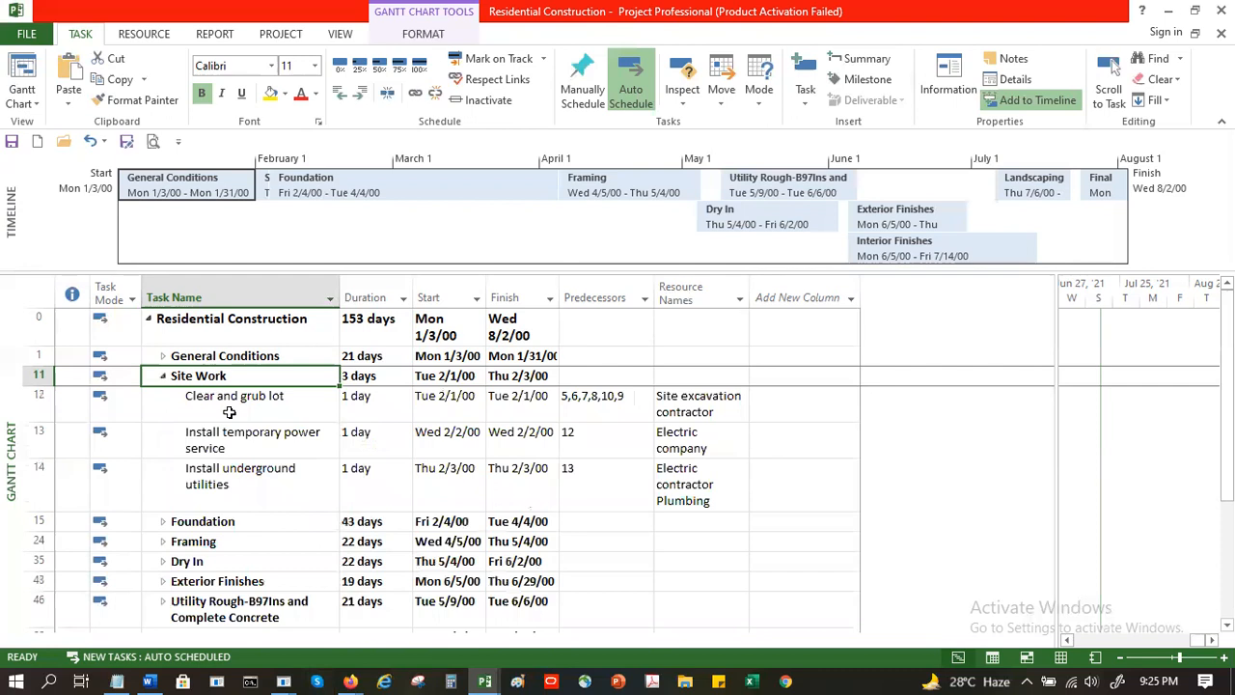
left_click(231, 412)
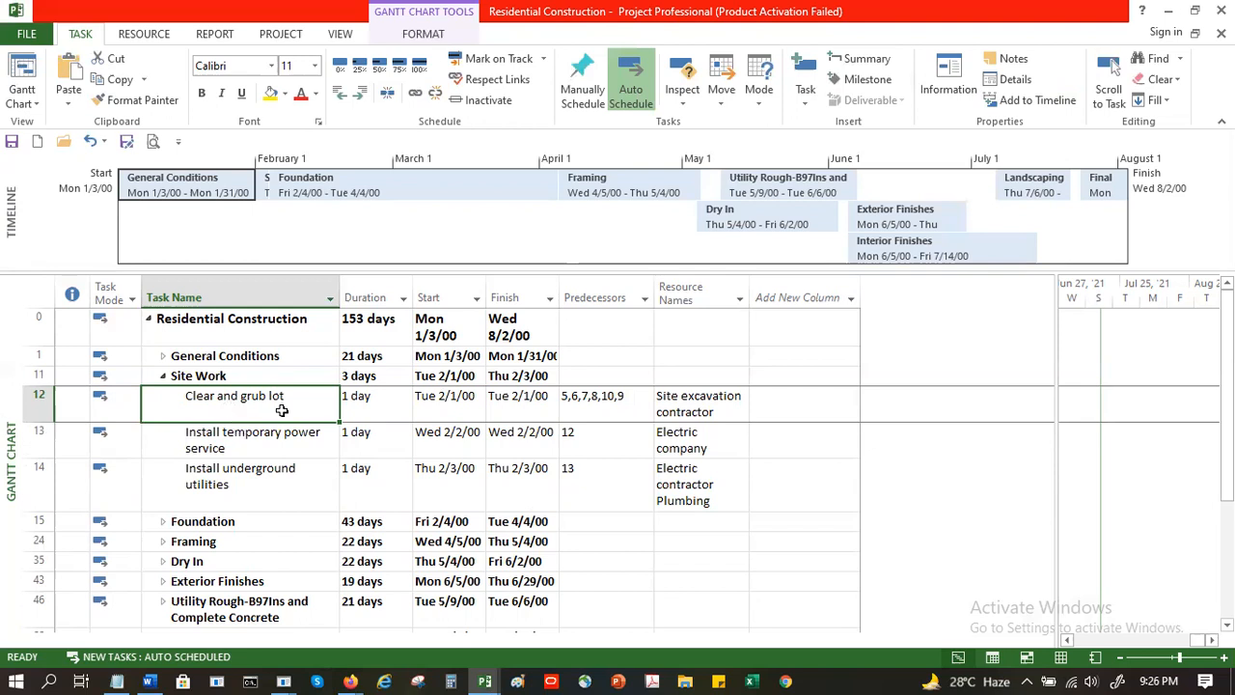
left_click(263, 472, "shift")
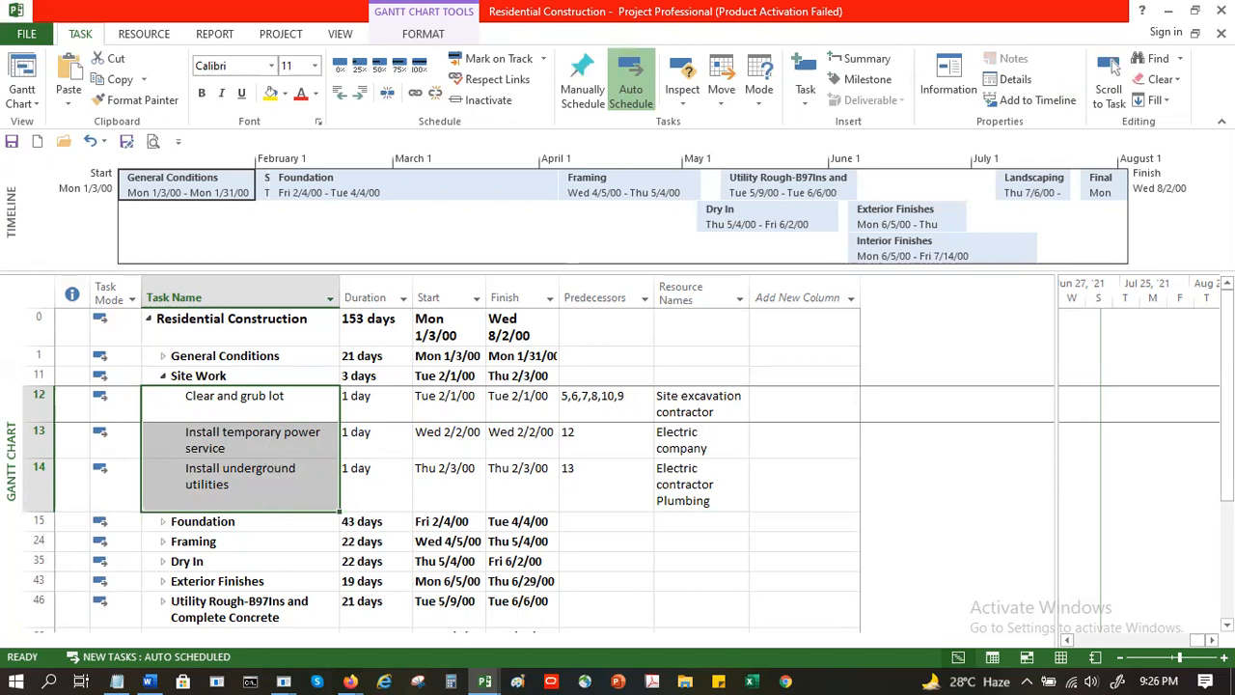
left_click(273, 447)
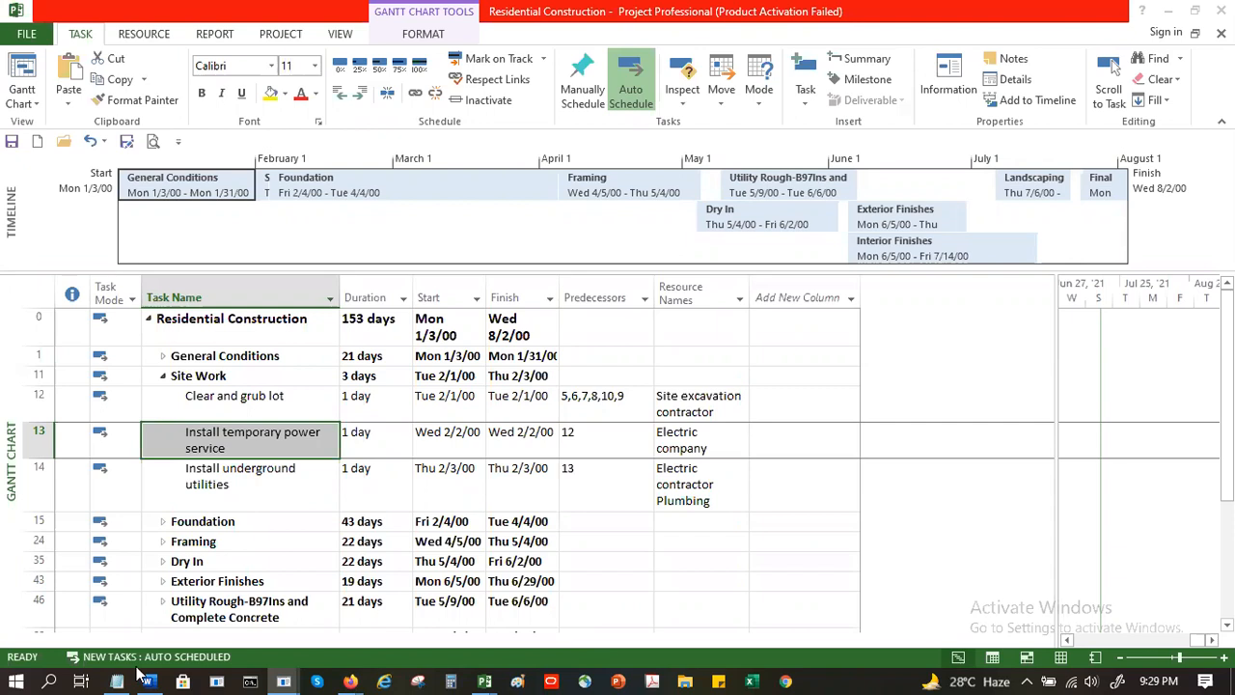
- Switch to the open Word document Document1
mouse_move(140, 672)
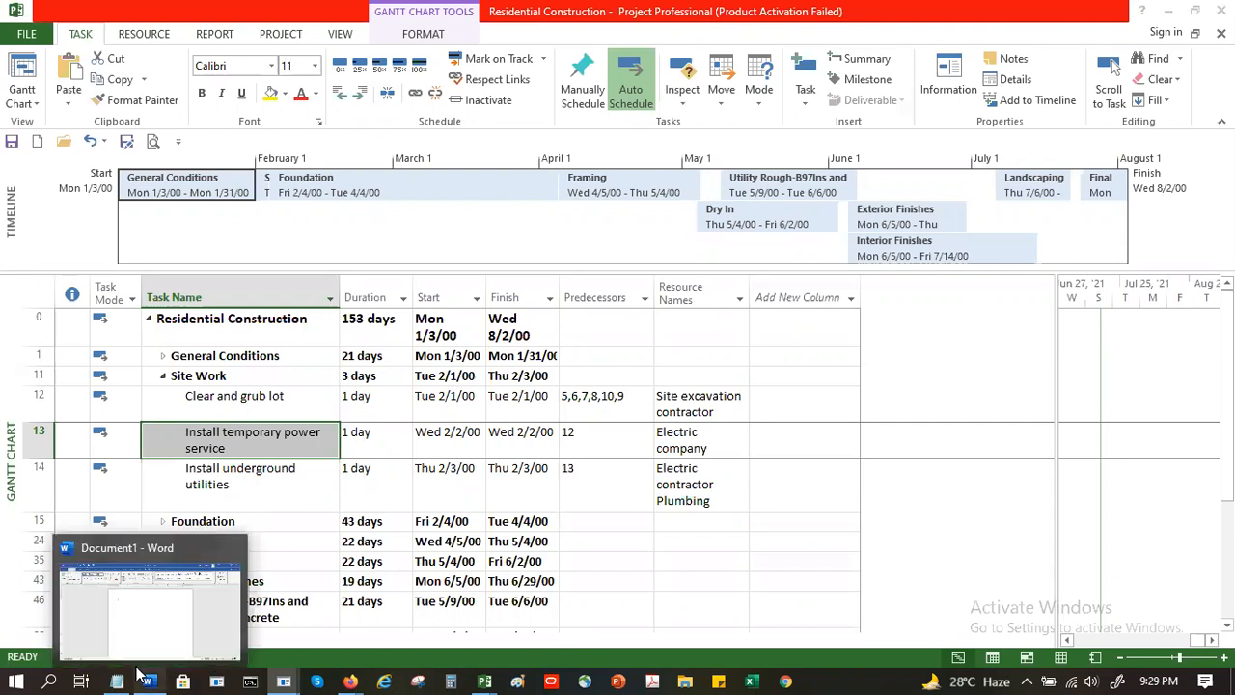